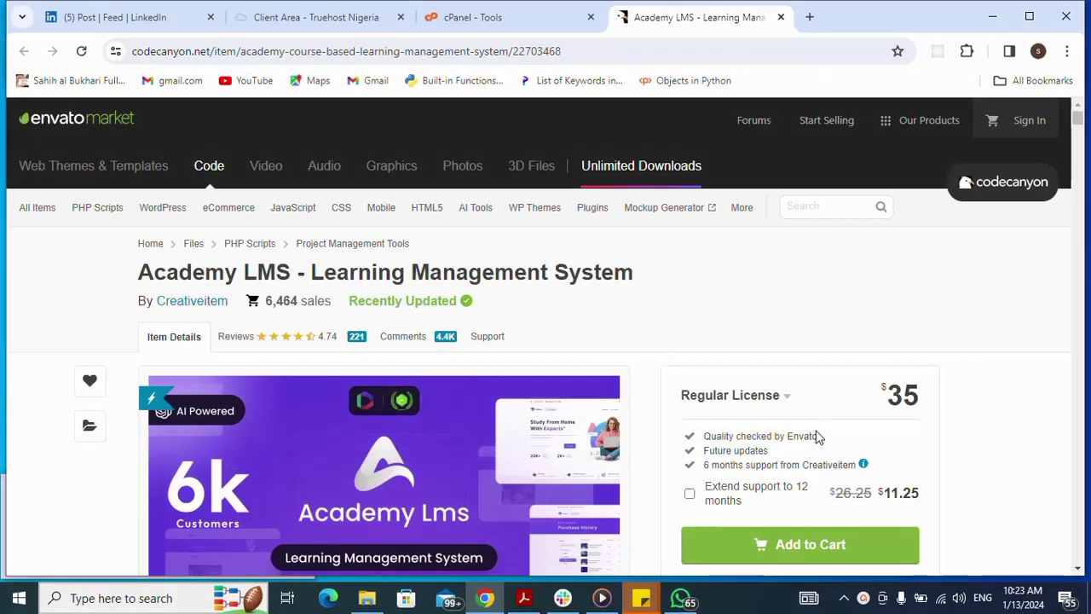
Show the how-it-works, Hire Me, Like/Share/Subscribe and buy-me-coffee sticky notes, then return to the browser.
mouse_move(638, 609)
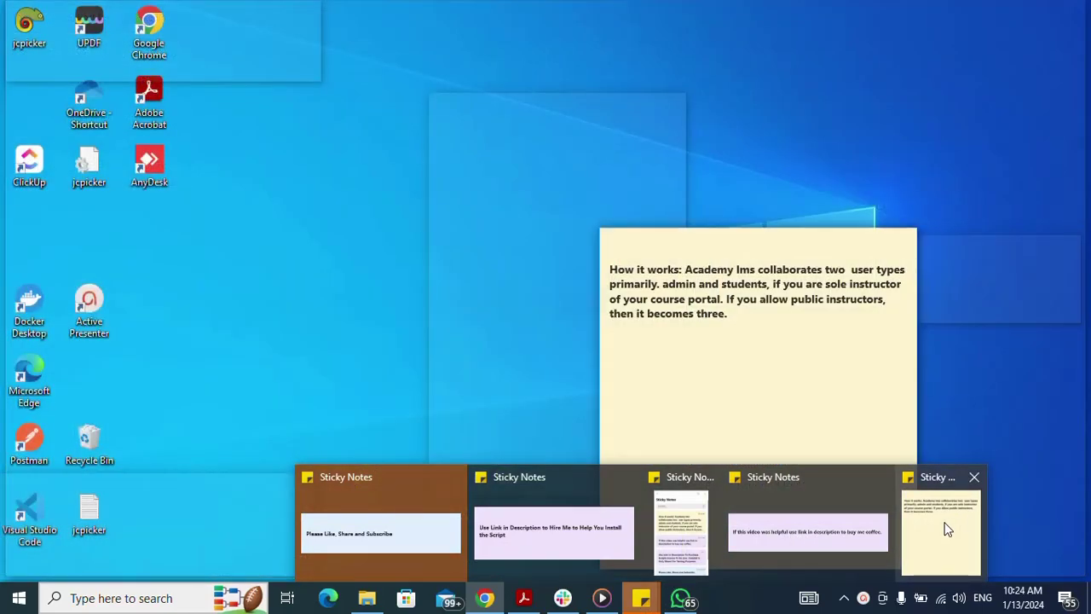
click(946, 530)
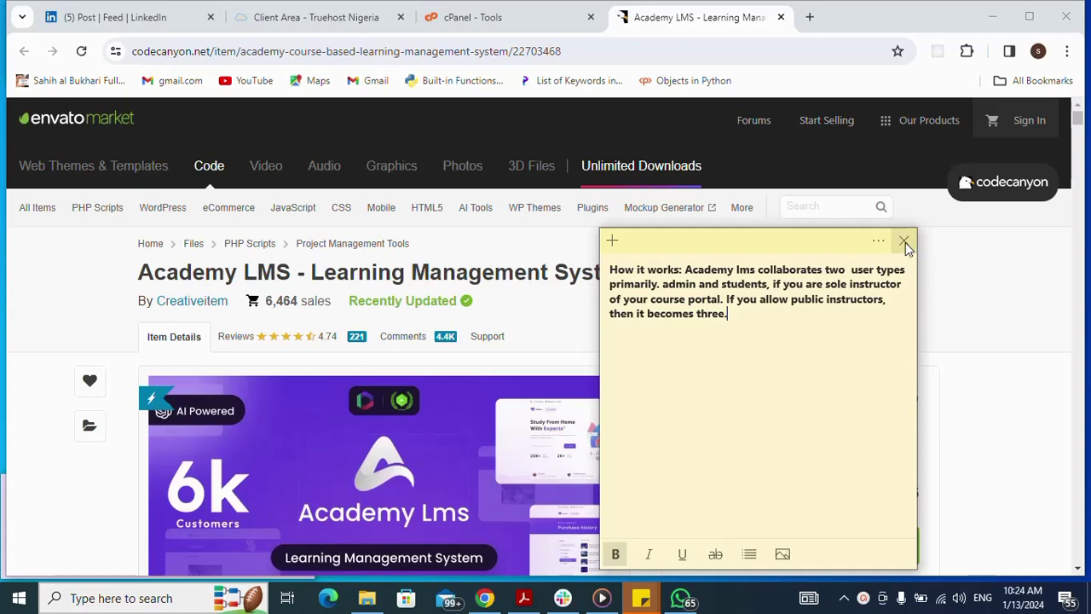
click(485, 598)
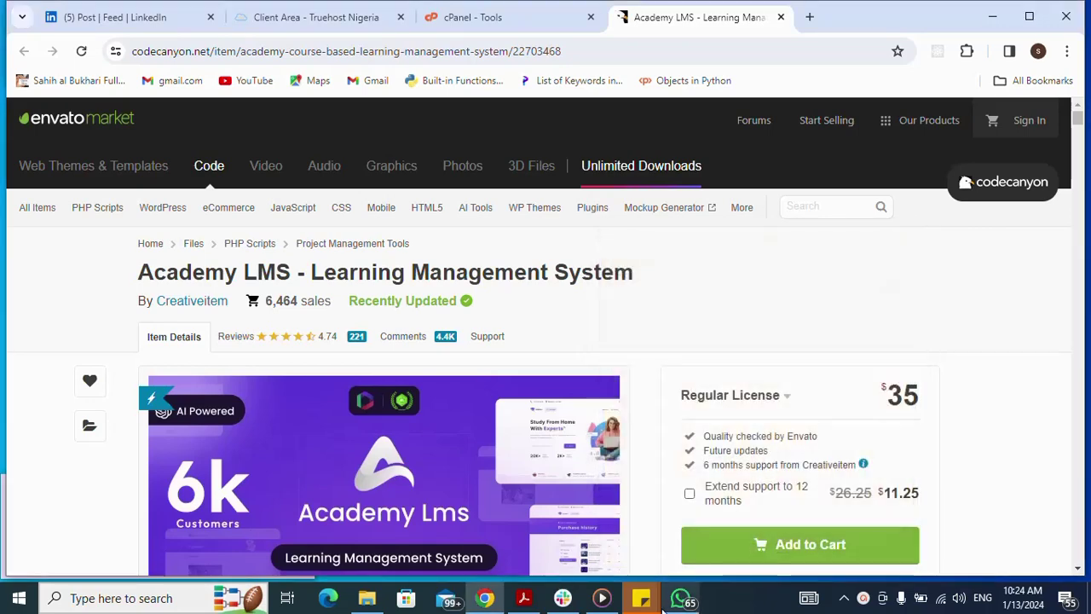
mouse_move(636, 607)
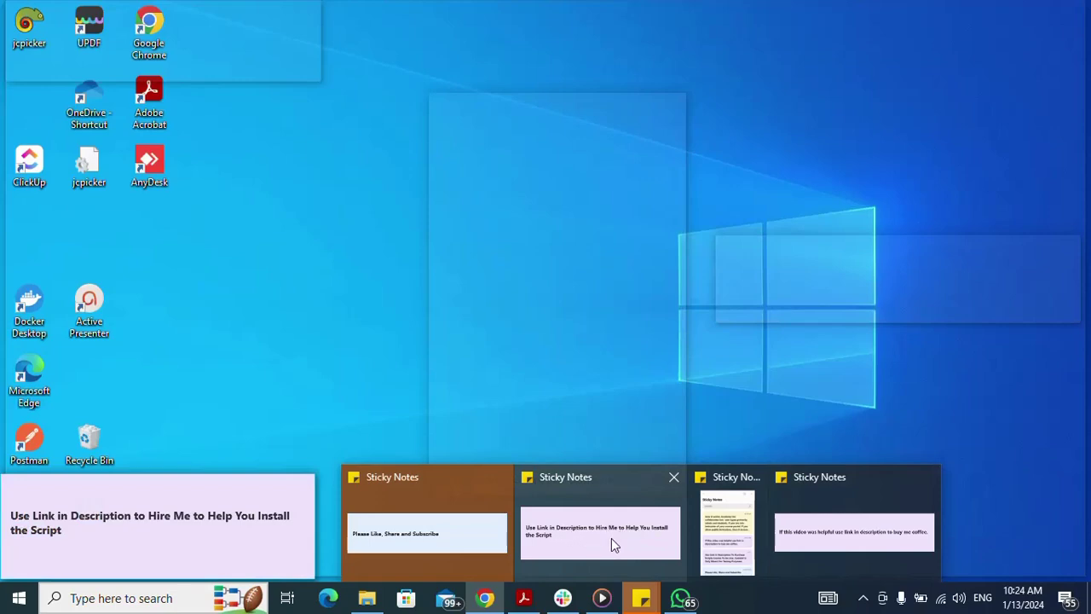
click(612, 538)
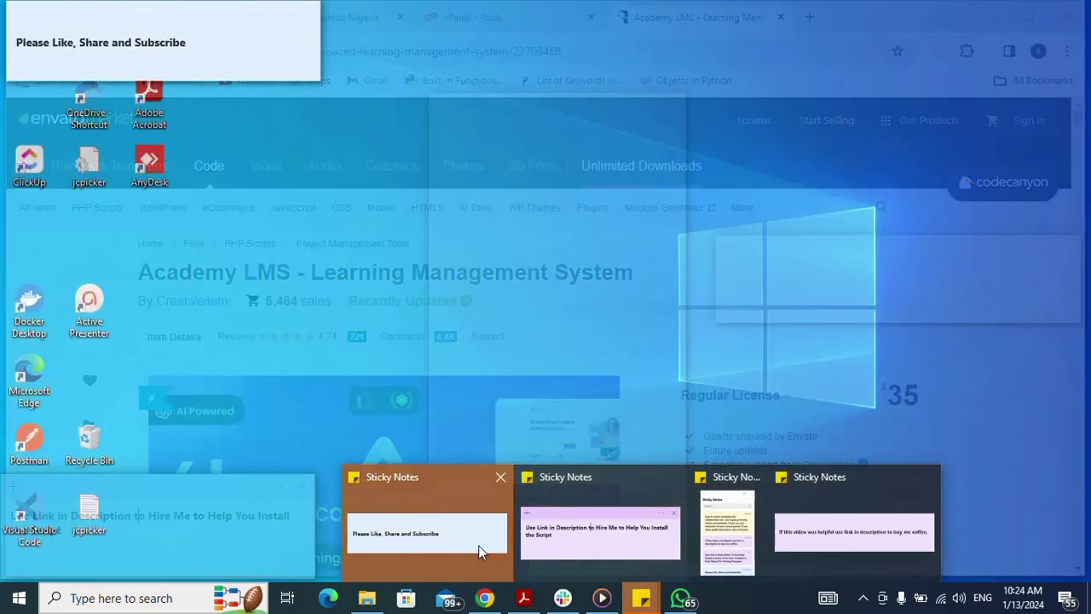
click(478, 545)
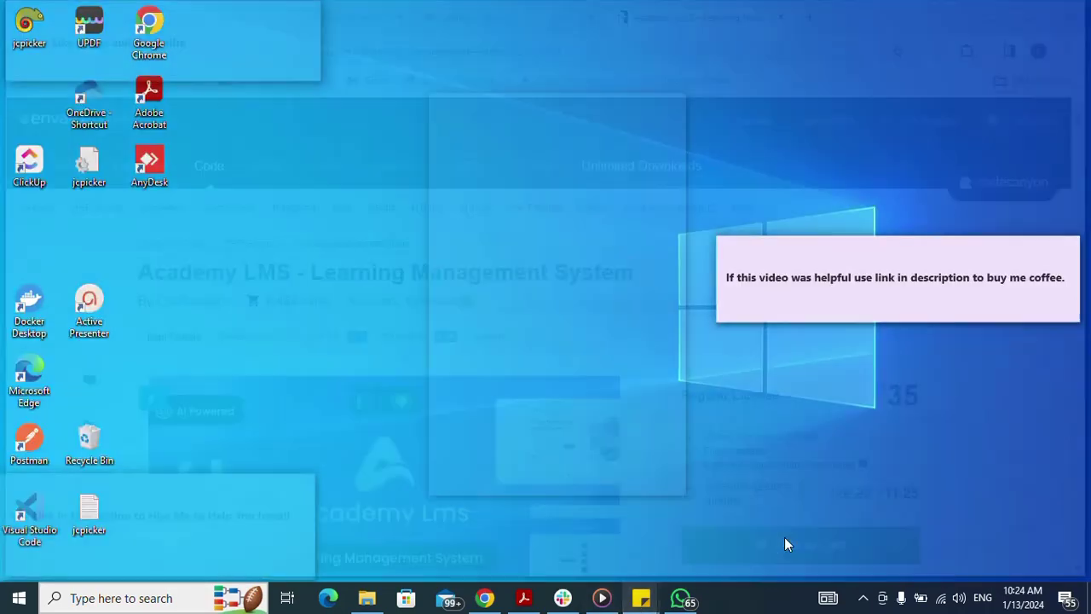
click(786, 544)
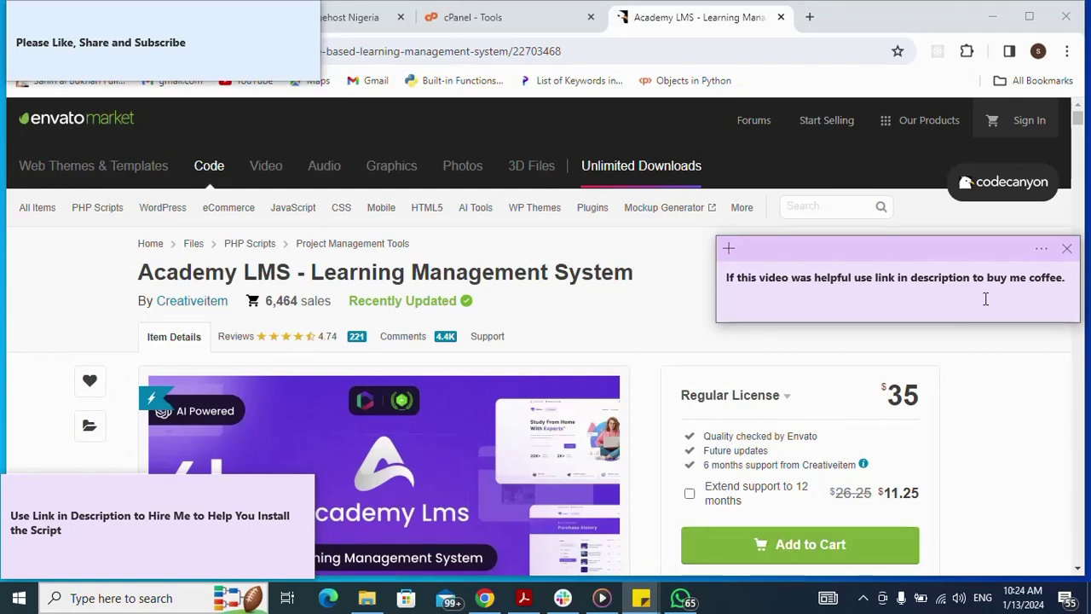
click(669, 336)
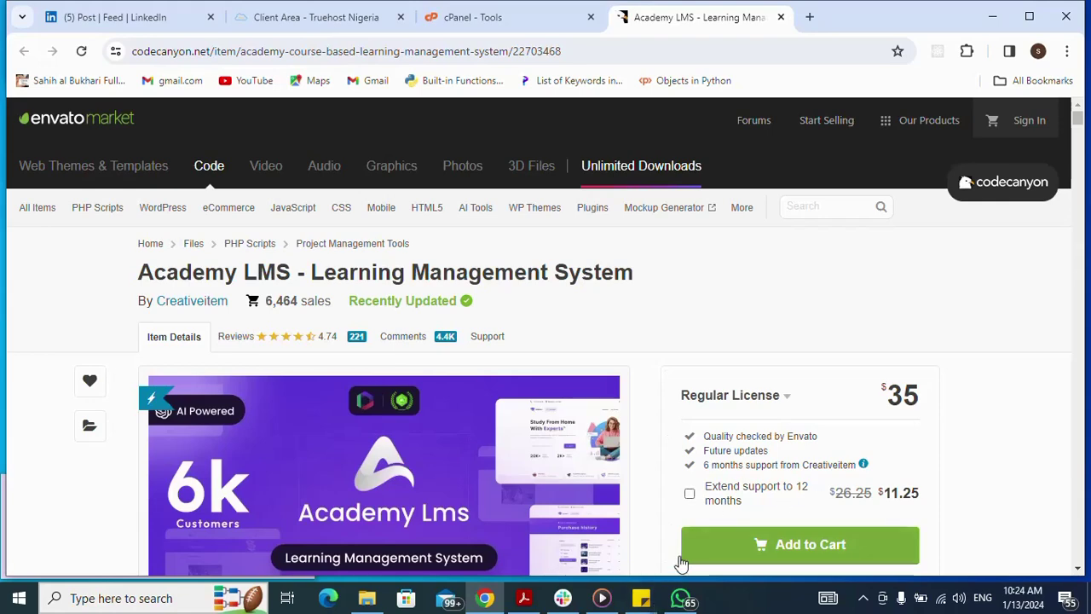
Load codelist.cc in a new tab and bring up the screen recorder's toolbar.
click(810, 18)
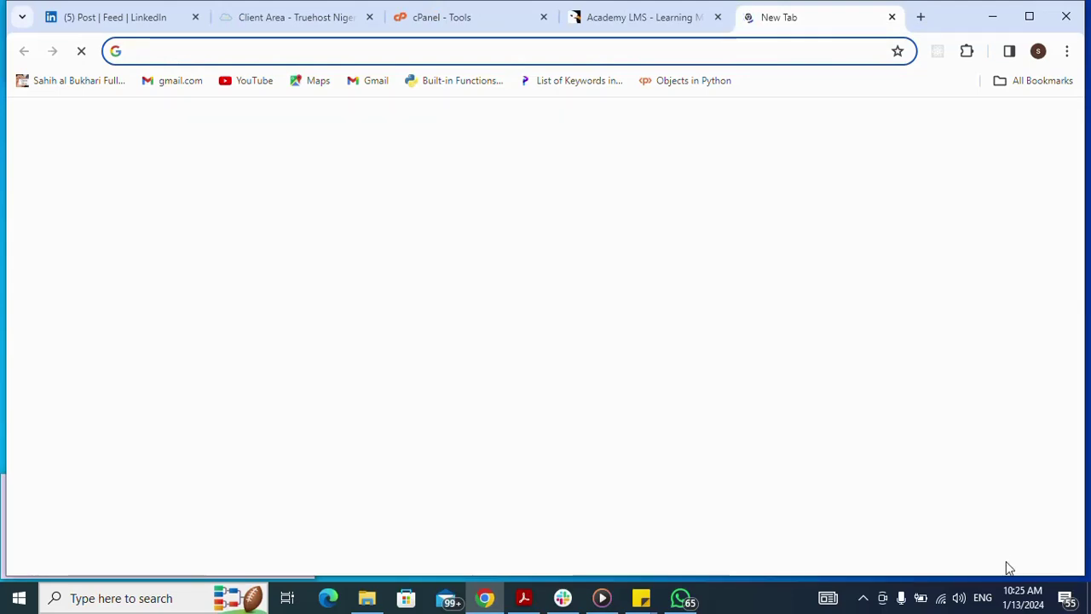
text(code)
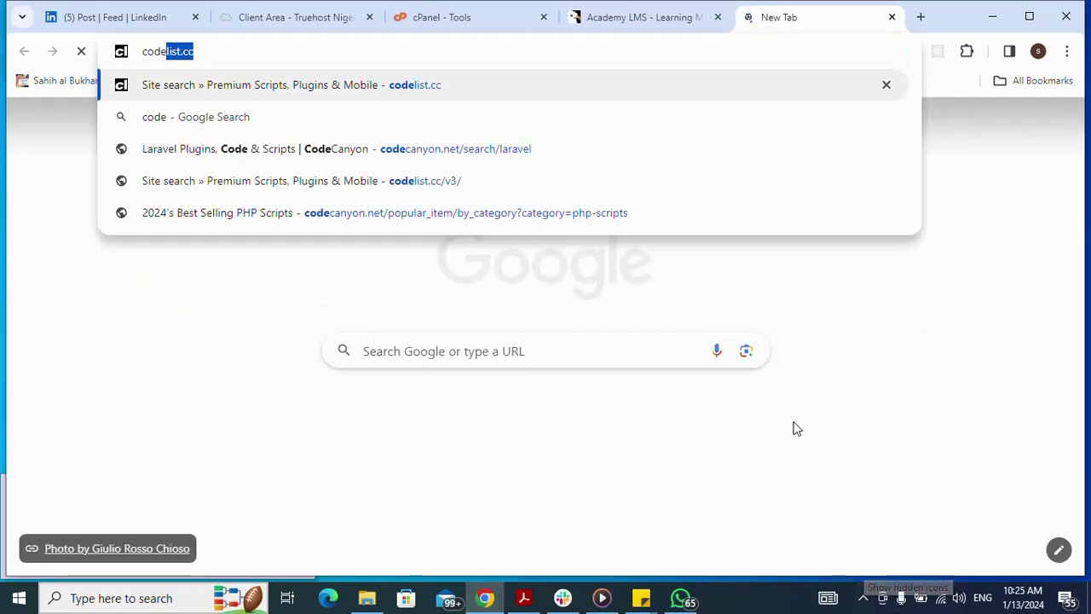
key(Return)
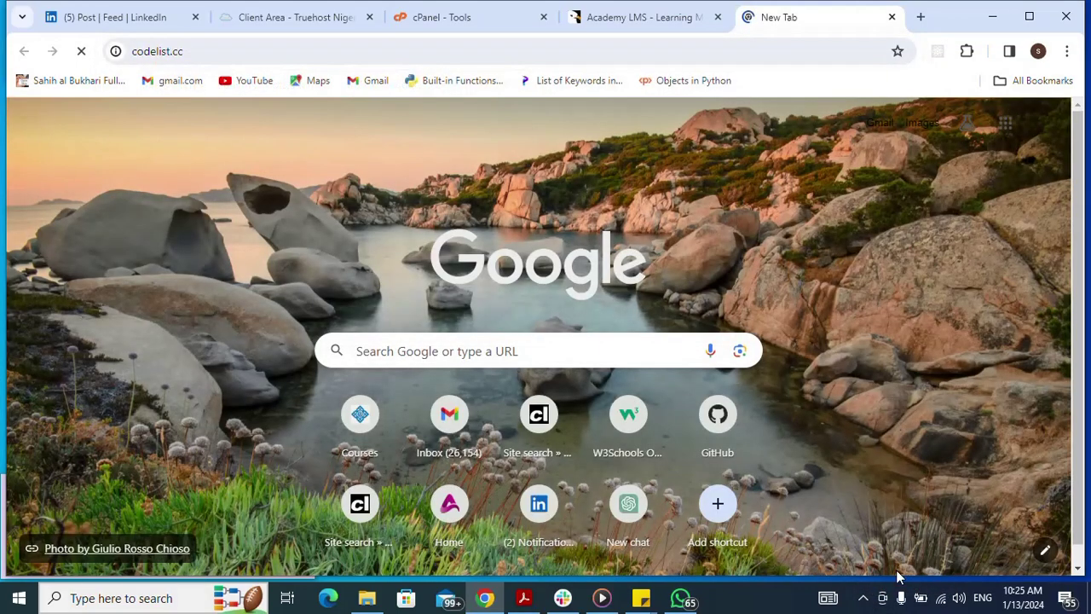
click(862, 598)
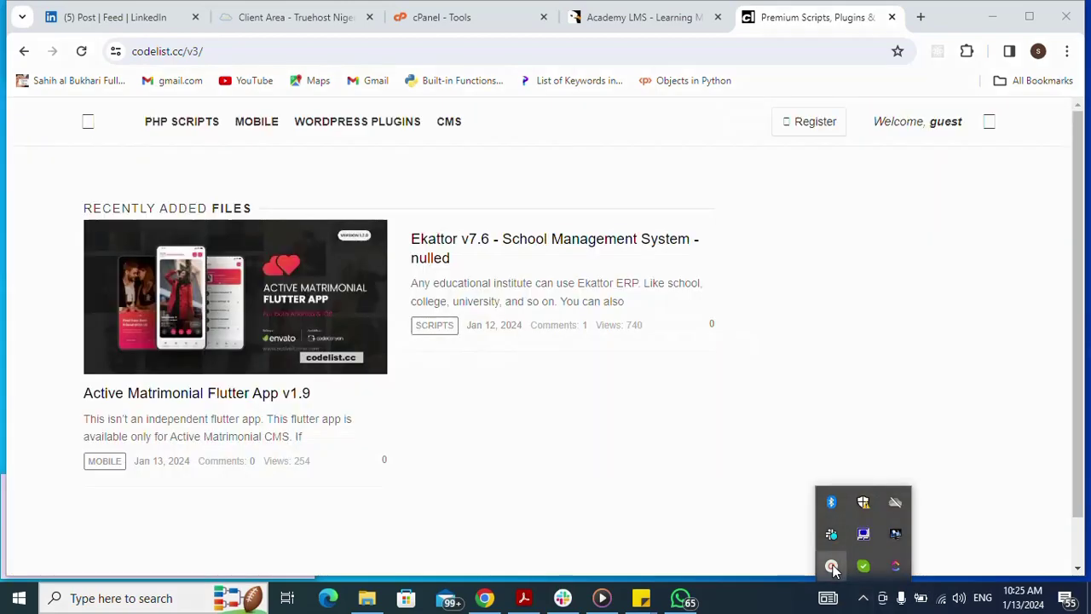
click(832, 566)
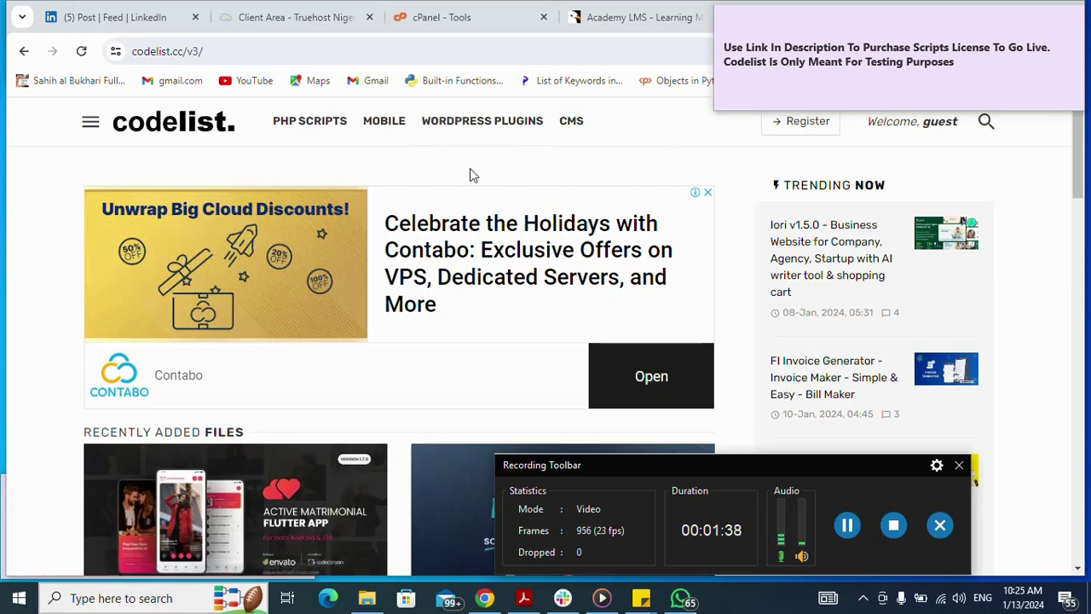
Search codelist.cc for 'Academy LMS - Learning Management System' and open the Academy v5.14 result.
click(987, 121)
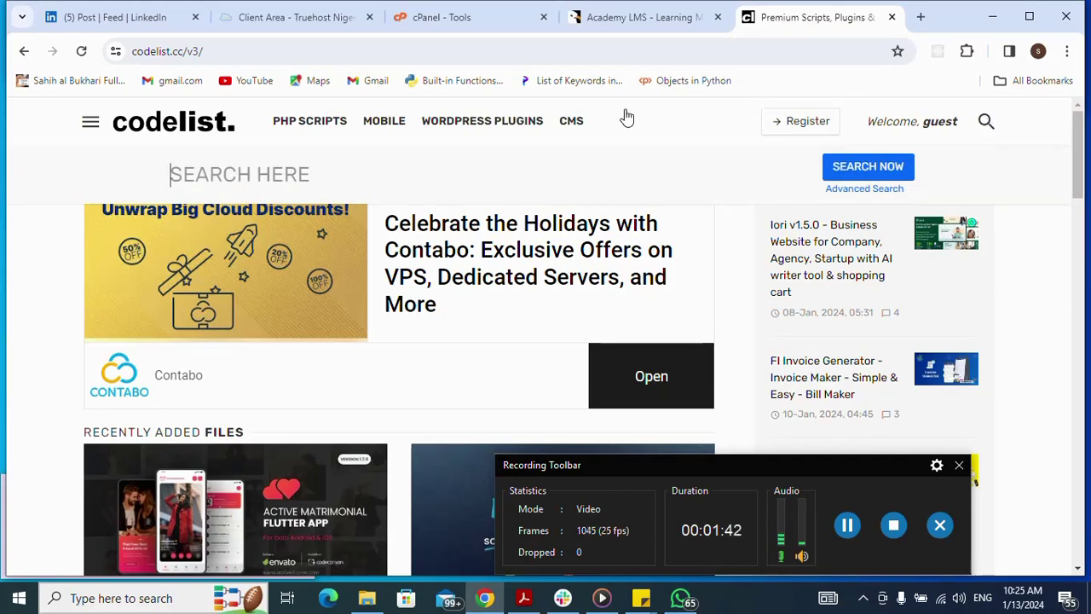
text(ac)
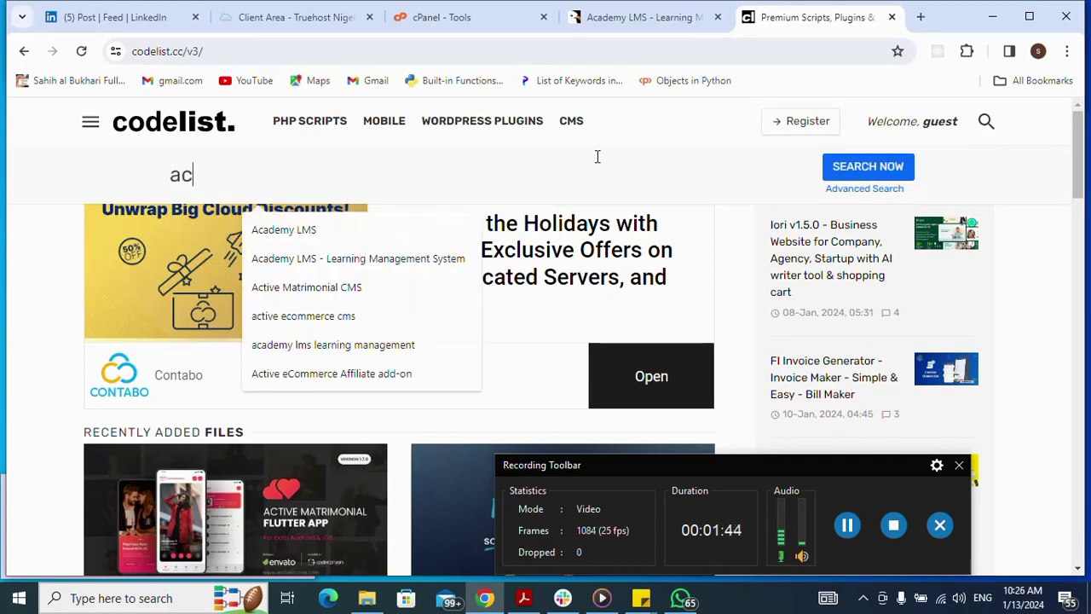
click(446, 258)
key(Return)
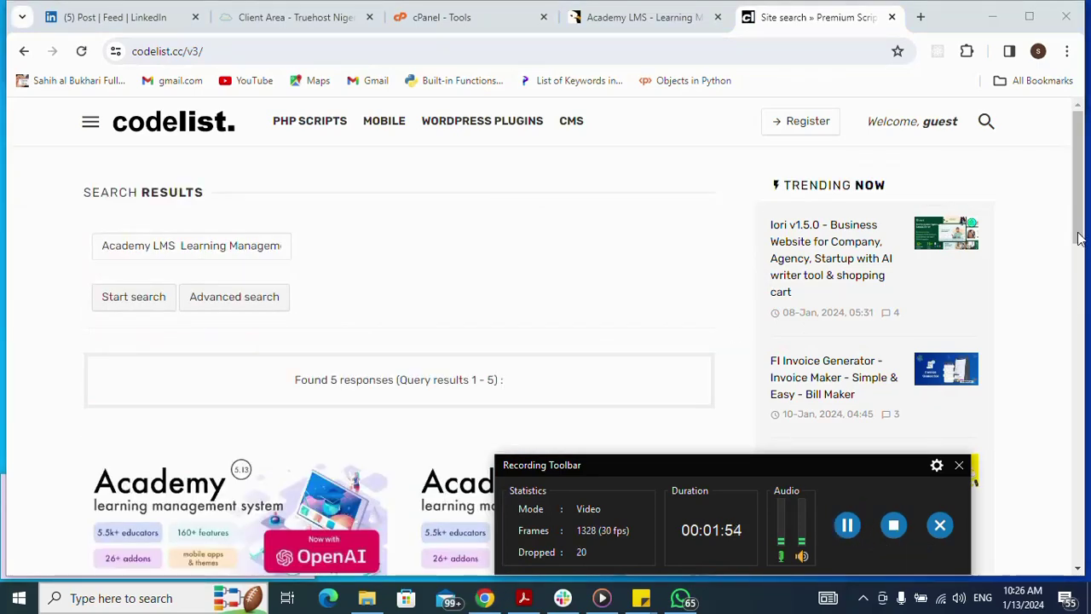
scroll(1079, 239, down, 3)
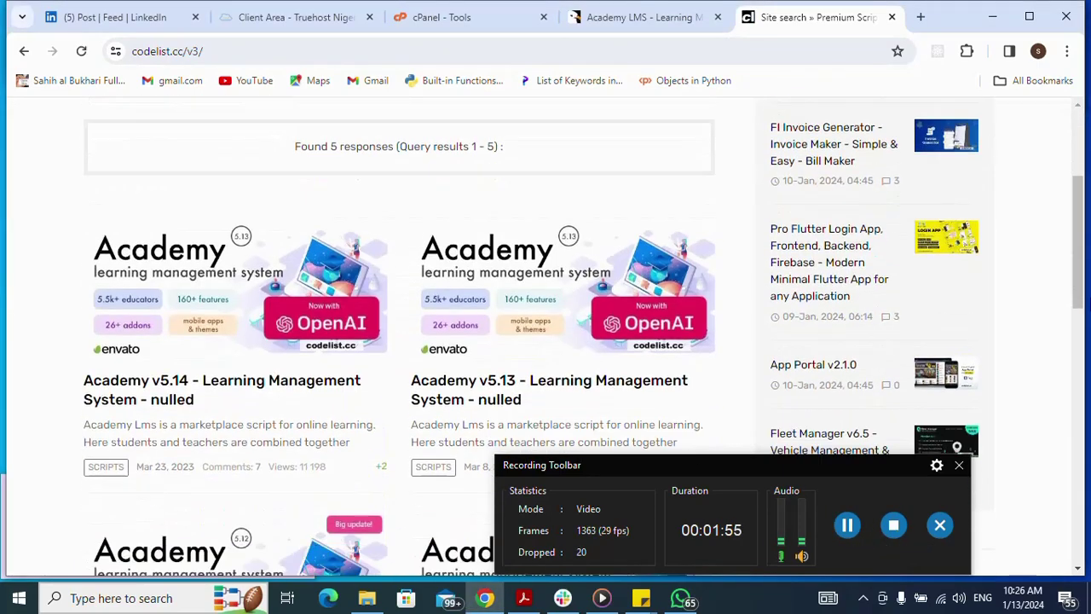
click(254, 351)
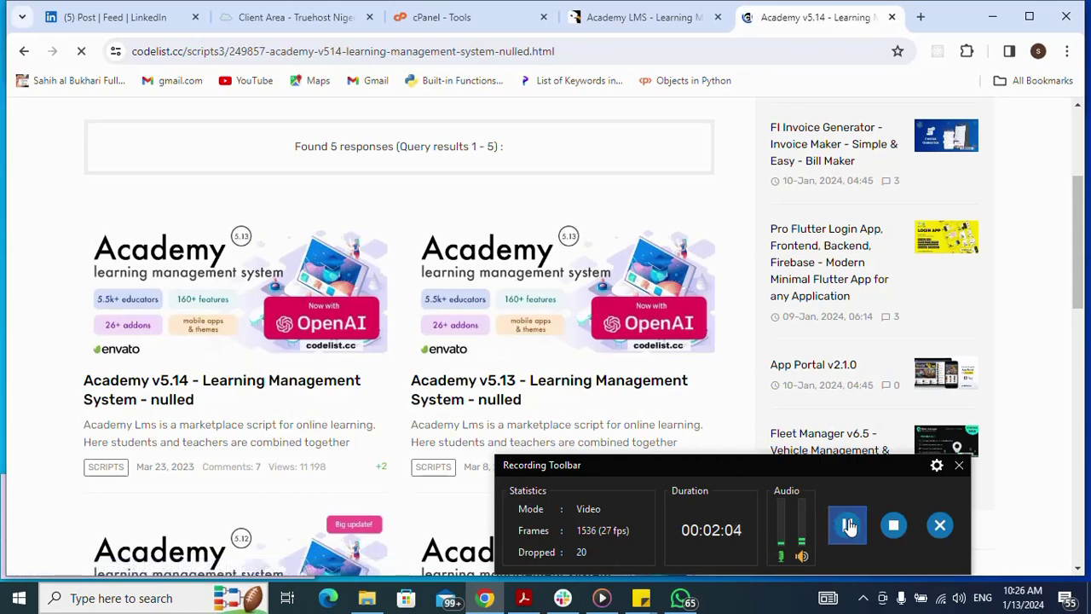
Close the stray about:blank window and select the workupload download link on the Academy page.
click(1076, 204)
scroll(1076, 205, down, 3)
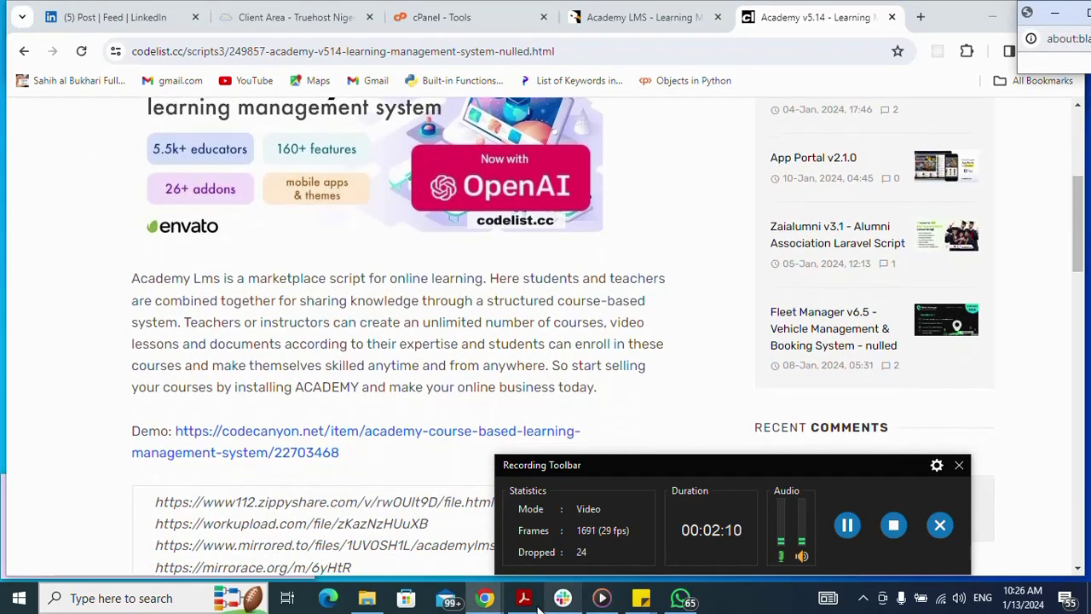
mouse_move(484, 597)
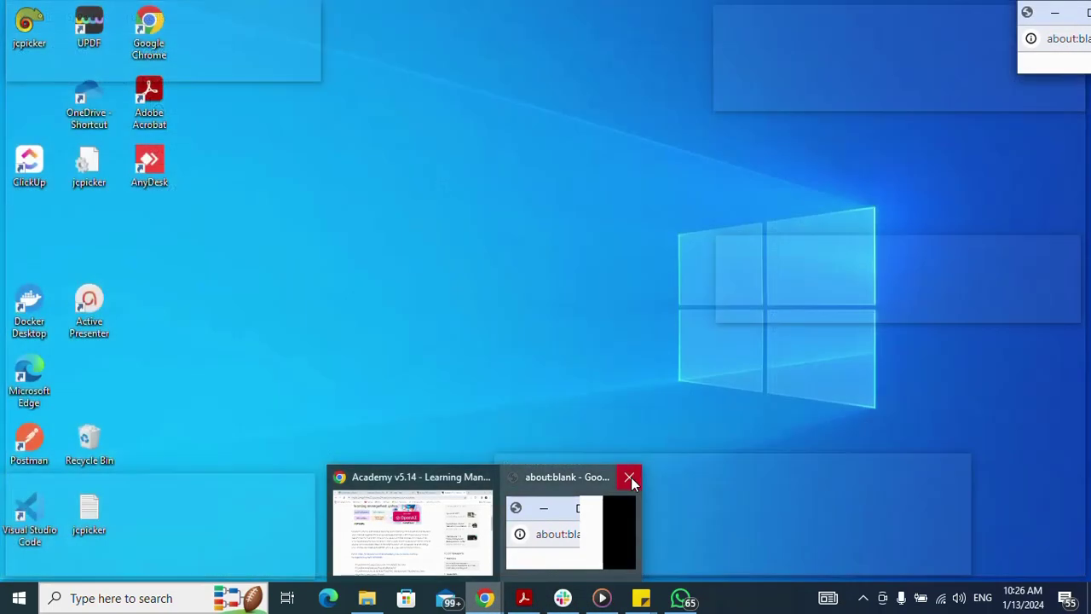
click(630, 478)
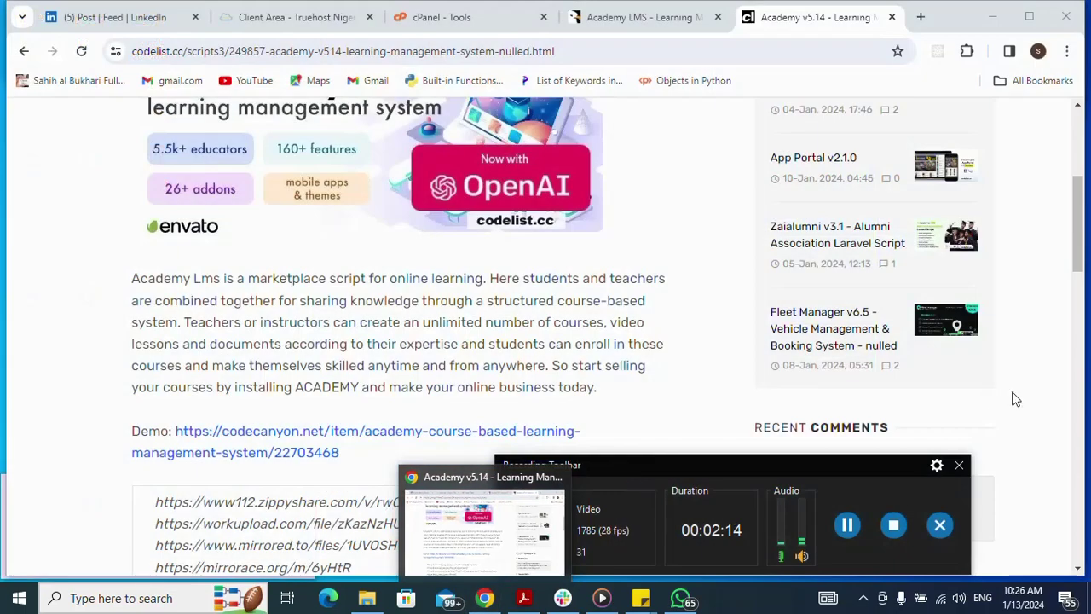
drag(1081, 254, 1081, 296)
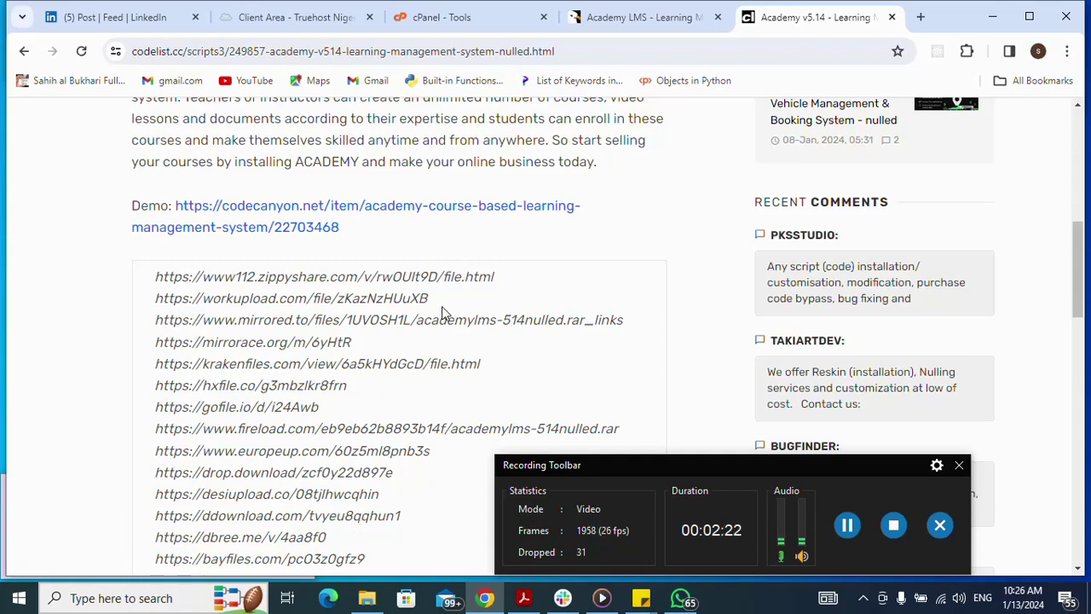
drag(433, 299, 155, 300)
key(ctrl+c)
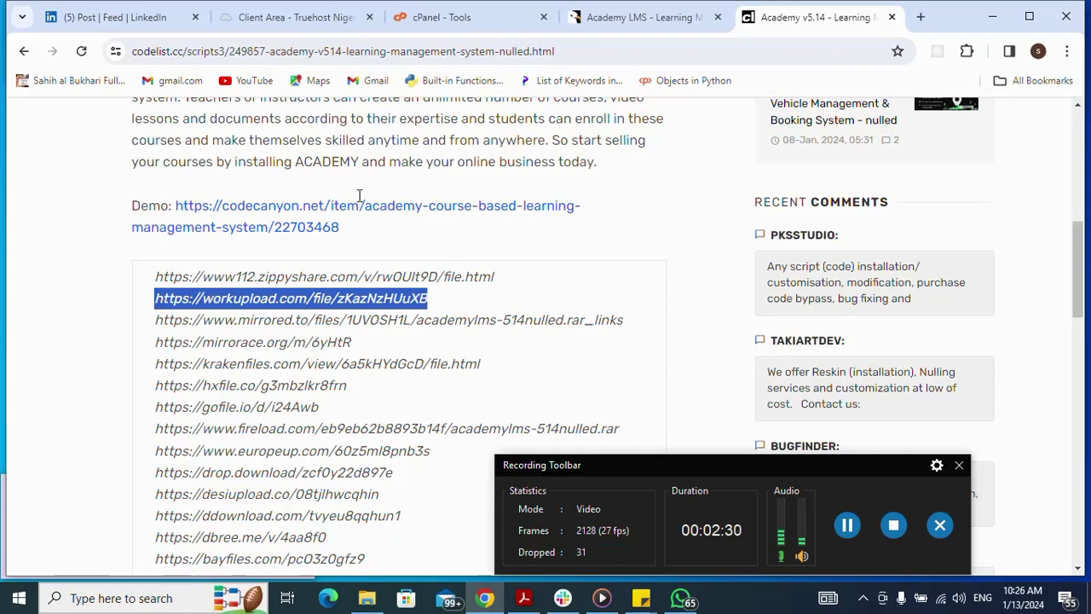
Go to the pasted workupload link in a new tab and download academylms-514nulled.rar (30.13 MB).
click(921, 17)
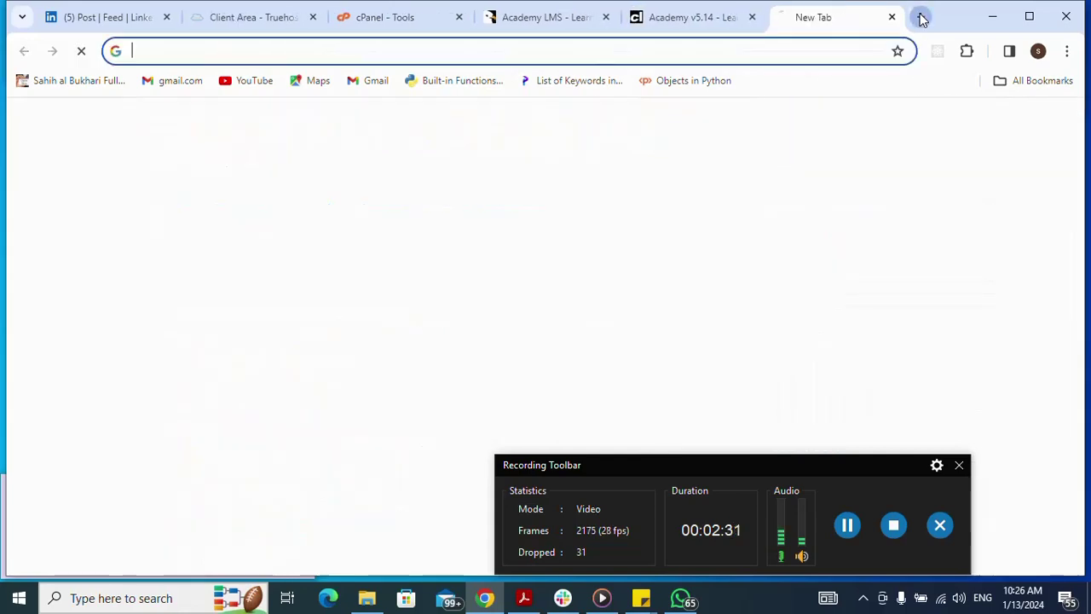
key(ctrl+v)
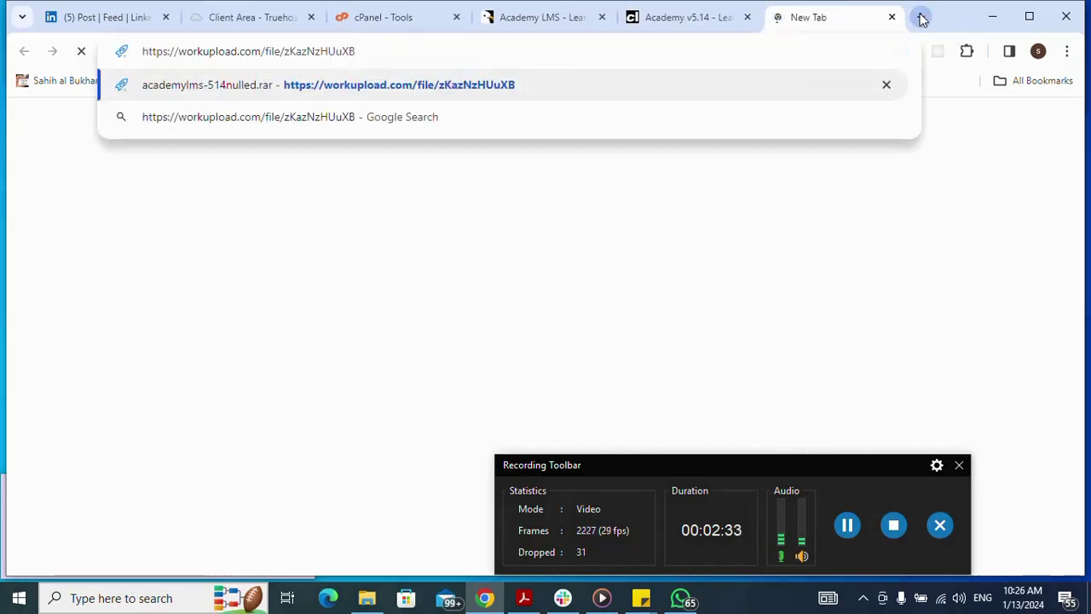
key(Return)
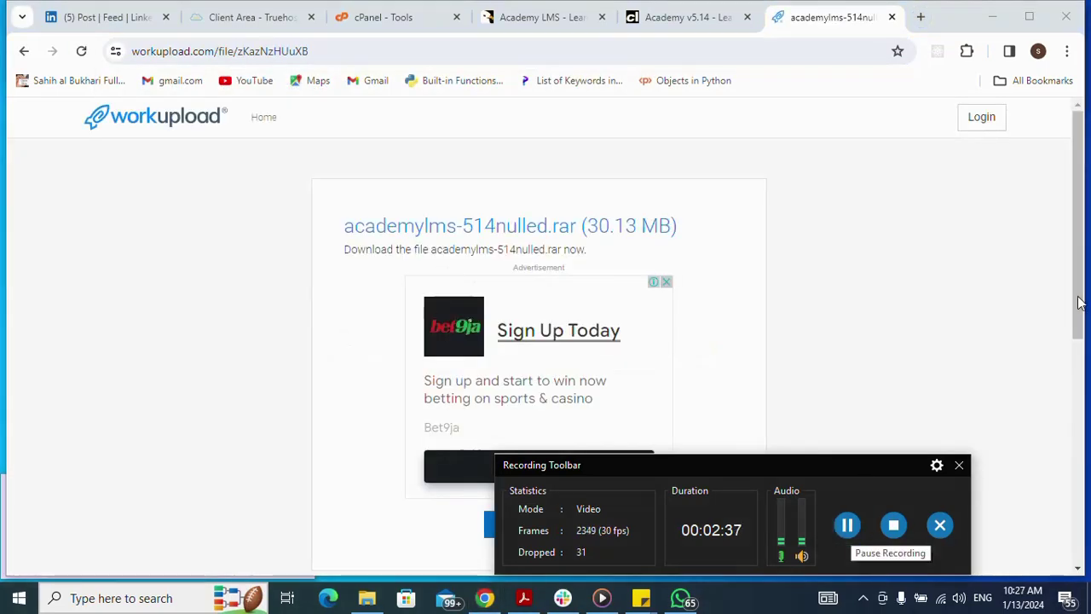
drag(1081, 298, 1083, 364)
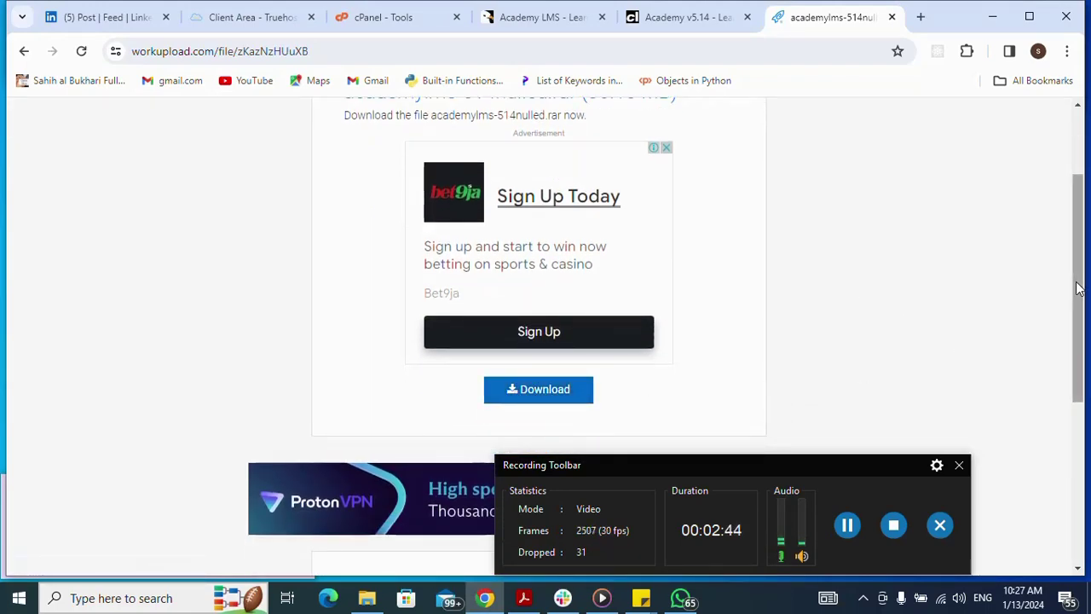
drag(1076, 185, 1083, 286)
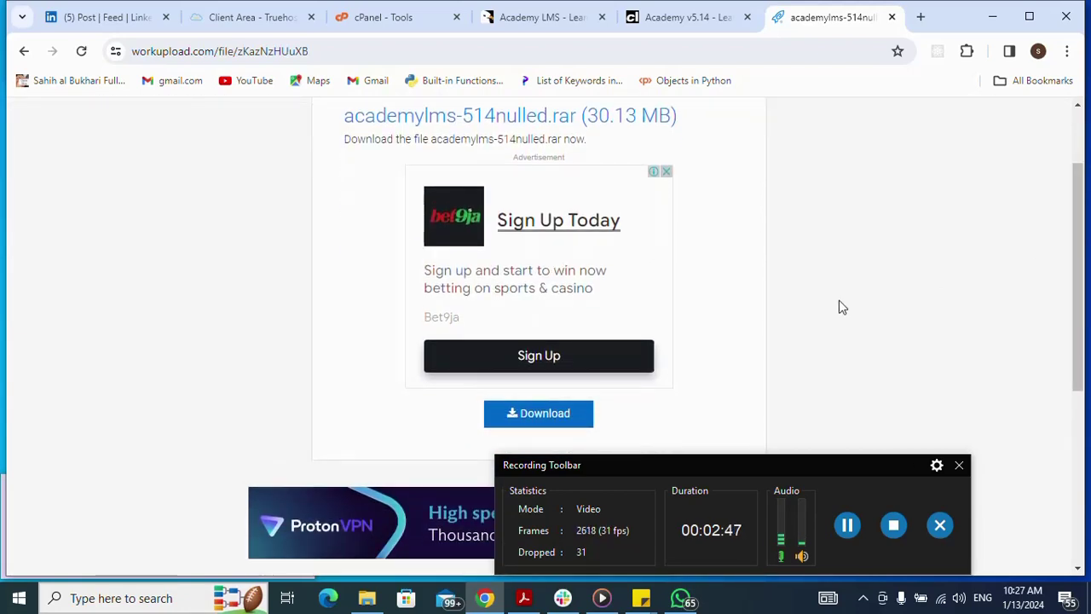
click(553, 421)
Close the workupload tab, show the purchase-licence note, and select academylms-514nulled.rar in Downloads.
key(ctrl+w)
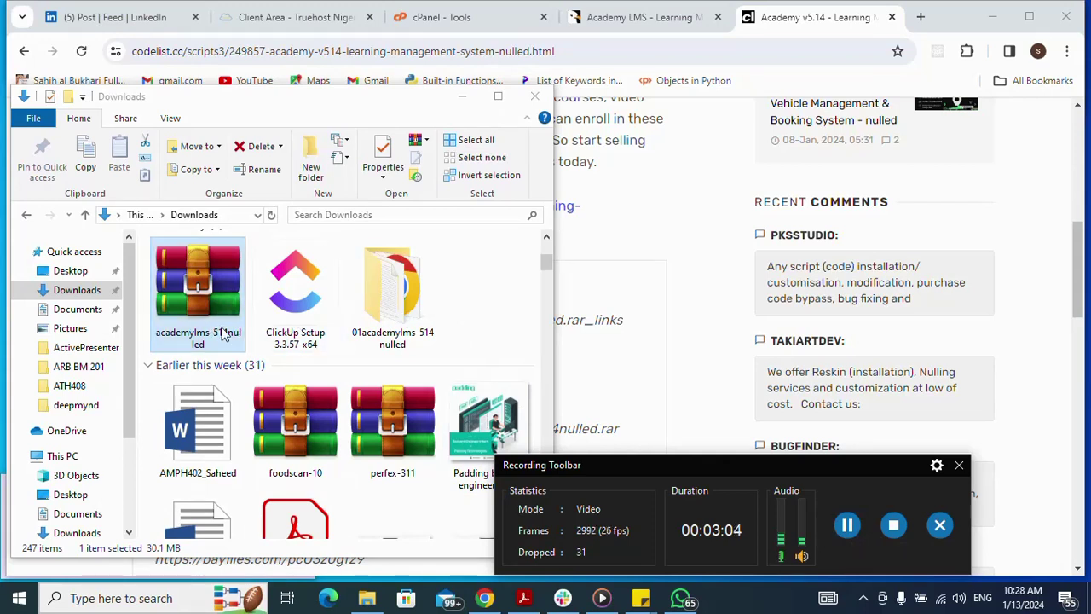
mouse_move(645, 602)
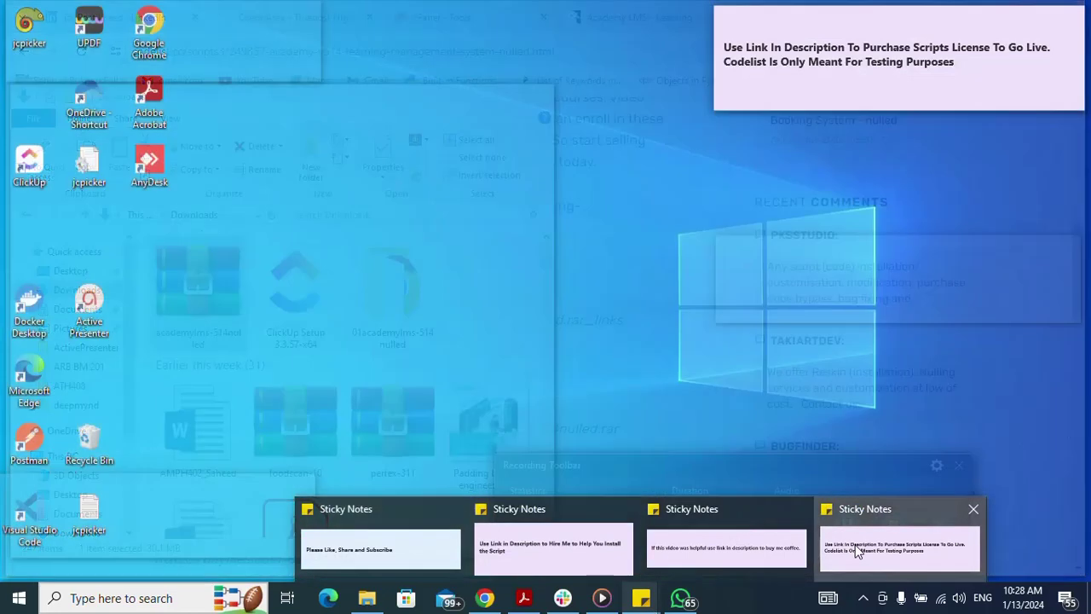
click(855, 550)
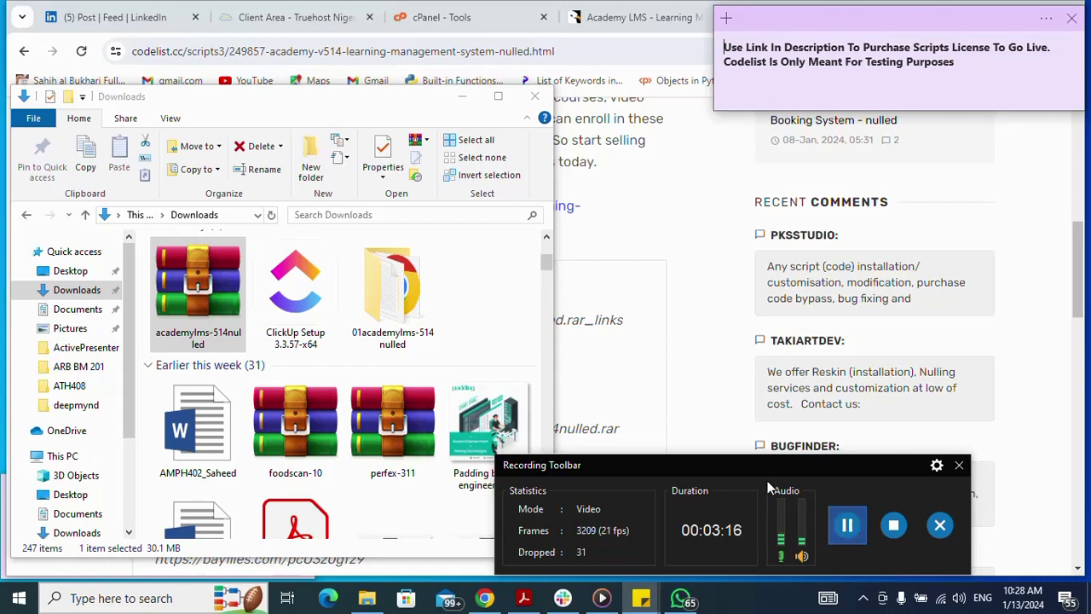
click(203, 322)
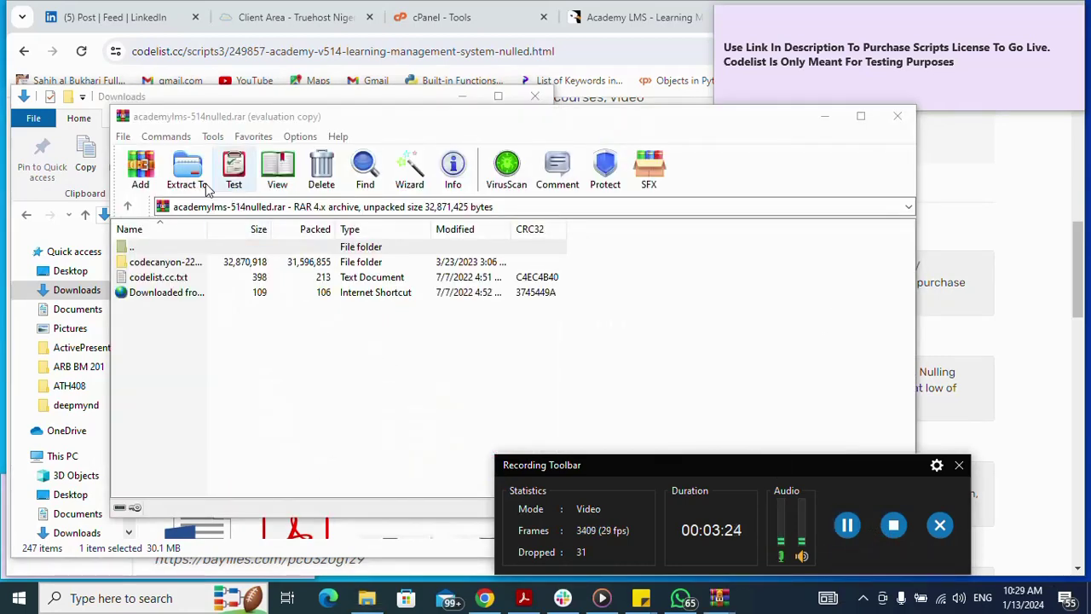
Extract the archive to Downloads\academylms-514nulled with WinRAR's Extract To, then close WinRAR.
click(189, 174)
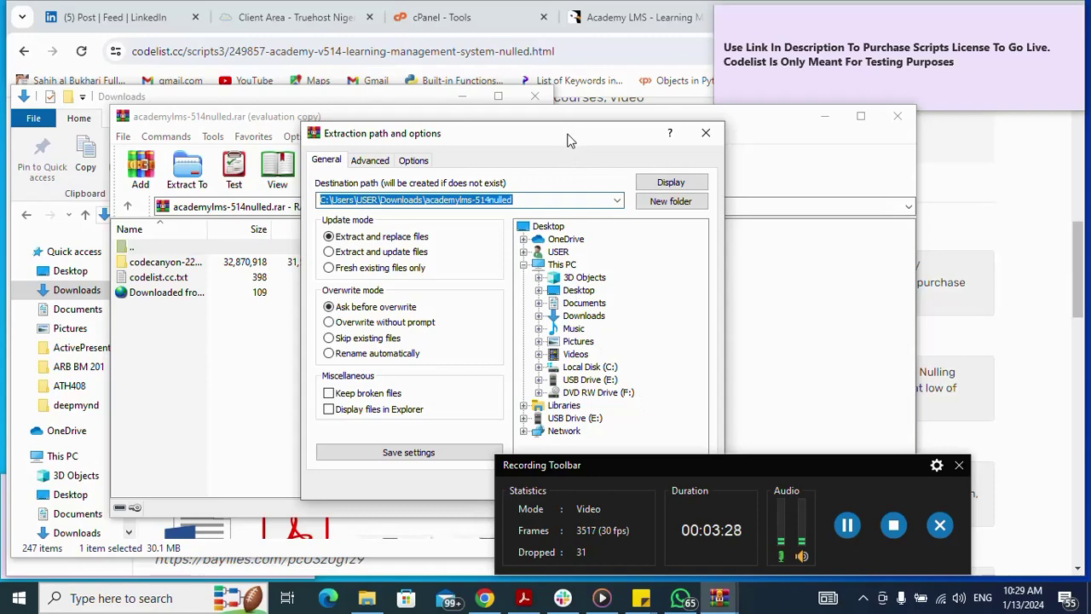
drag(569, 139, 529, 51)
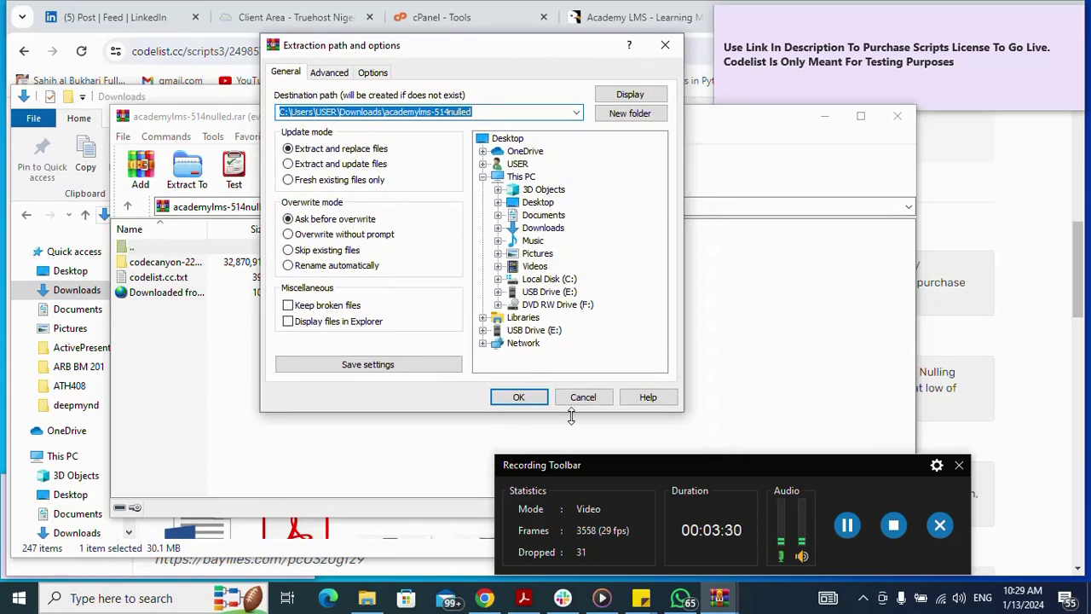
click(508, 400)
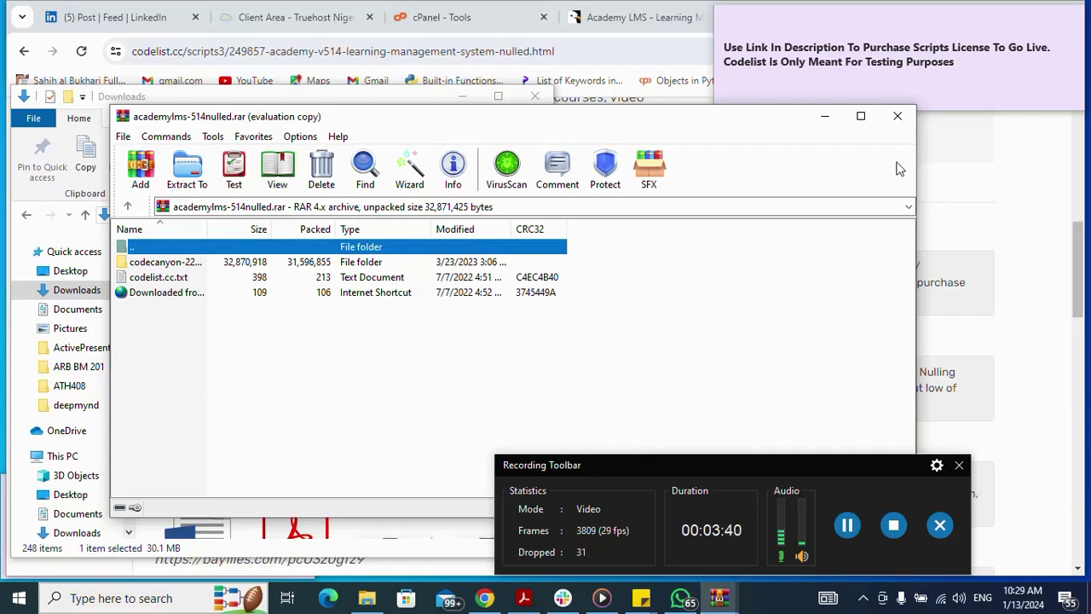
click(904, 117)
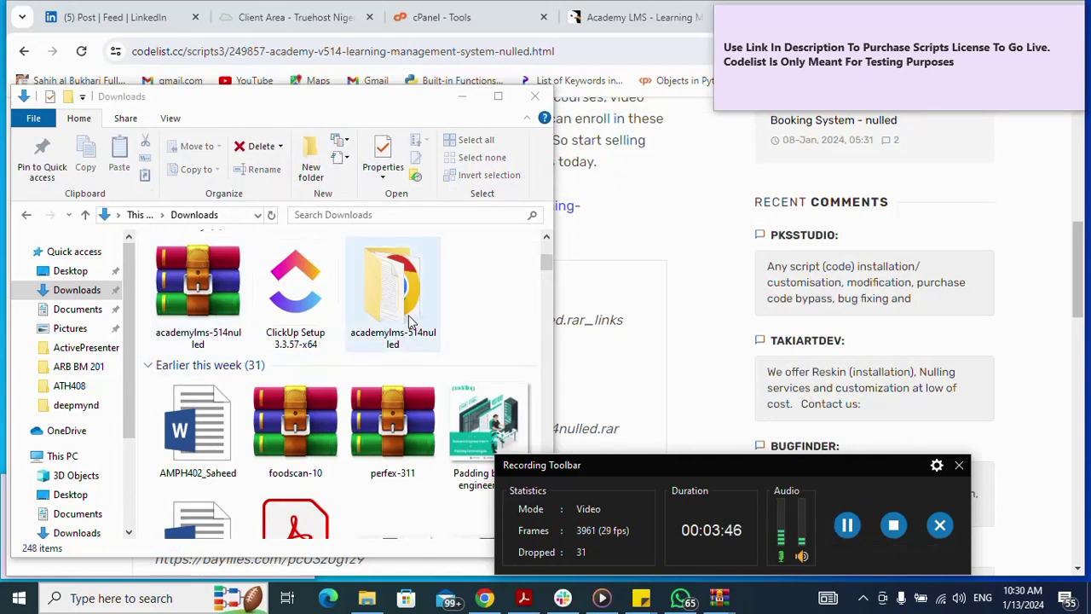
Open academylms-514nulled, then its codecanyon-22703468 folder holding Documentation and the Academy-LMS zip.
double_click(394, 295)
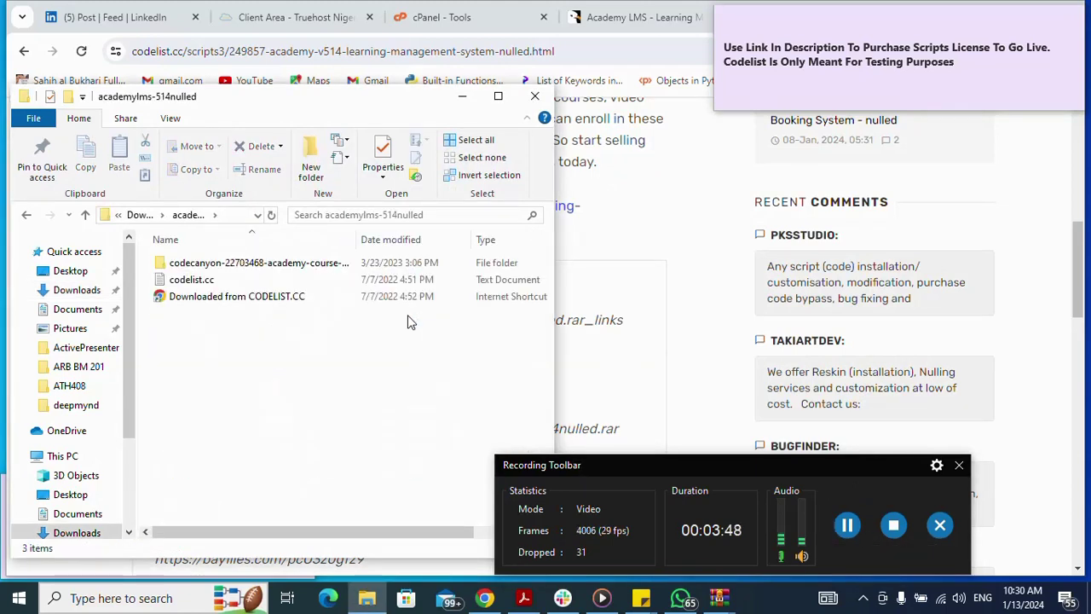
double_click(241, 264)
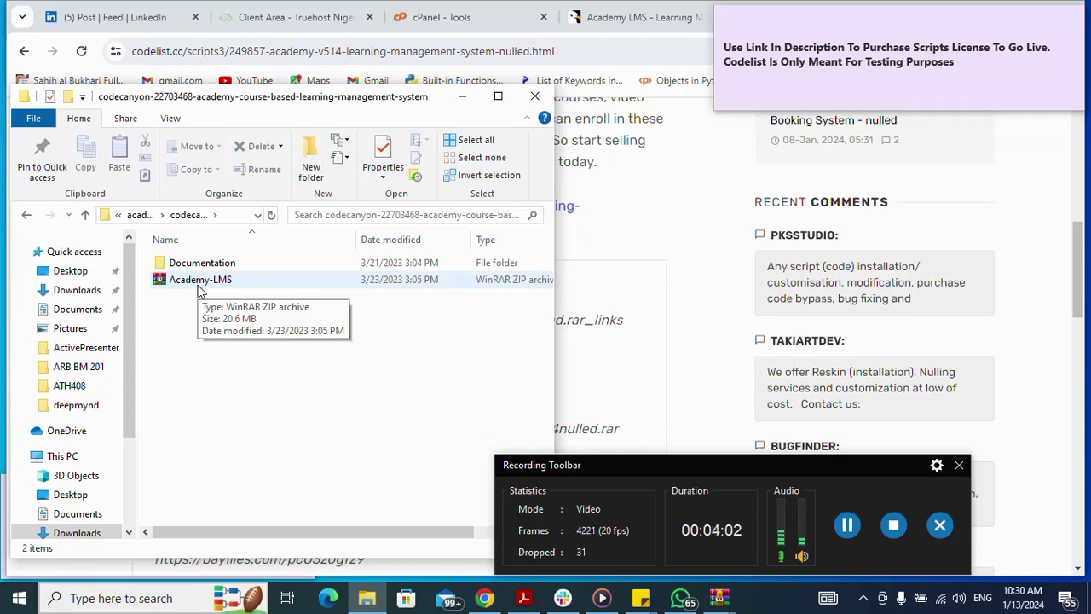
In the Truehost Client Area tab, log into cPanel via the One Click Login card.
click(290, 17)
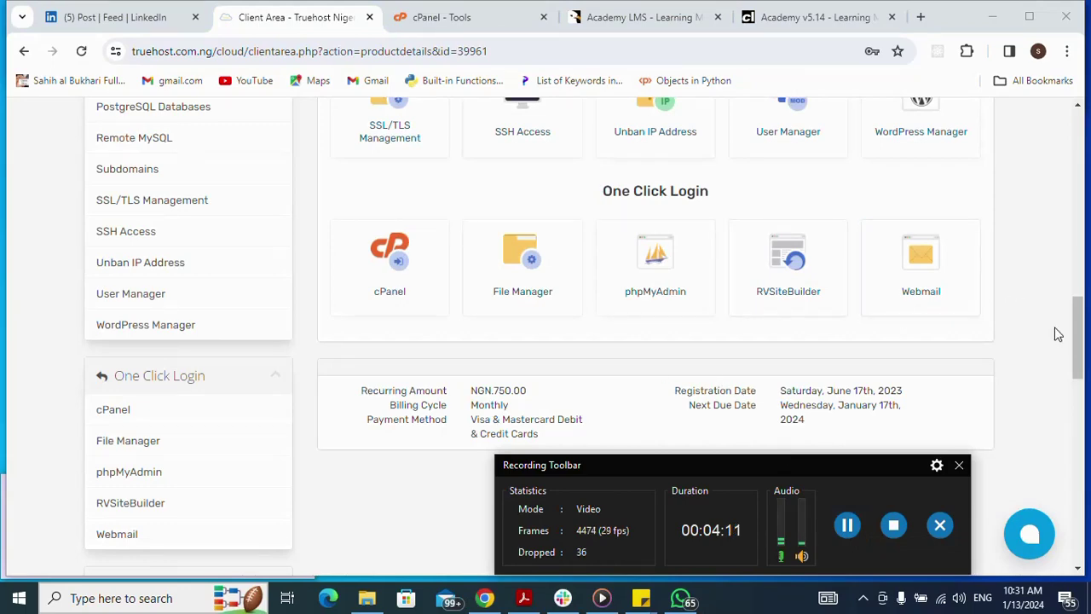
scroll(1079, 337, up, 5)
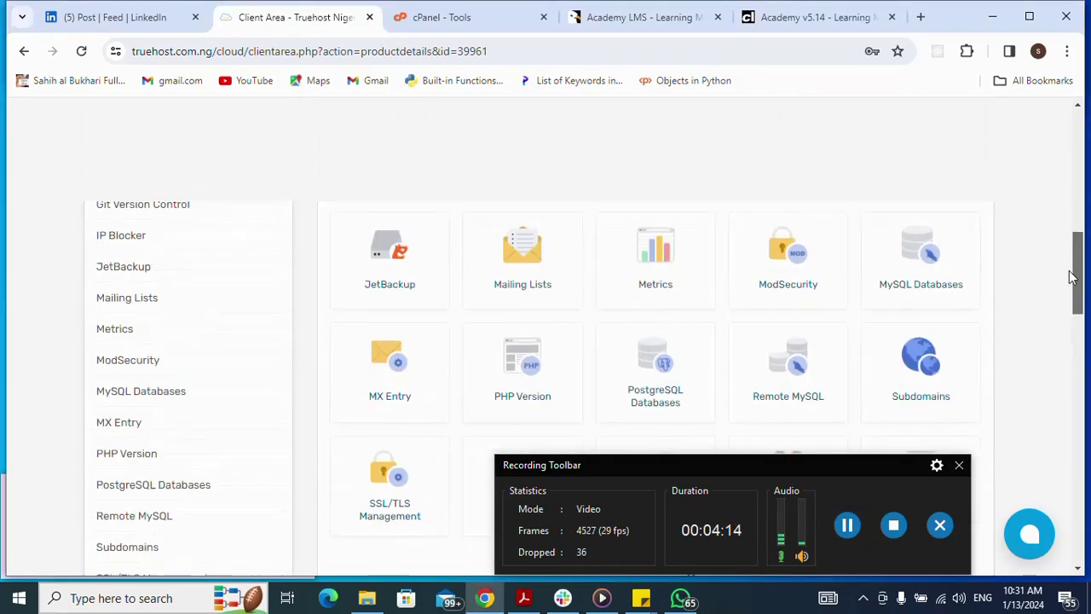
scroll(1079, 324, down, 4)
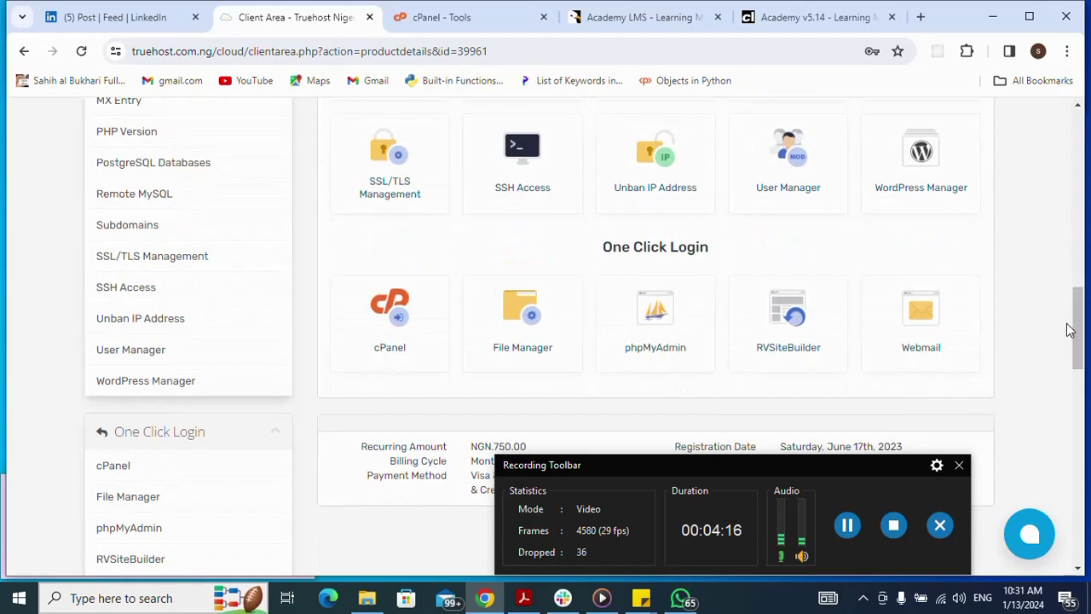
click(403, 331)
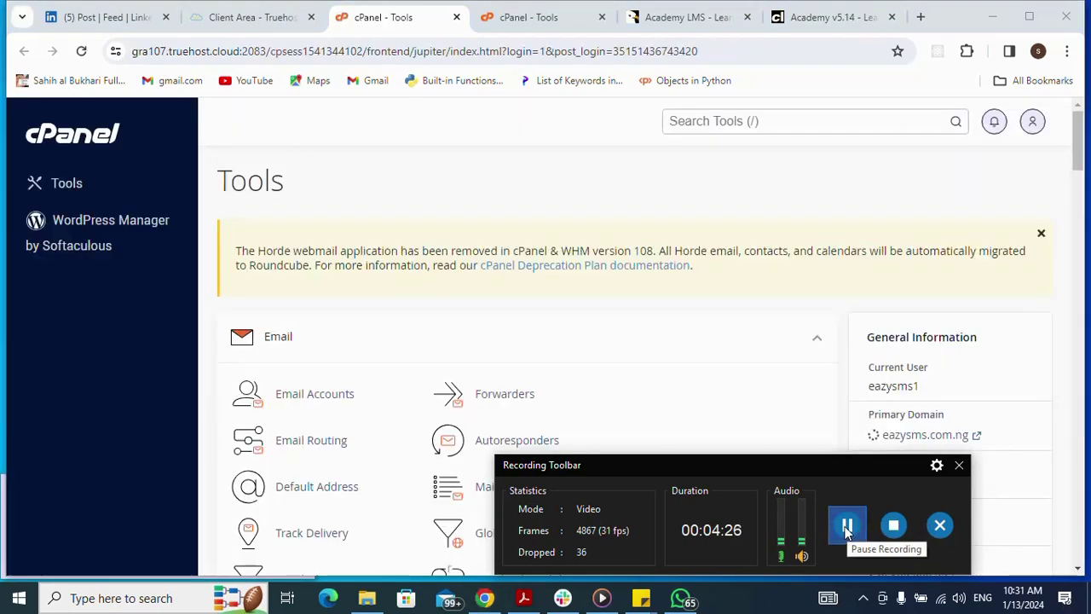
Bring the Hire Me, Like/Share/Subscribe and buy-me-coffee sticky notes forward.
mouse_move(641, 599)
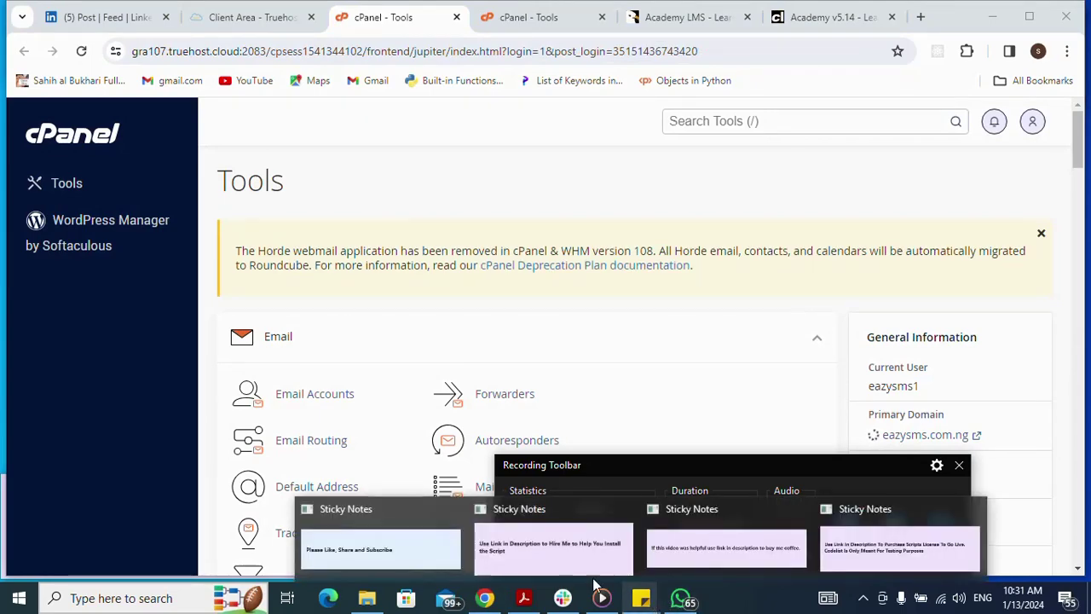
click(534, 552)
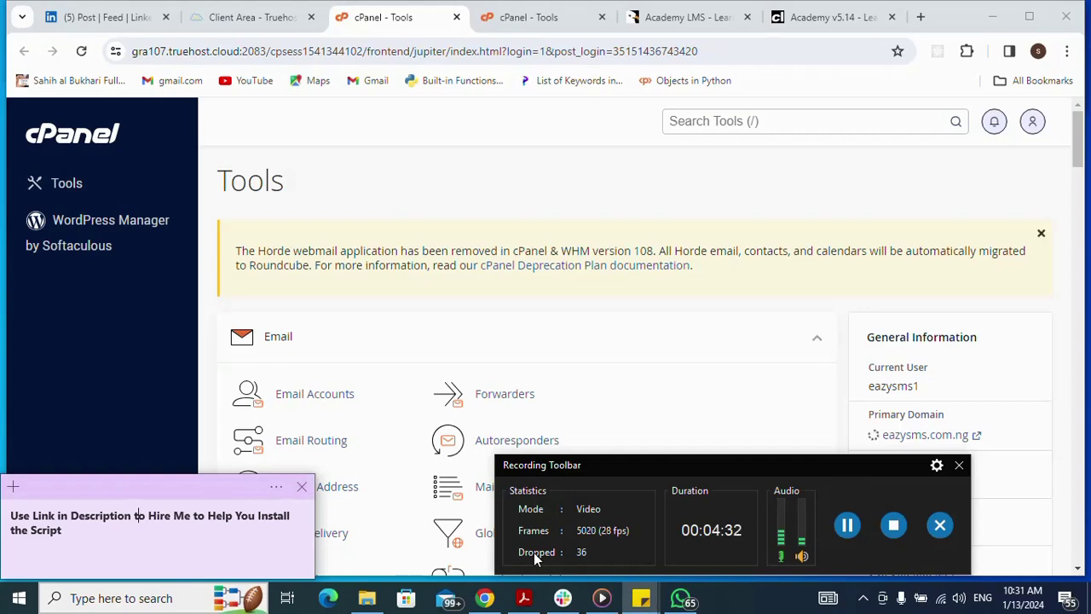
click(641, 600)
click(403, 572)
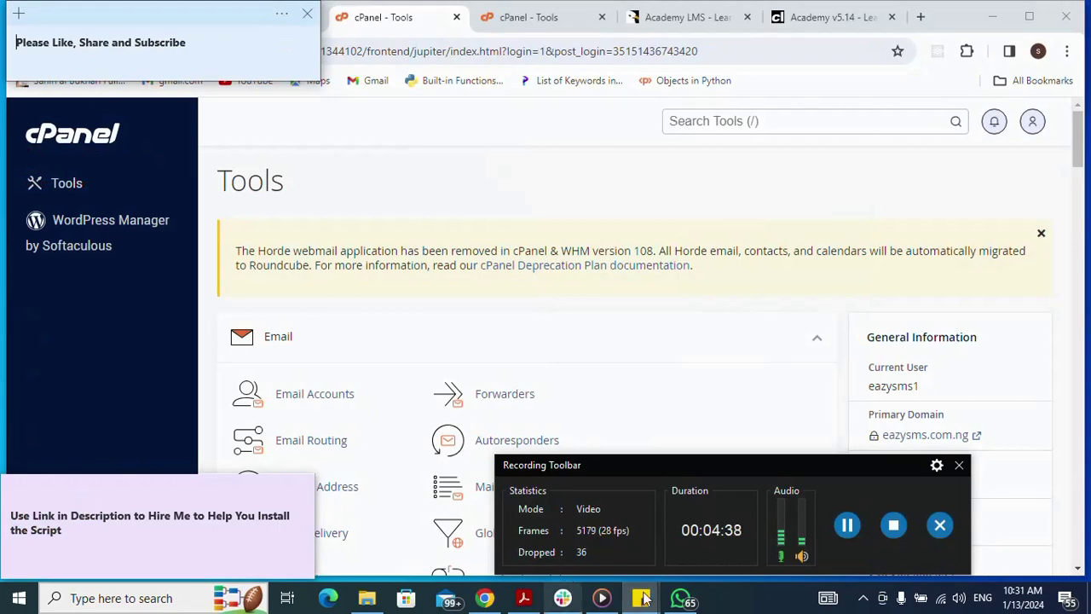
mouse_move(646, 607)
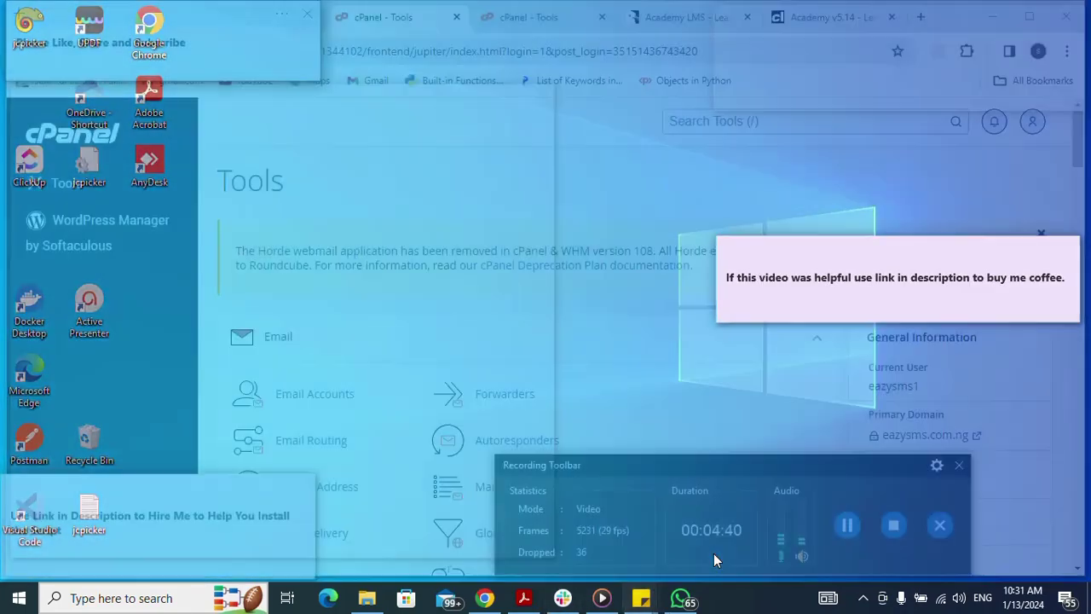
click(713, 556)
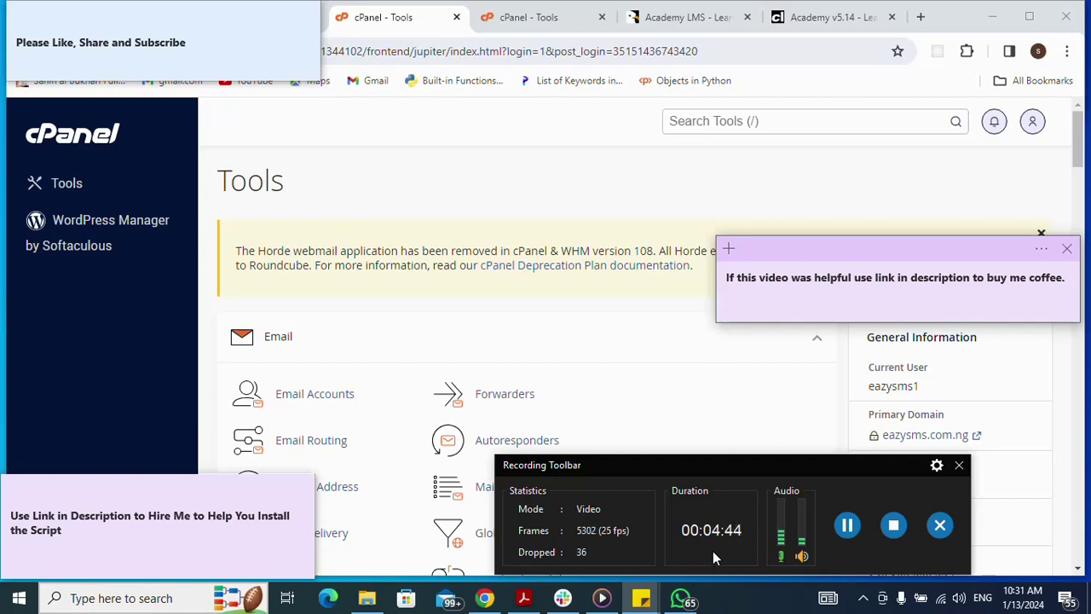
click(848, 529)
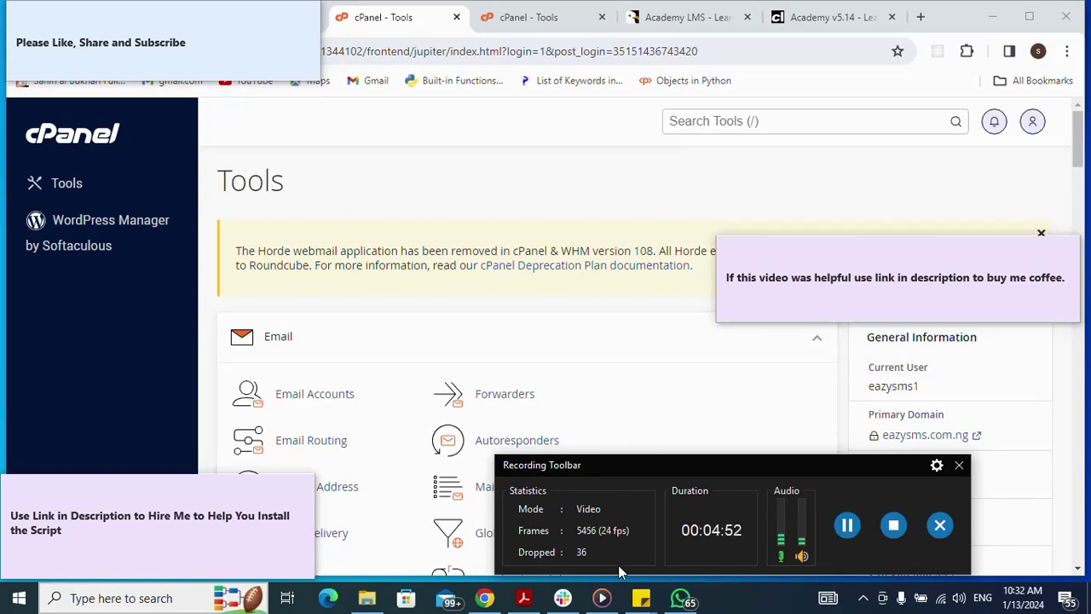
Raise the Hire Me note again, then return to cPanel and scroll to the Files section.
mouse_move(639, 602)
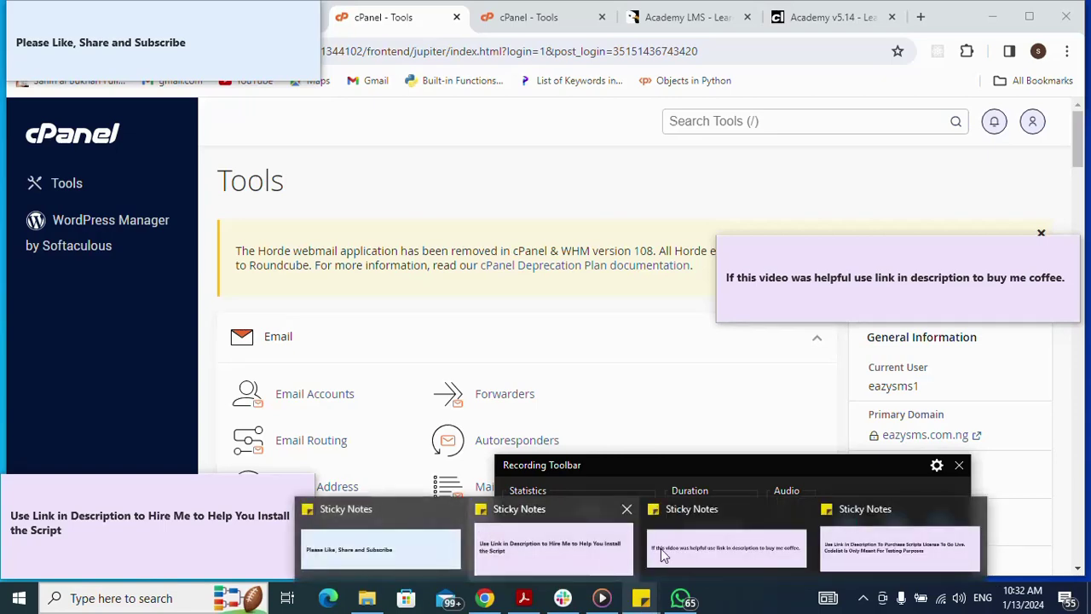
mouse_move(671, 554)
mouse_move(587, 556)
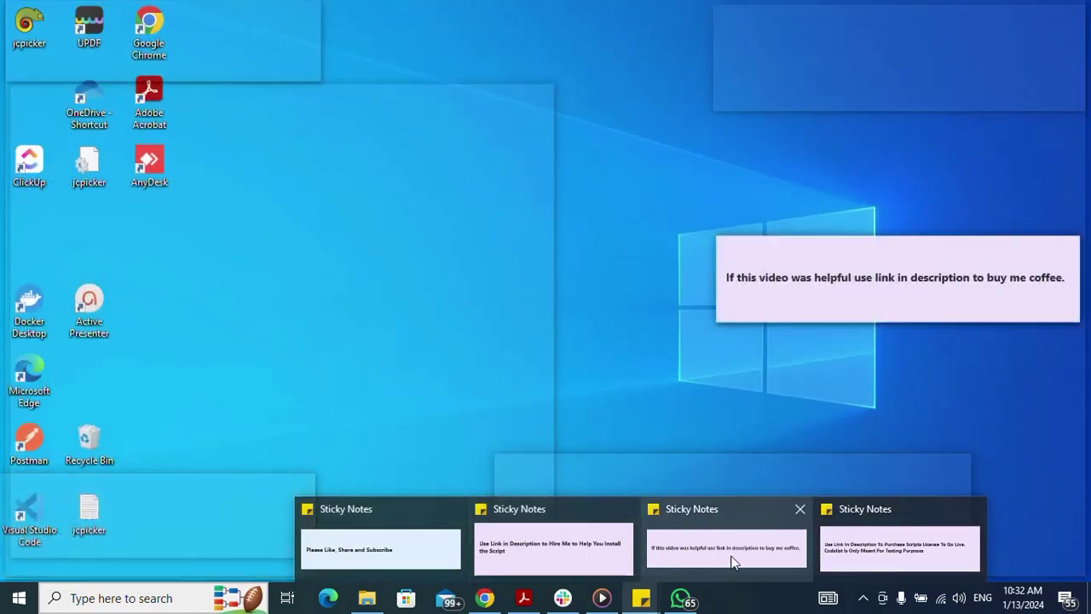
click(539, 564)
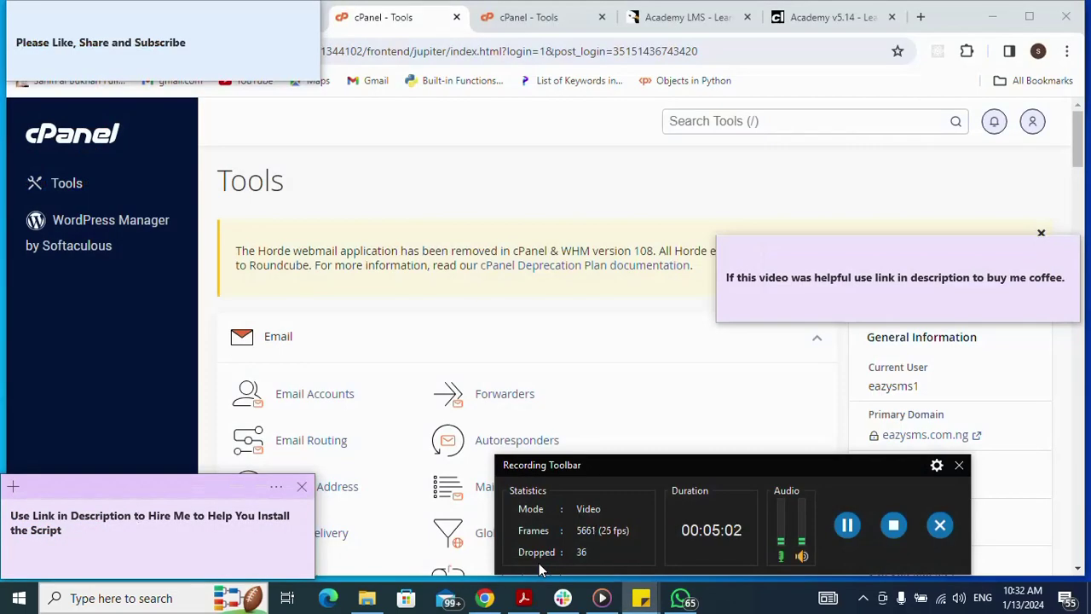
click(626, 331)
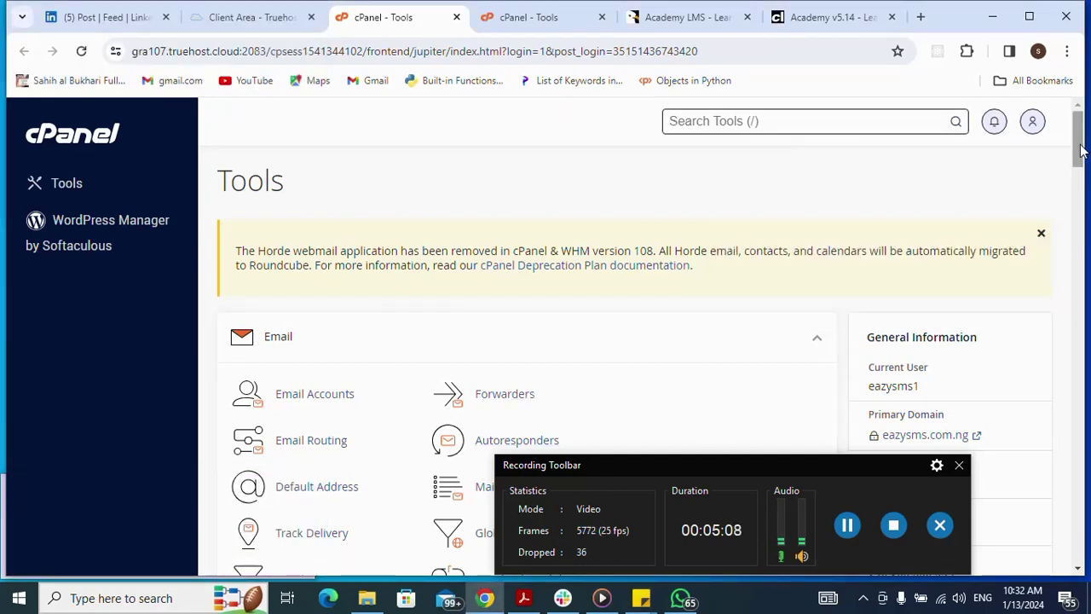
drag(1081, 150, 1085, 226)
scroll(1087, 224, up, 1)
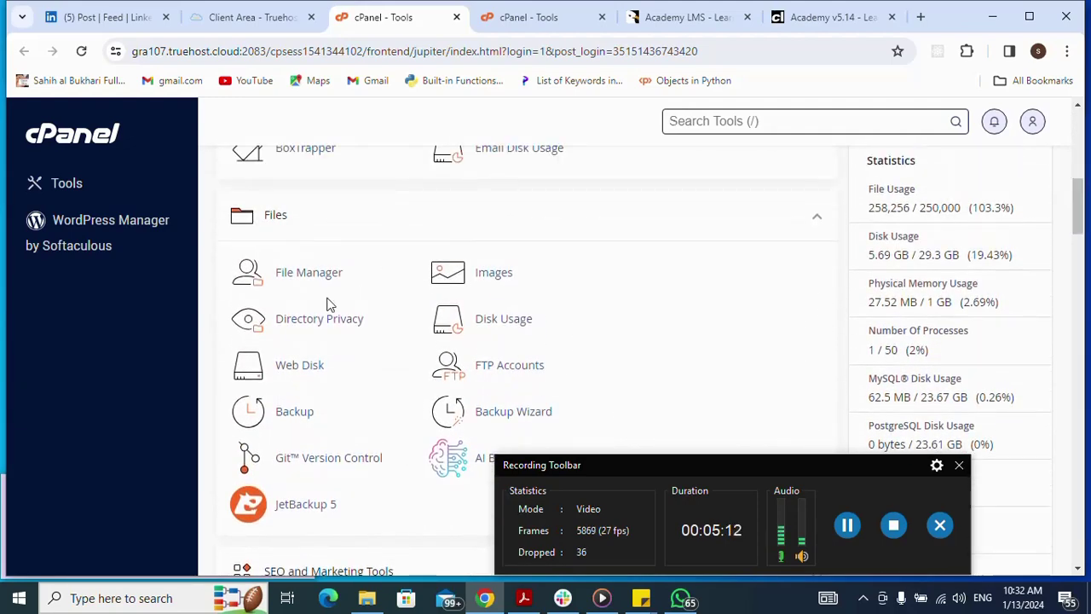
Open File Manager on the projmgt folder holding Academy-LMS.zip (20.62 MB), briefly checking the local codecanyon folder.
click(300, 274)
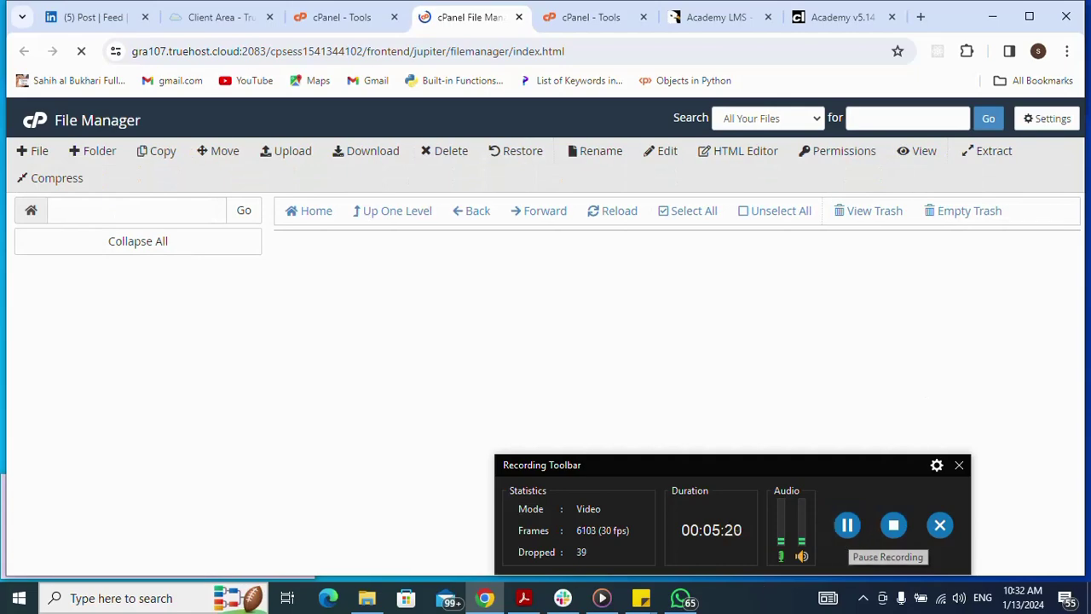
click(848, 533)
click(848, 529)
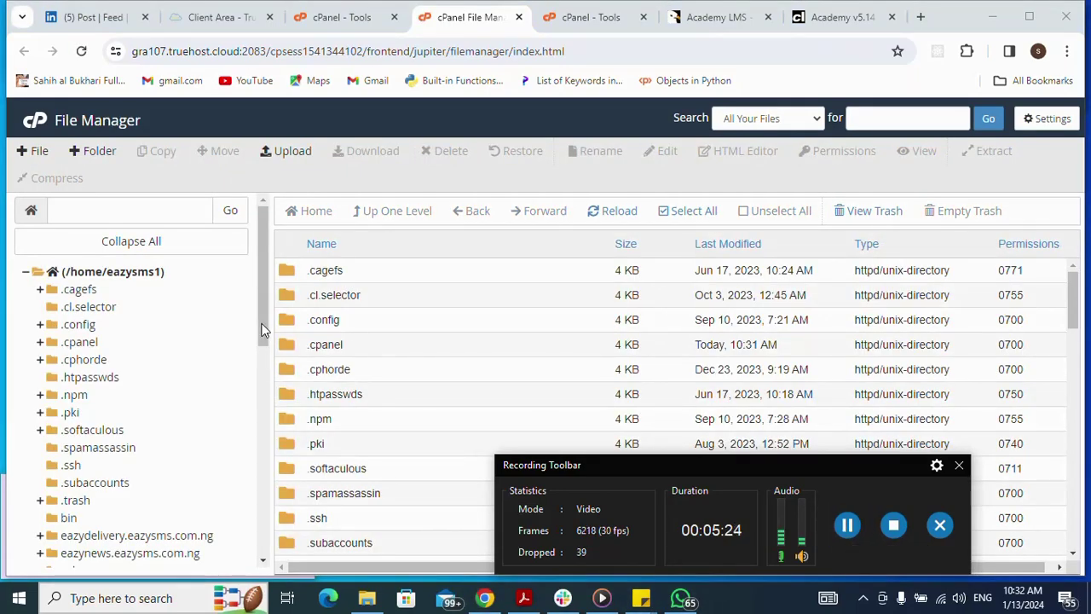
scroll(264, 341, down, 3)
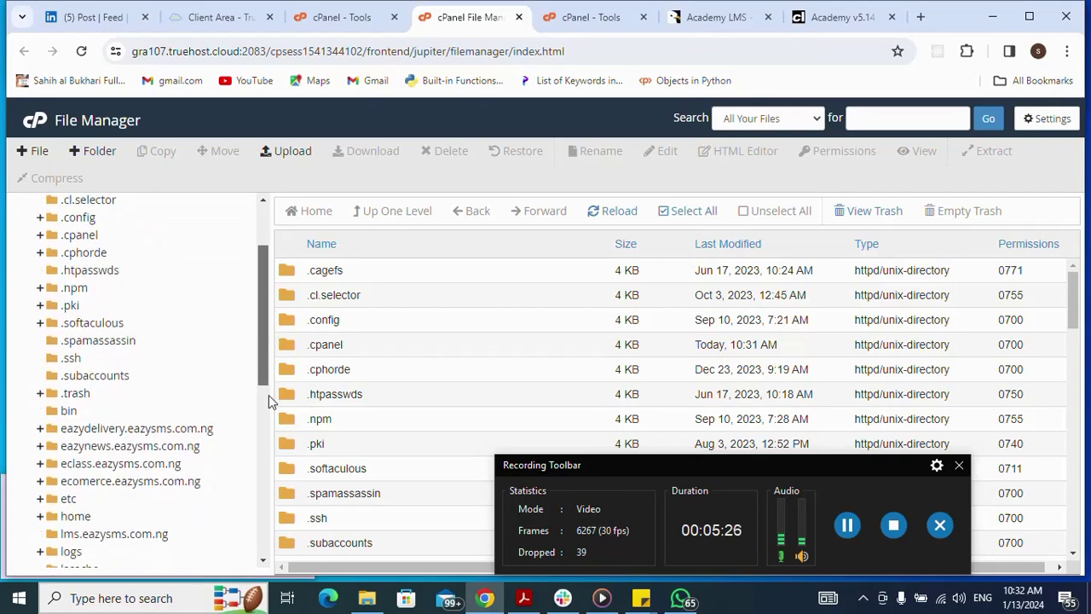
scroll(268, 394, down, 5)
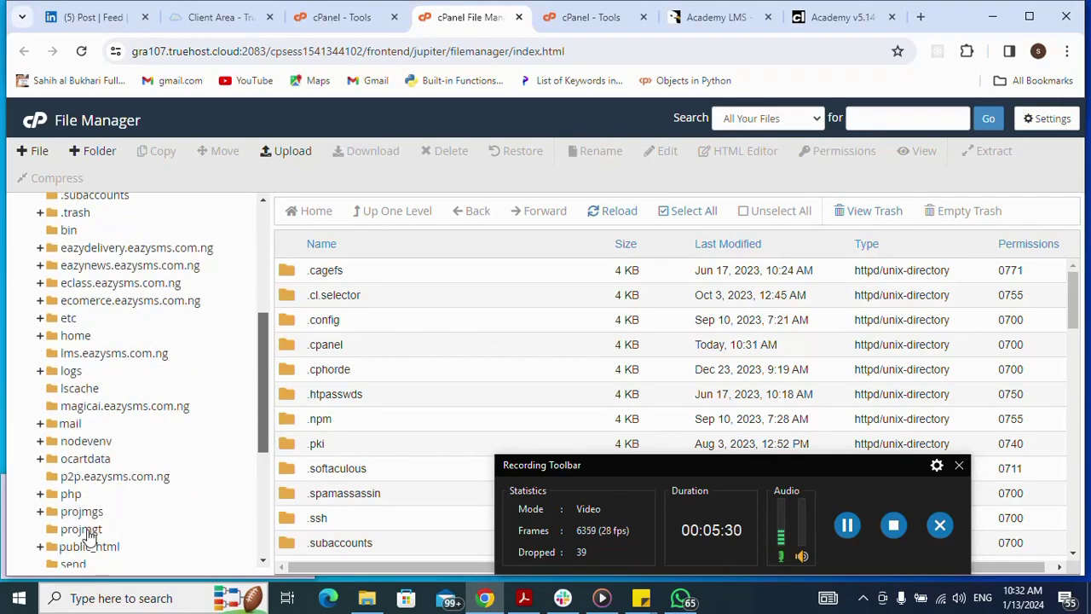
click(81, 530)
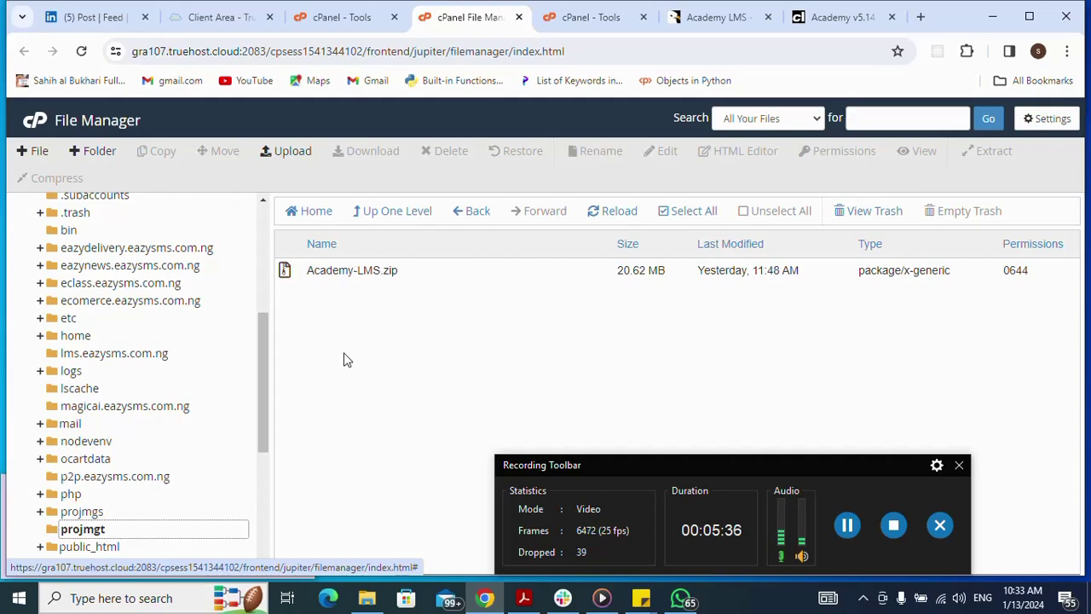
click(367, 599)
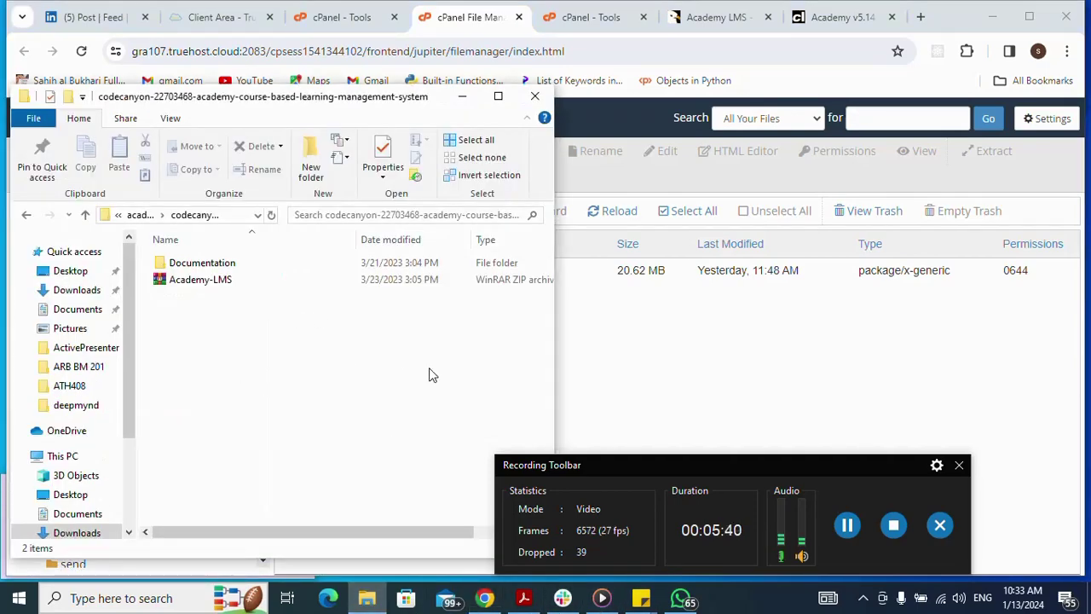
click(669, 383)
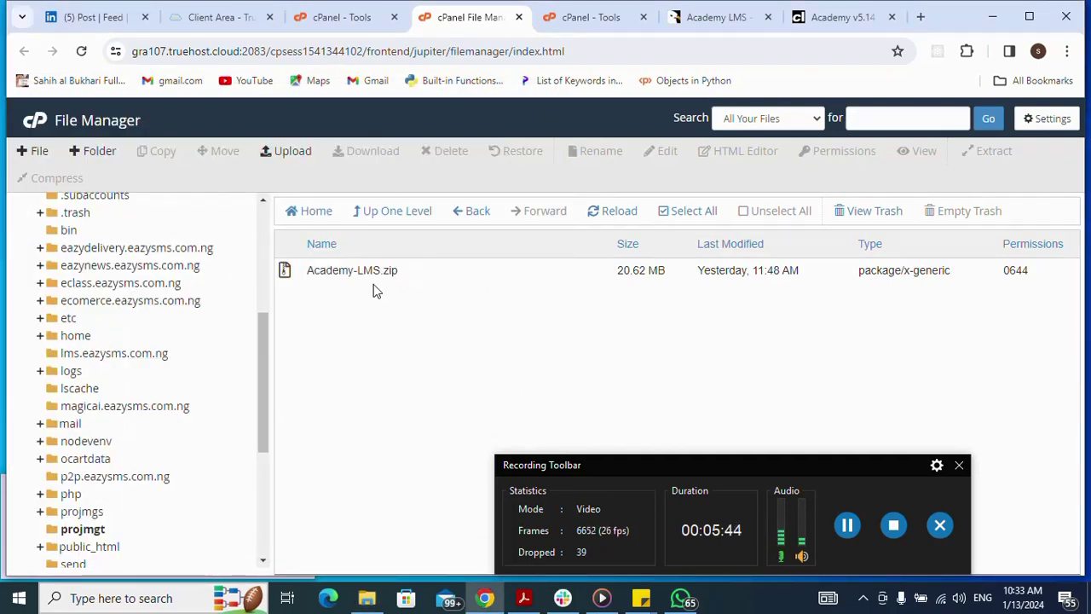
click(291, 152)
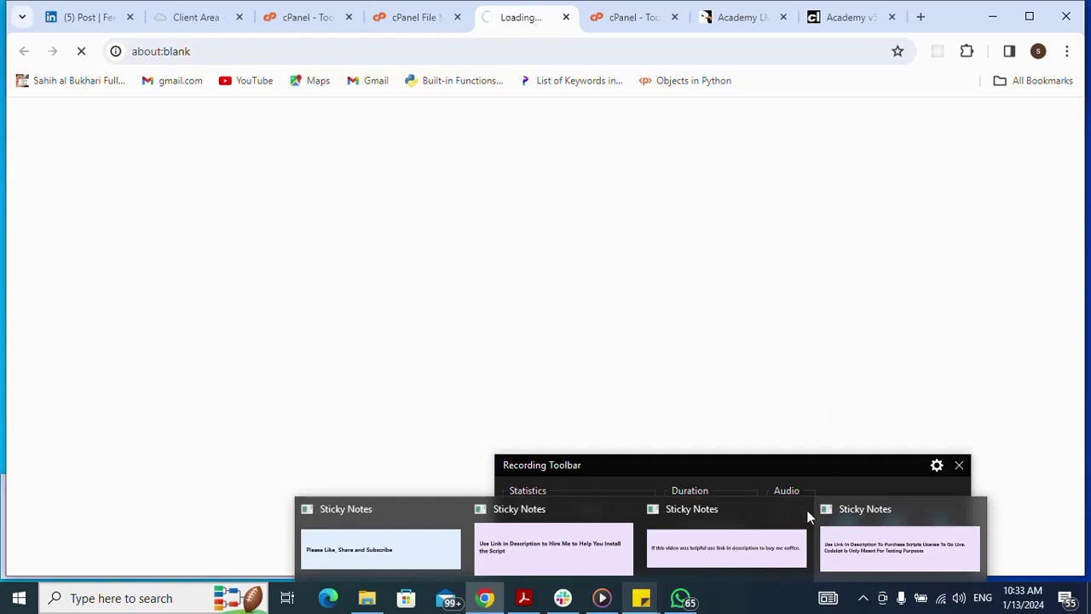
click(727, 555)
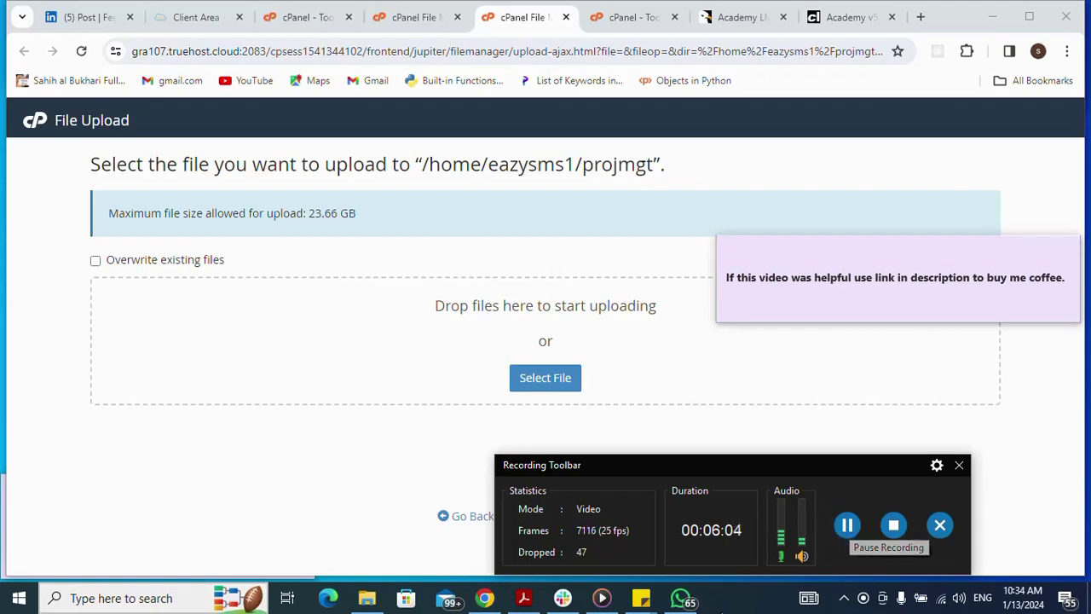
mouse_move(636, 597)
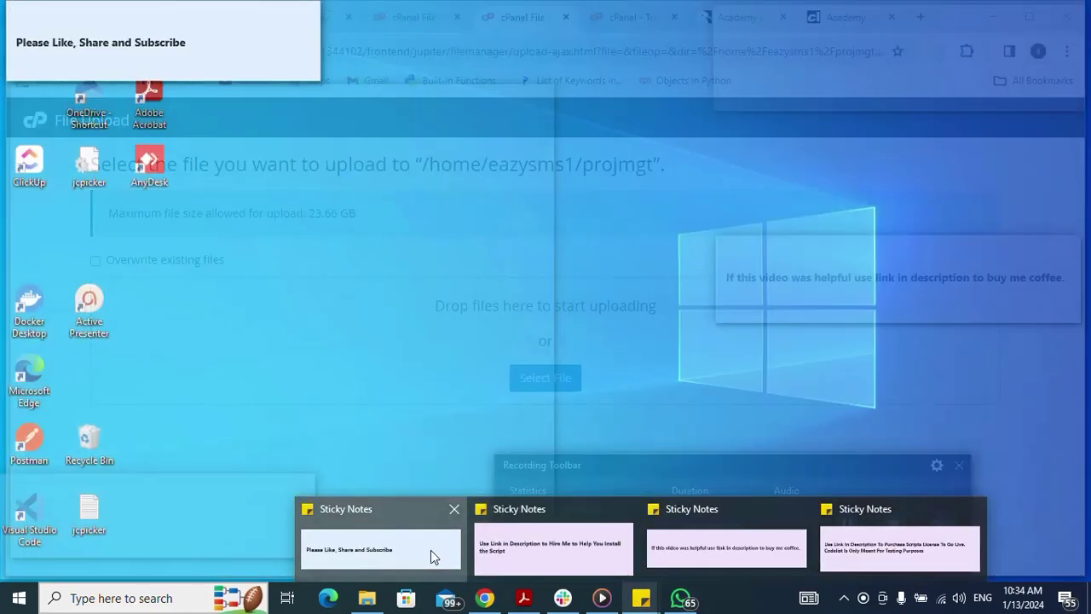
click(430, 550)
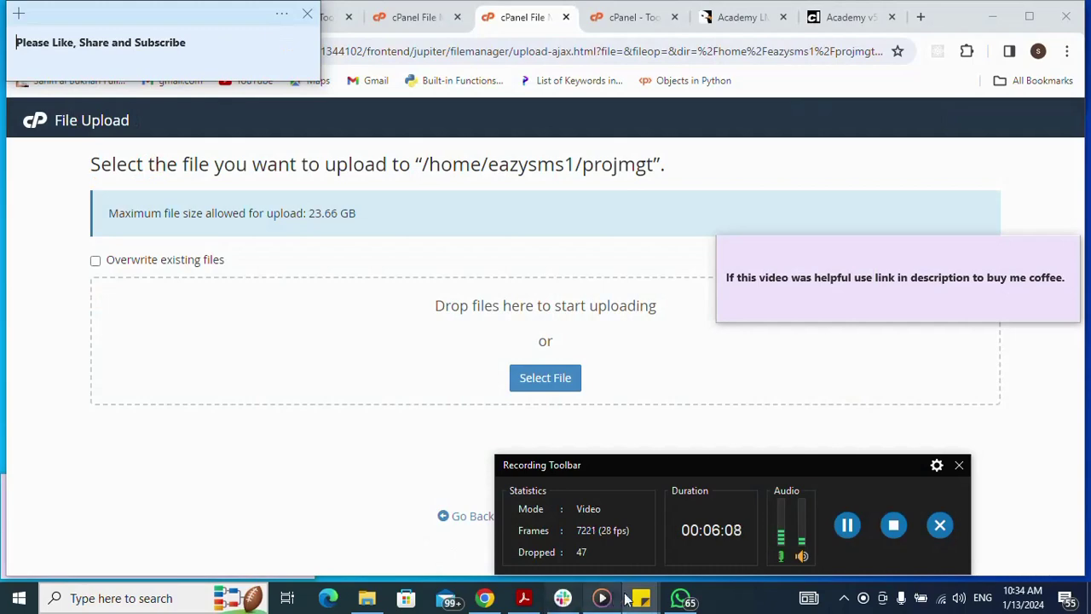
mouse_move(641, 597)
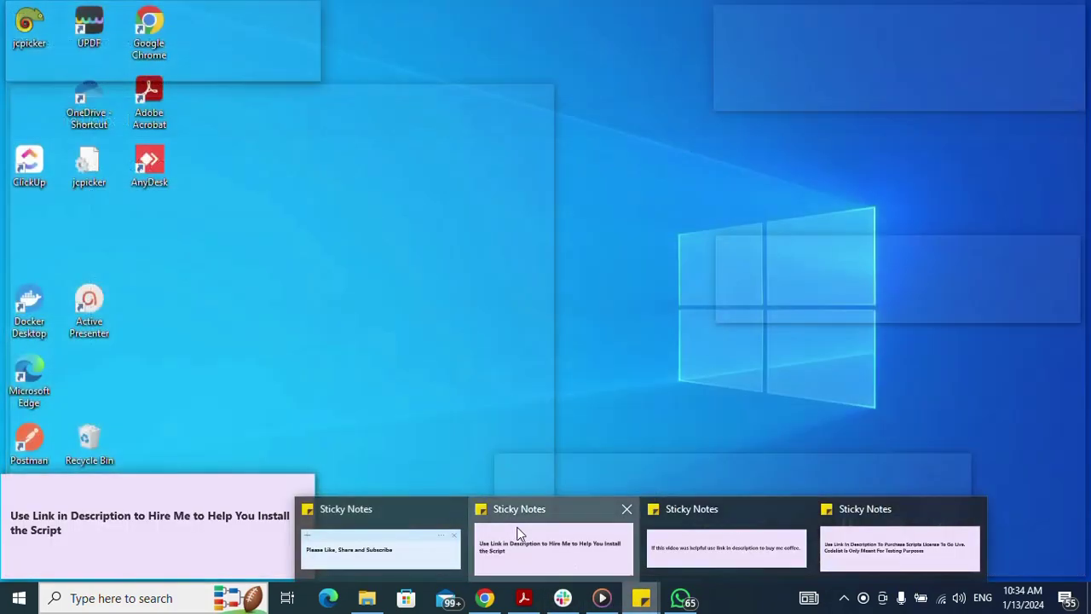
click(517, 534)
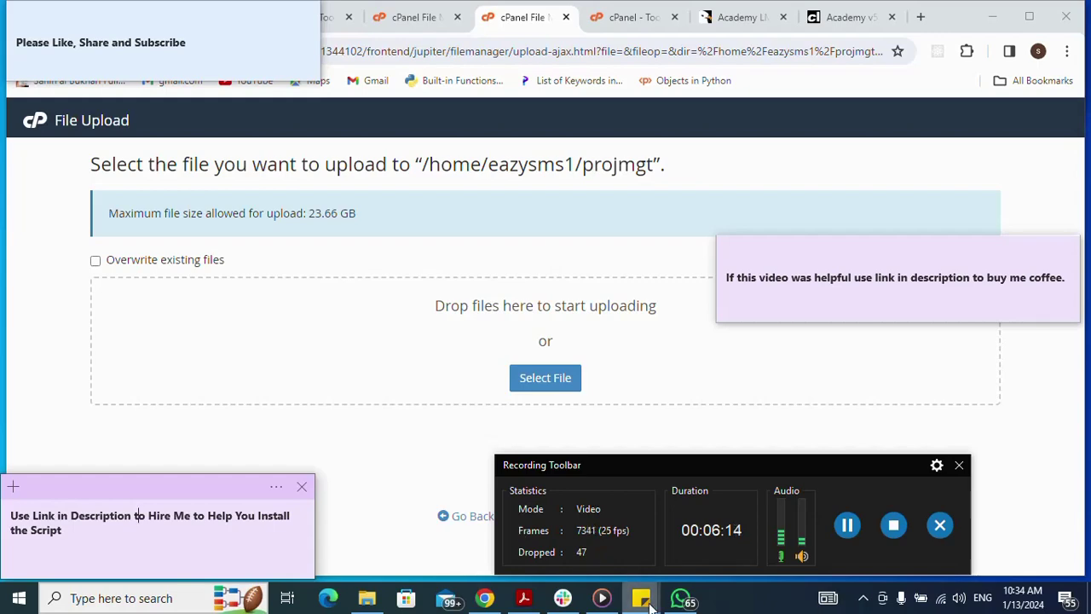
mouse_move(648, 602)
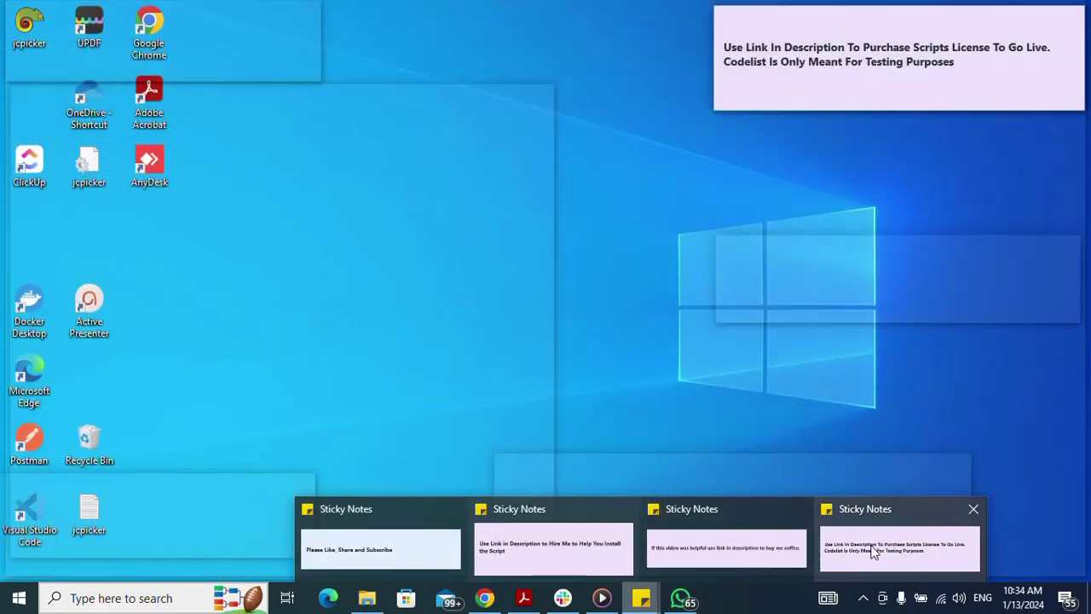
click(871, 550)
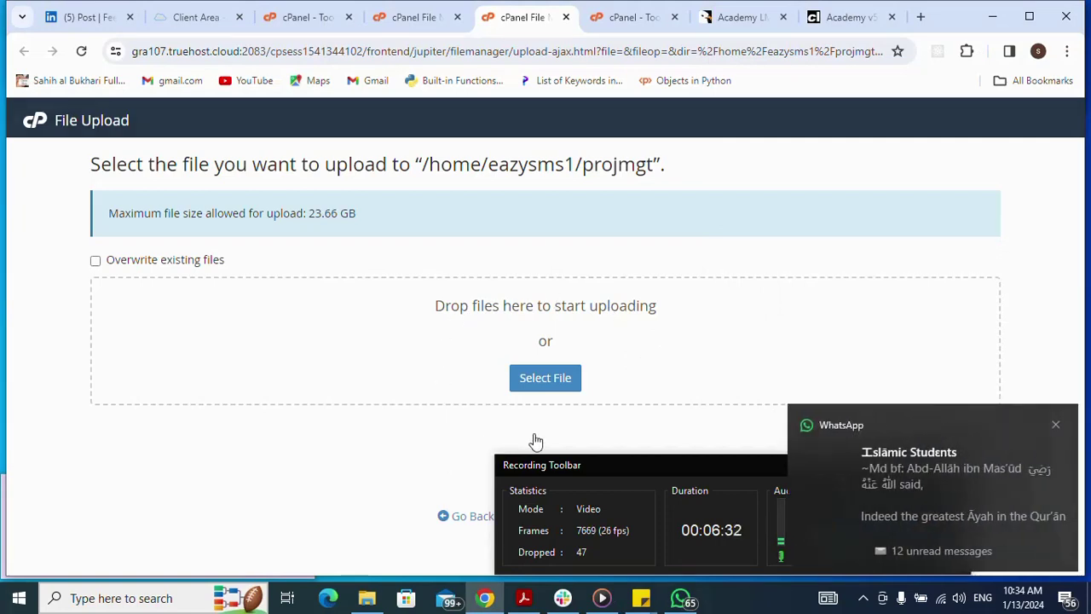
click(1056, 425)
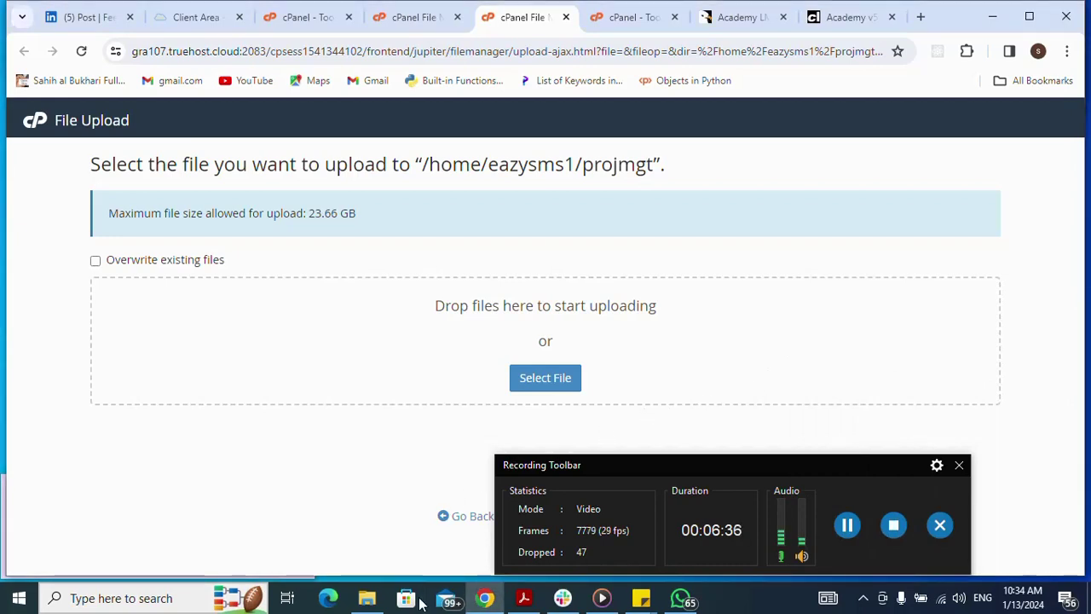
click(373, 602)
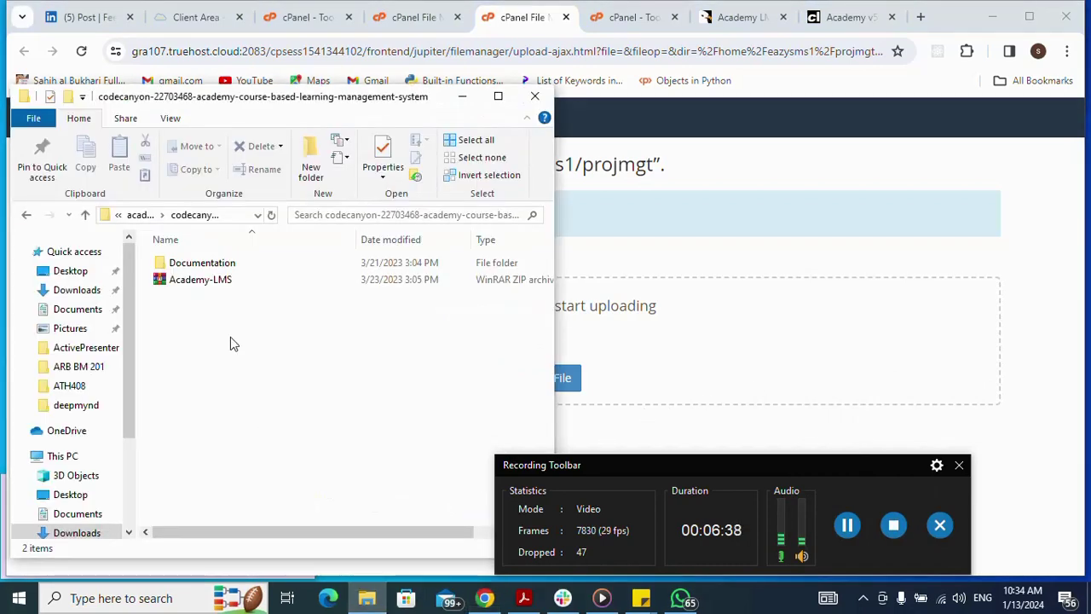
click(225, 287)
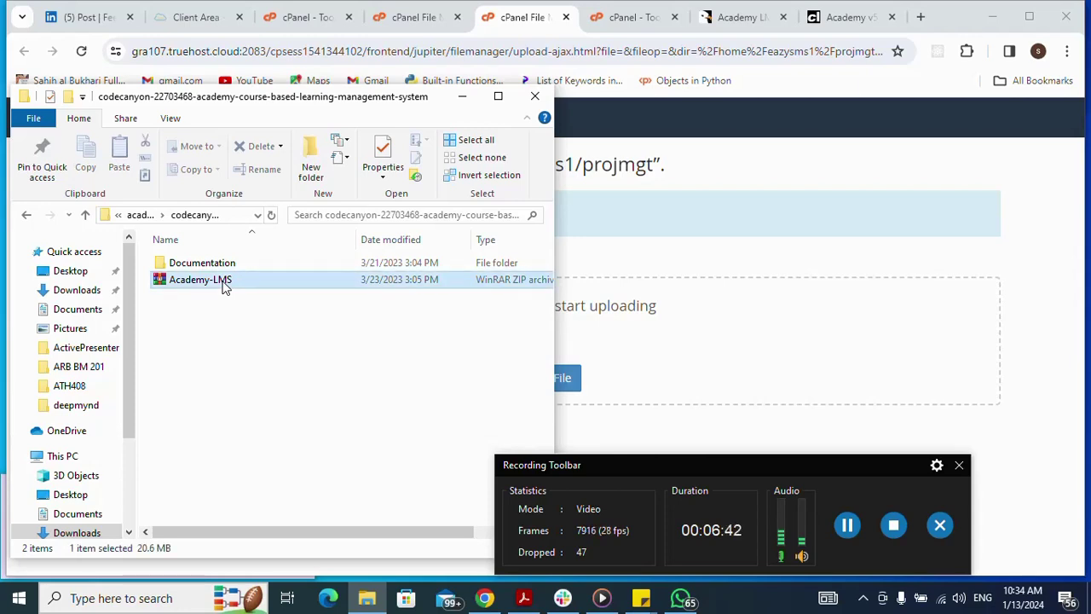
drag(224, 287, 381, 361)
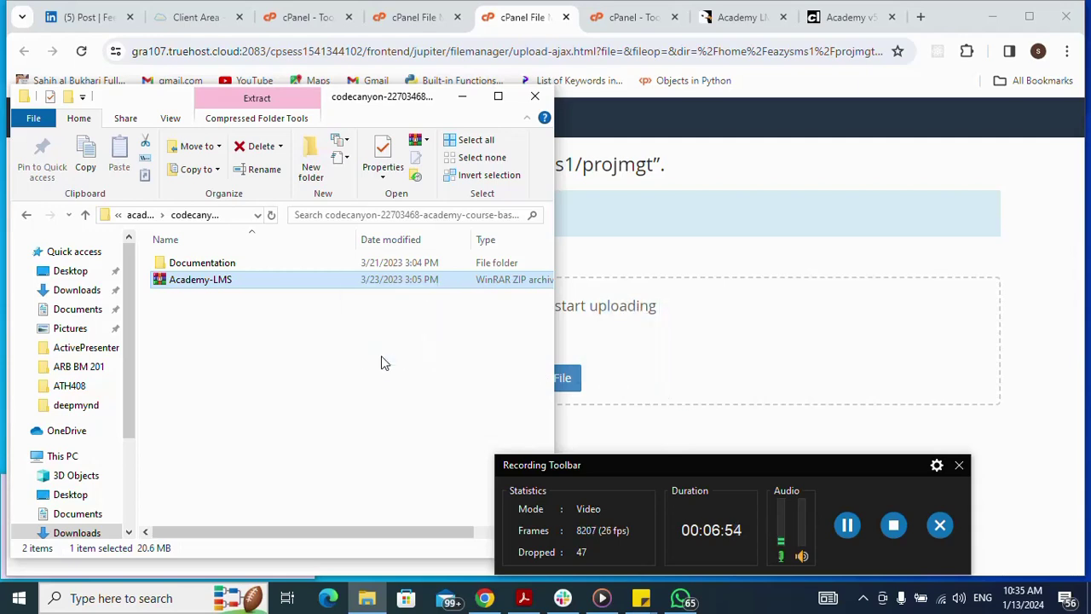
click(461, 99)
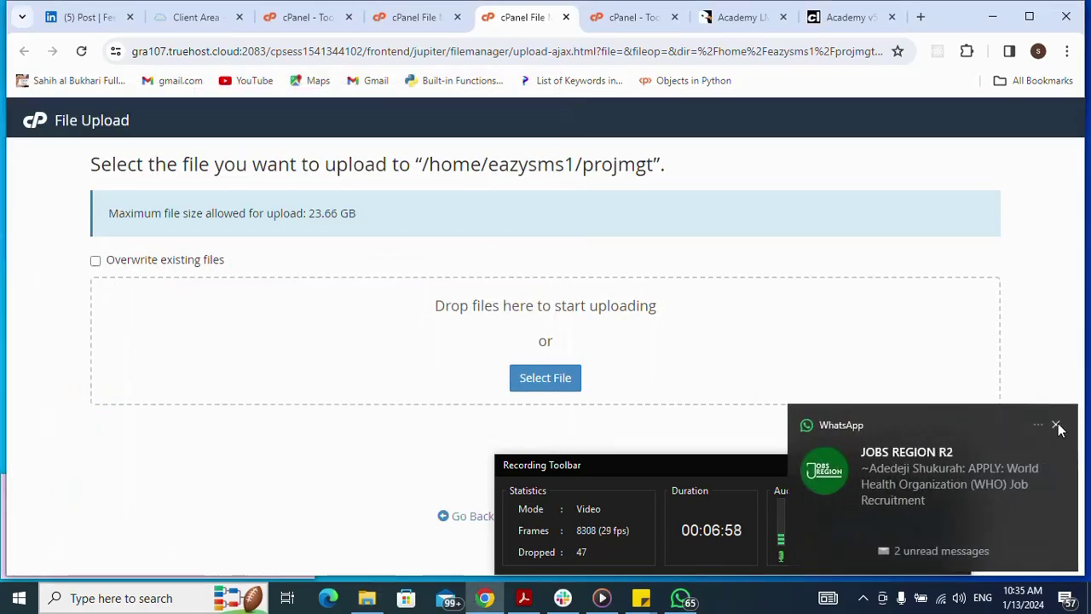
click(1055, 424)
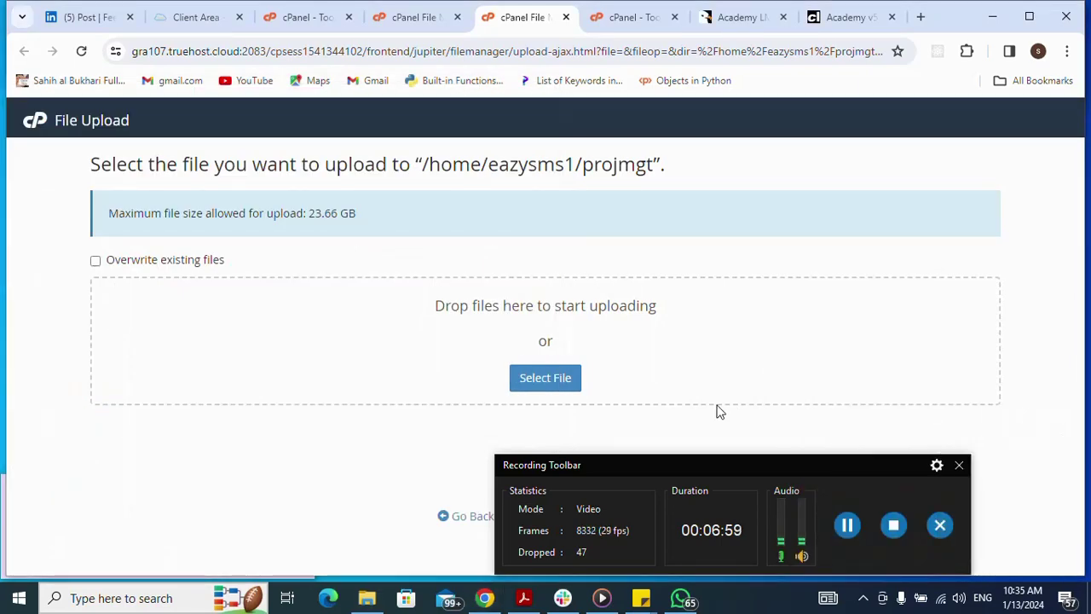
click(960, 467)
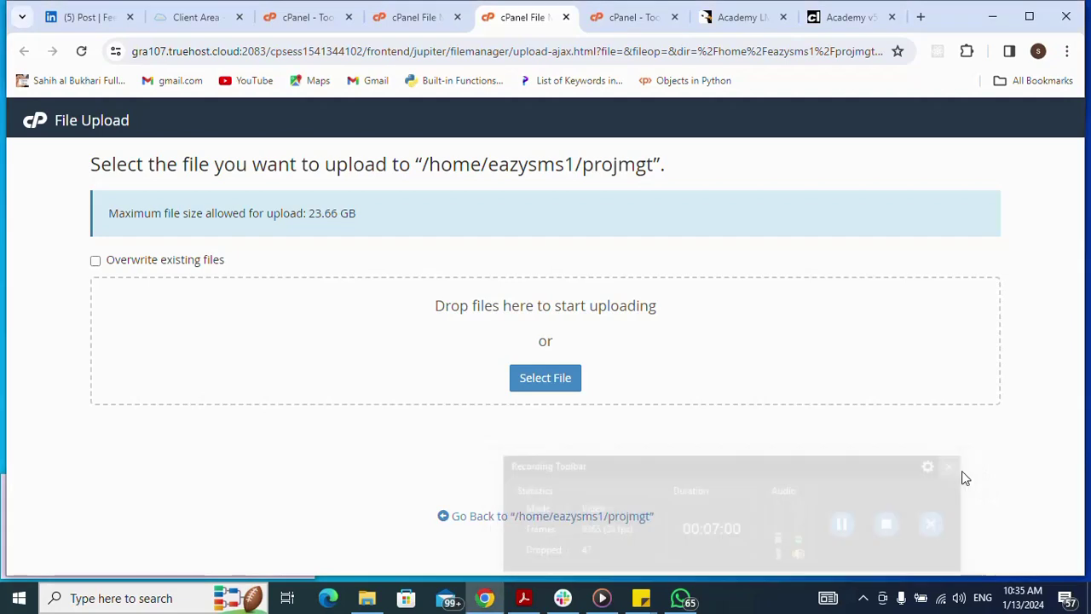
Back in projmgt, extract Academy-LMS.zip into /projmgt and close the extraction report.
click(478, 518)
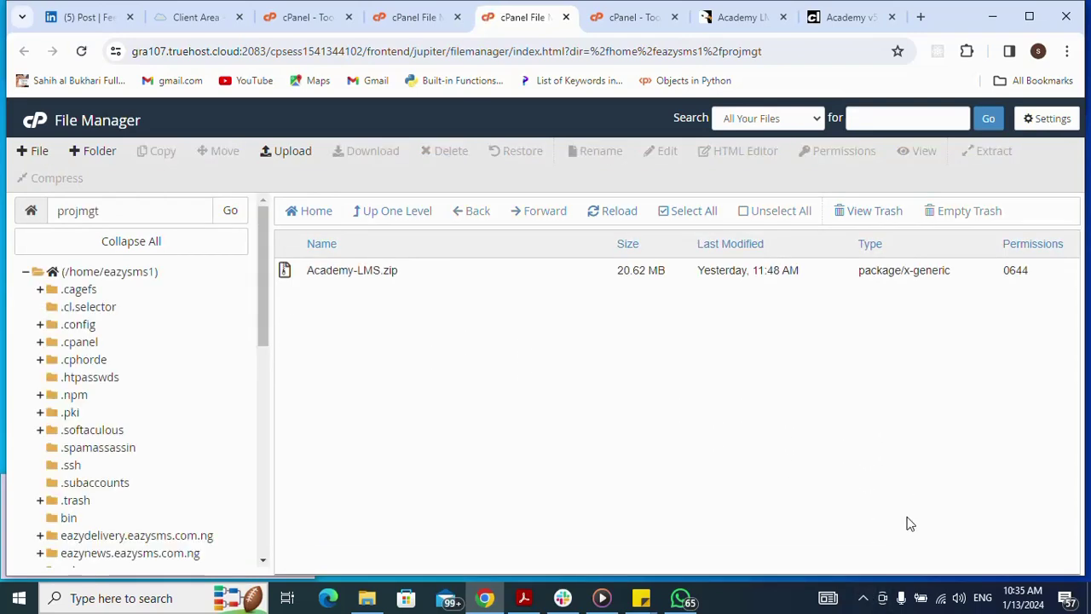
right_click(286, 273)
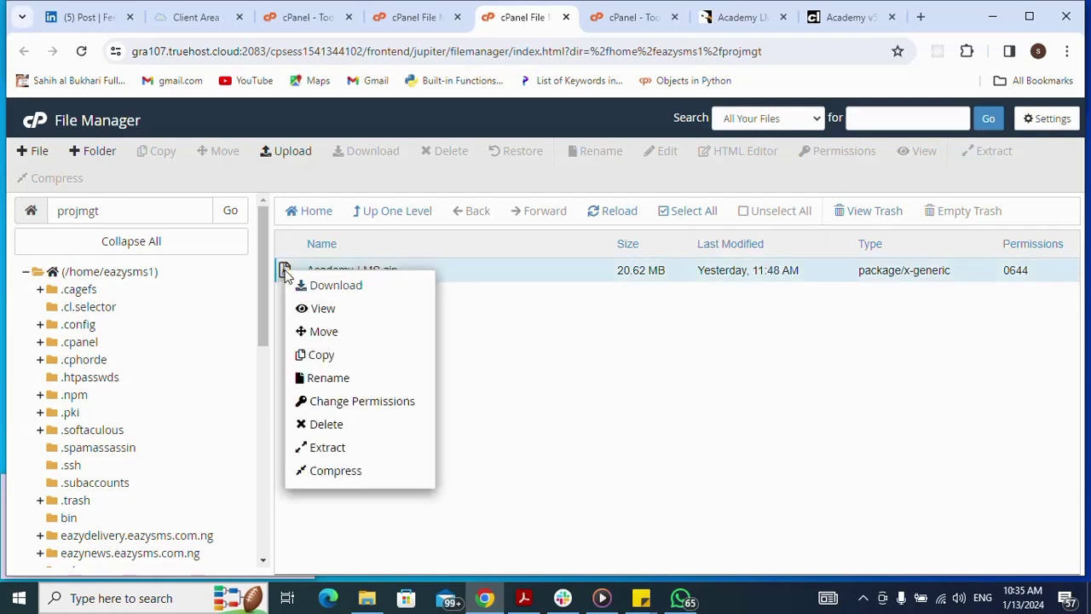
click(328, 452)
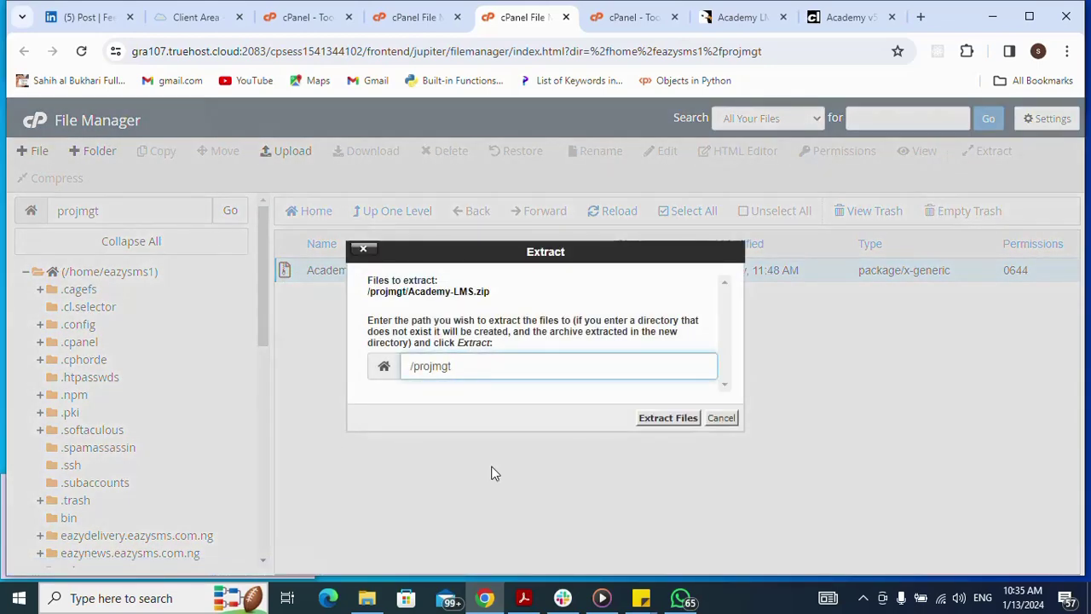
click(663, 423)
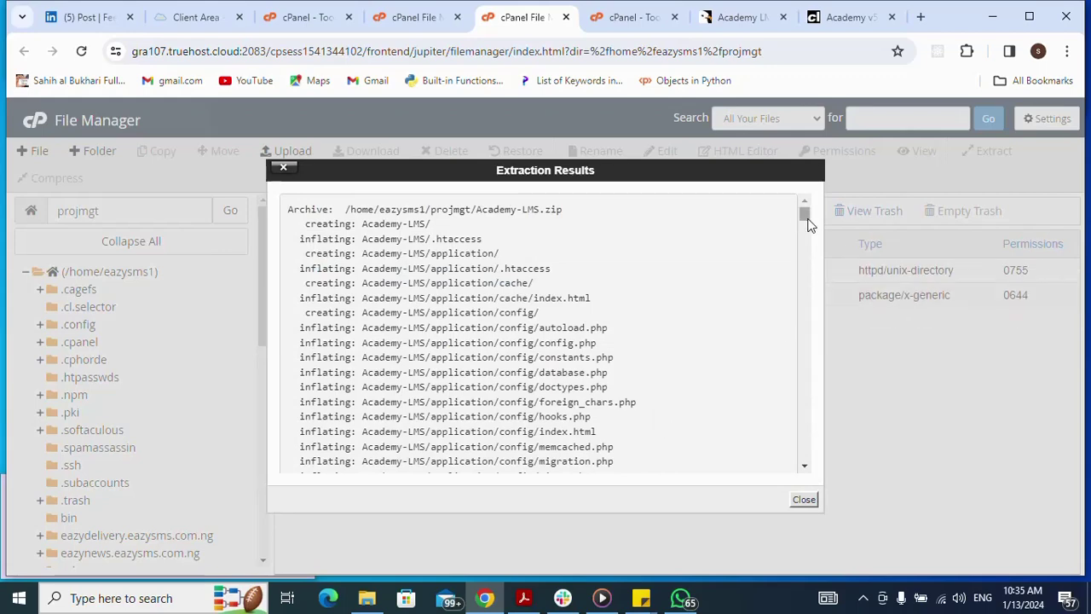
drag(810, 223, 813, 462)
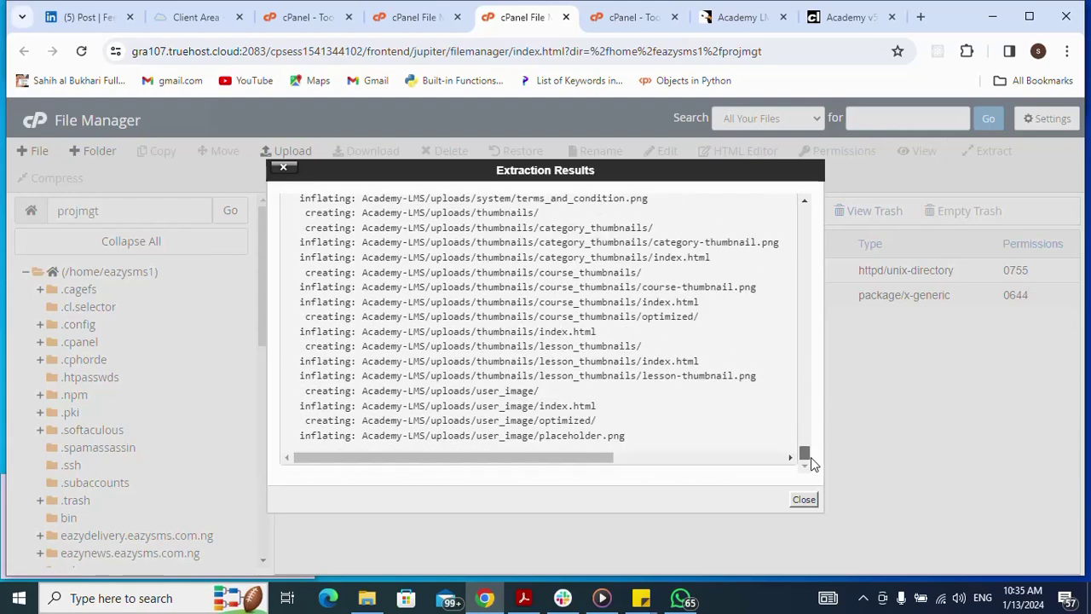
click(806, 501)
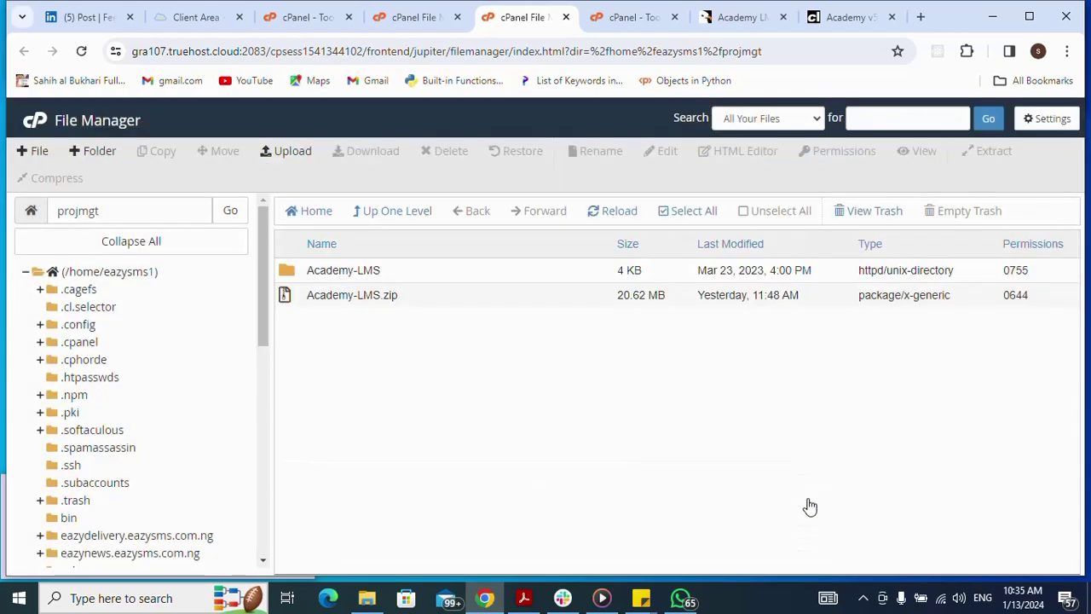
Select all items inside the Academy-LMS folder and move them up into /projmgt.
double_click(287, 271)
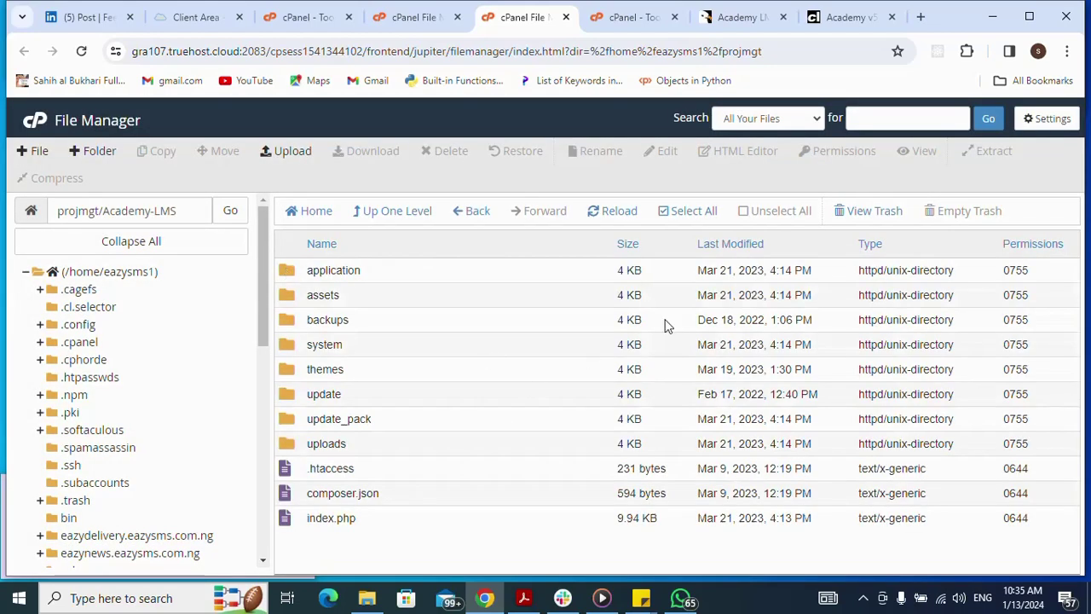
click(678, 215)
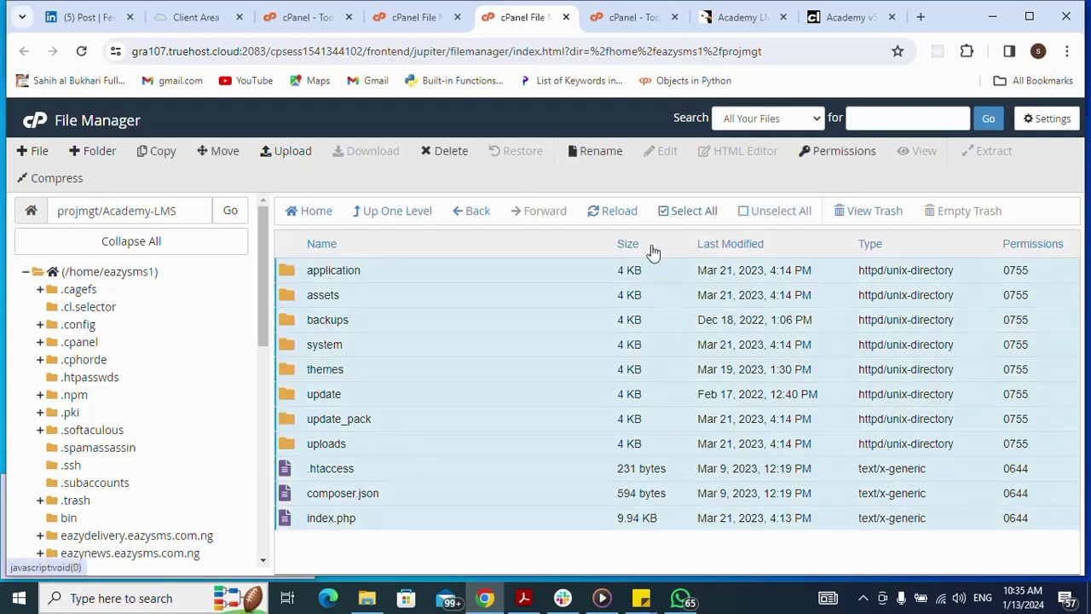
right_click(553, 340)
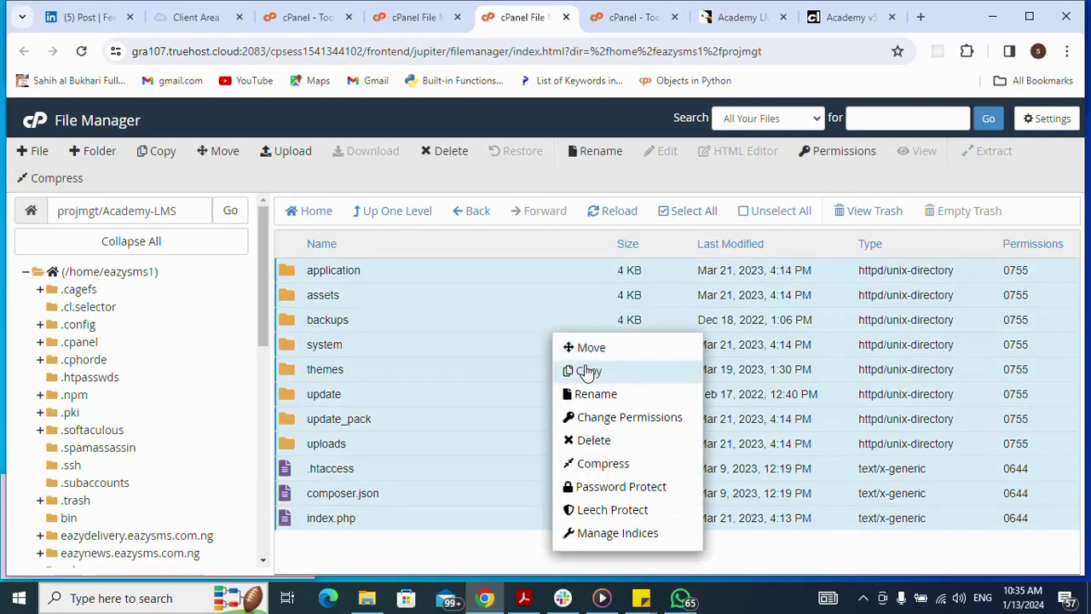
click(586, 353)
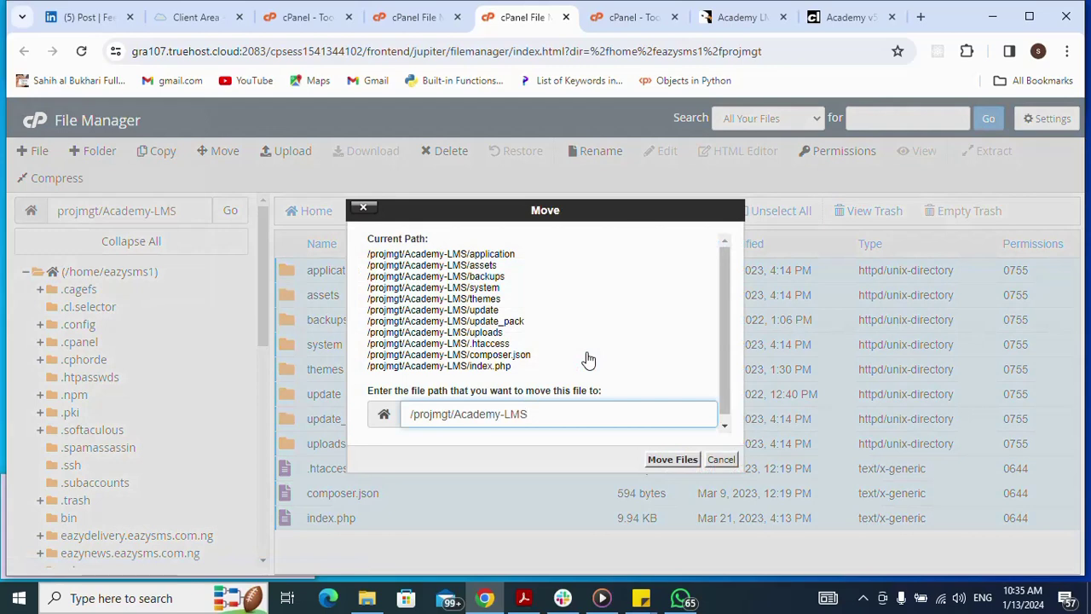
key(BackSpace)
key(BackSpace)
key(BackSpace)
key(BackSpace)
key(BackSpace)
key(BackSpace)
key(BackSpace)
key(BackSpace)
key(BackSpace)
key(BackSpace)
key(BackSpace)
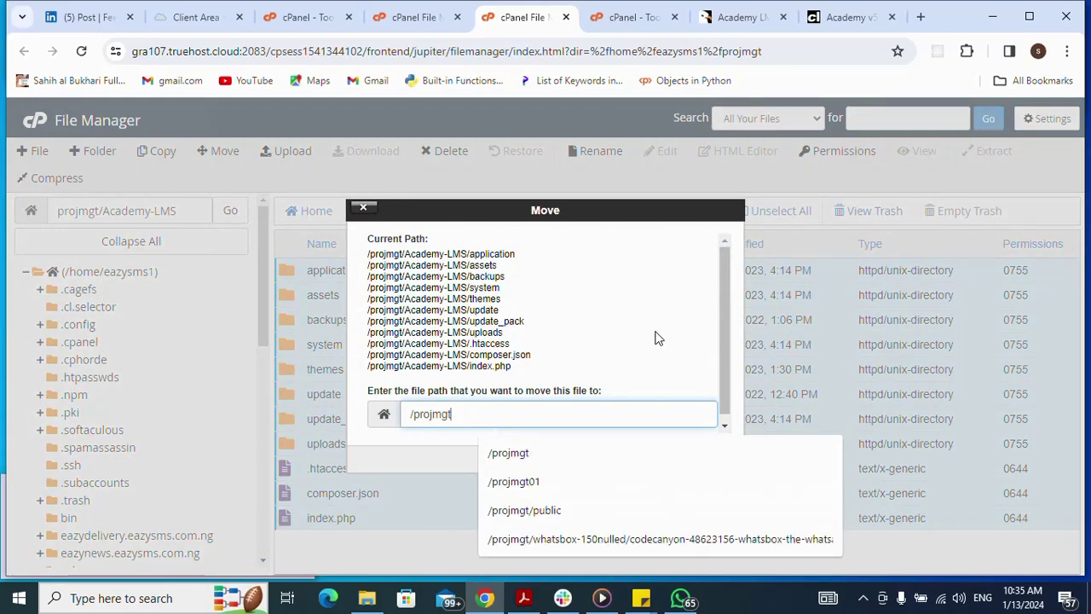
click(658, 339)
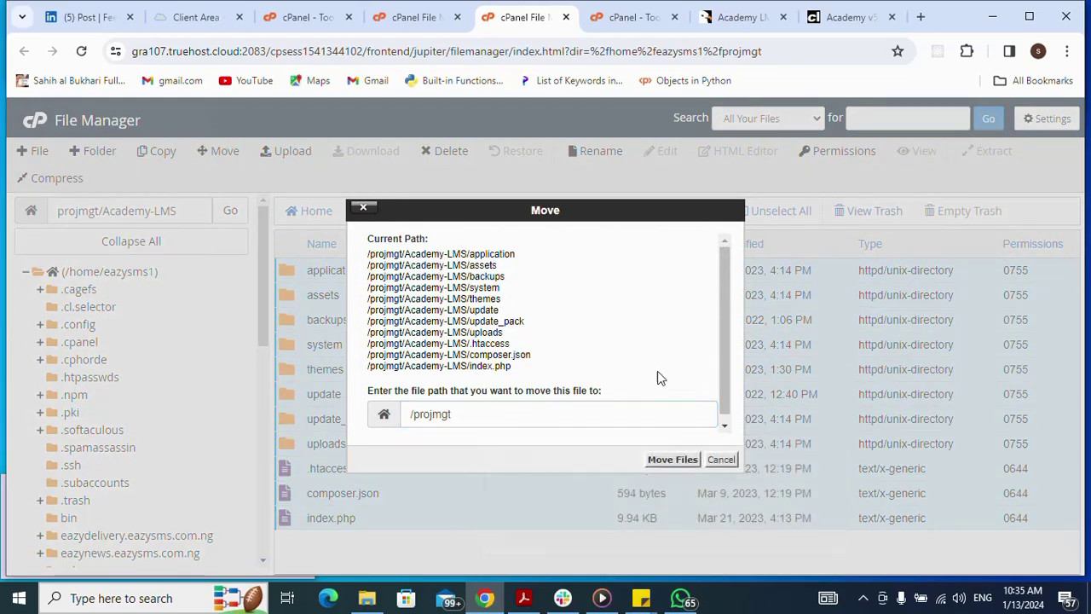
click(676, 454)
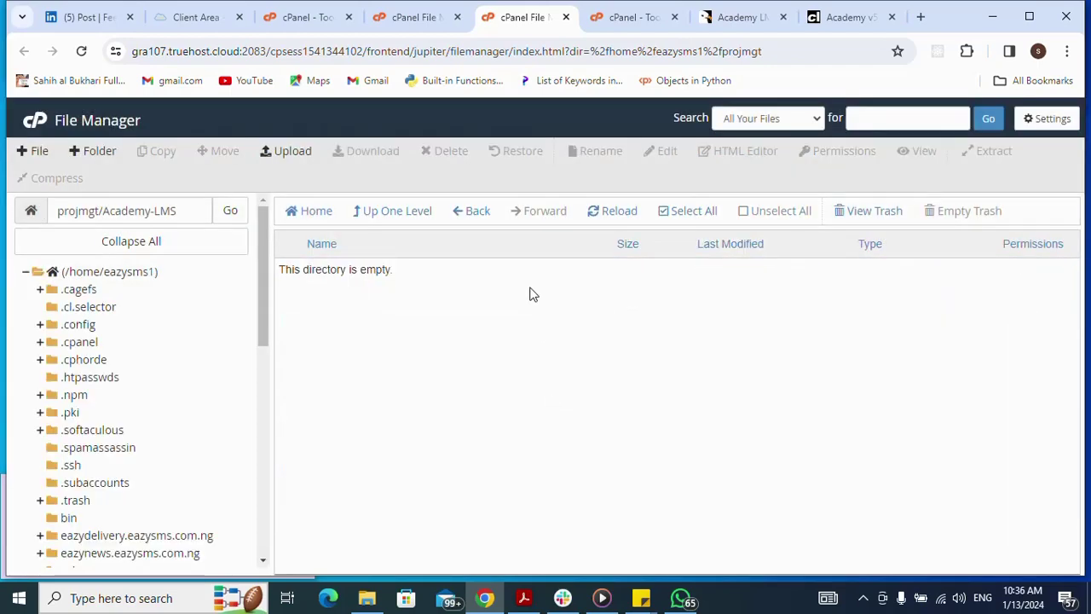
click(401, 212)
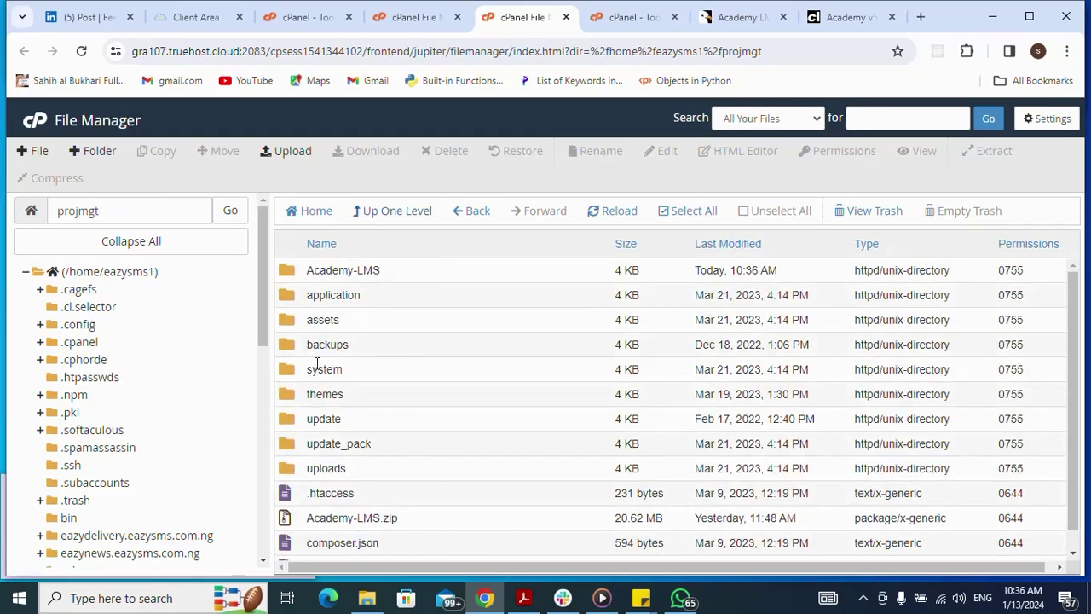
Delete the empty Academy-LMS folder permanently, skipping the trash.
click(288, 272)
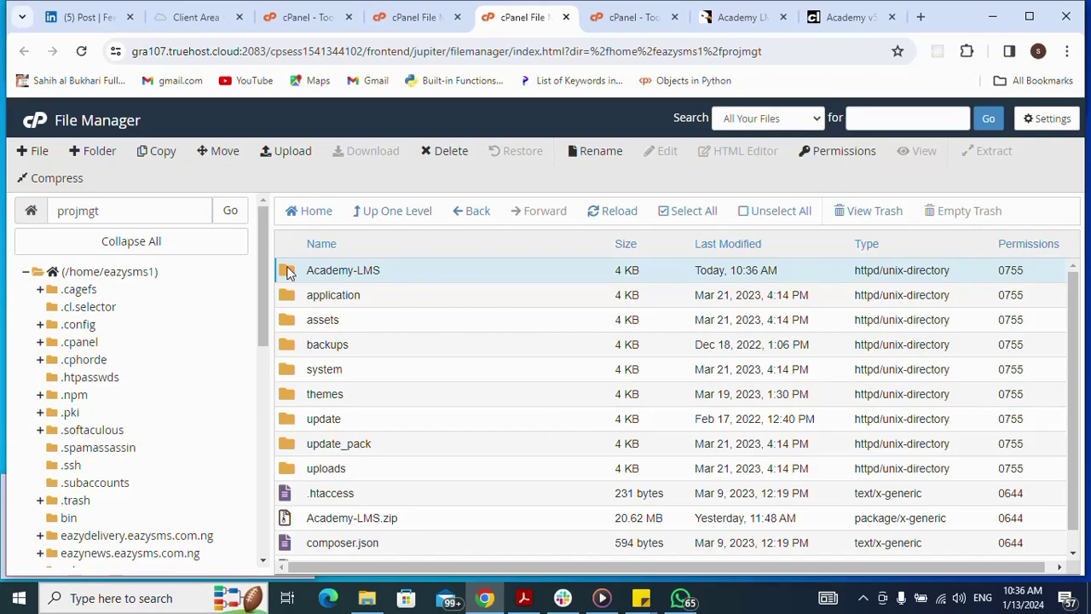
click(451, 150)
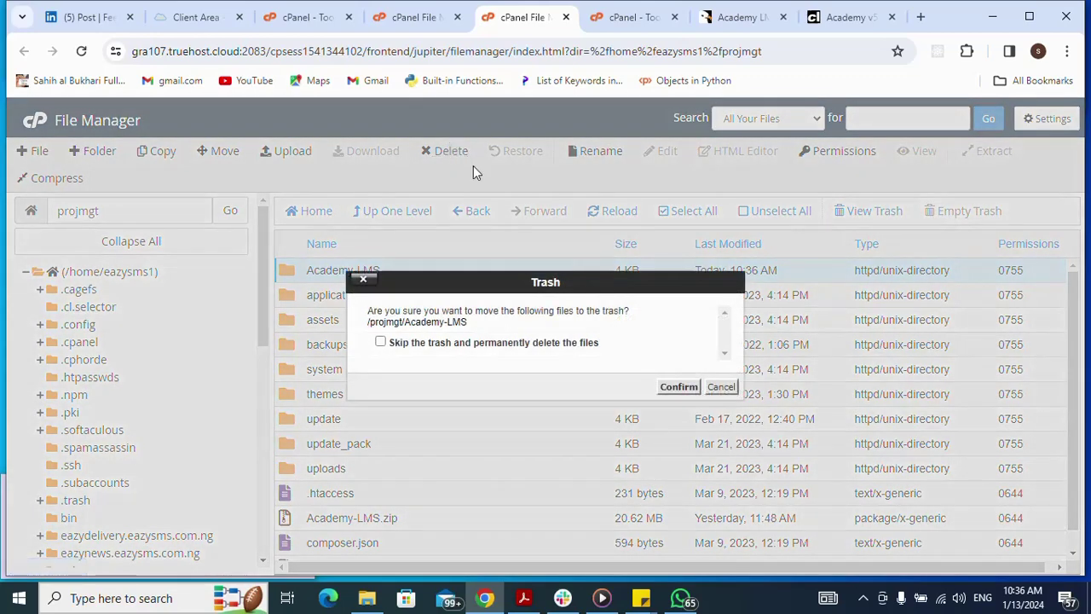
click(532, 342)
click(682, 388)
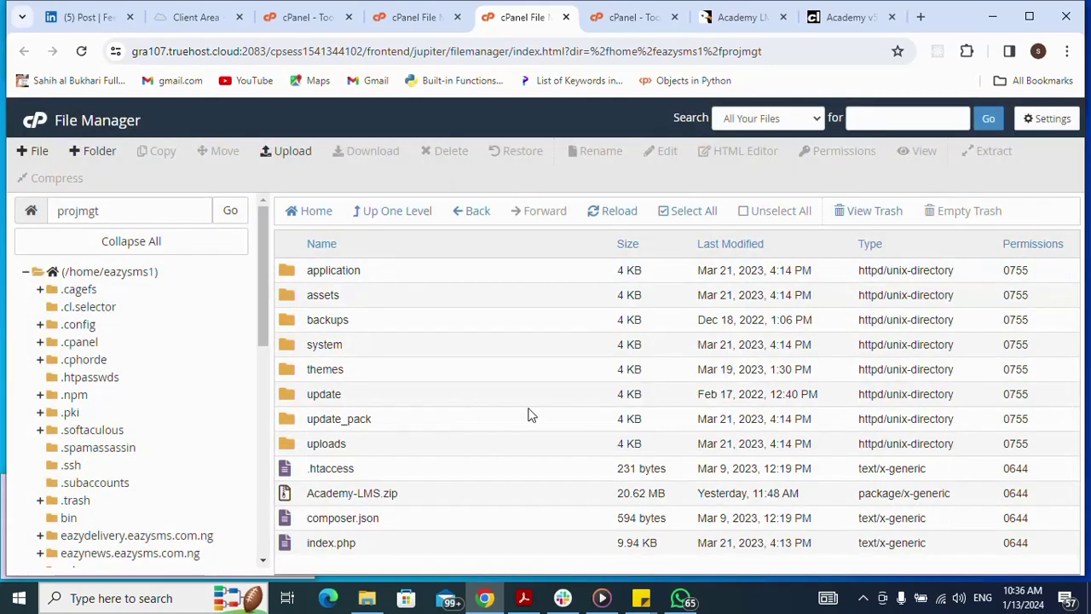
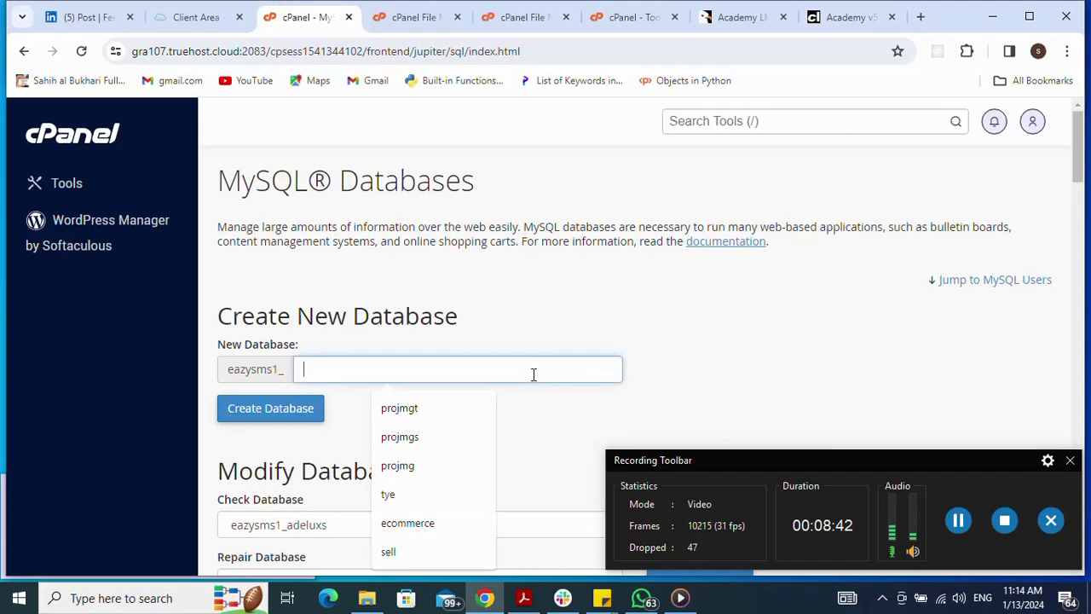
Create a new MySQL database named projmgt.
text(projmgt)
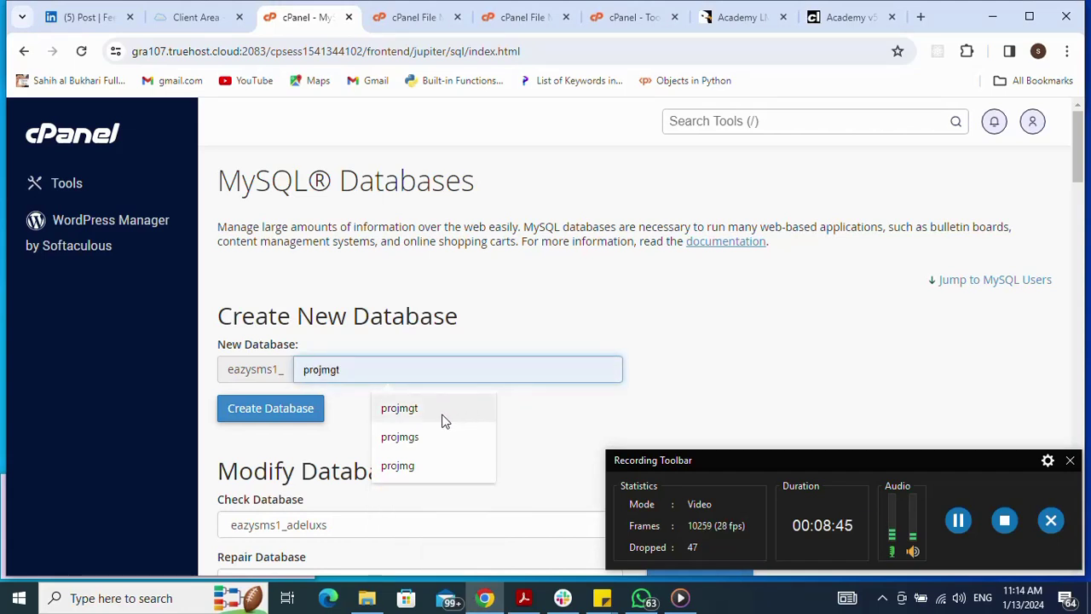
click(441, 418)
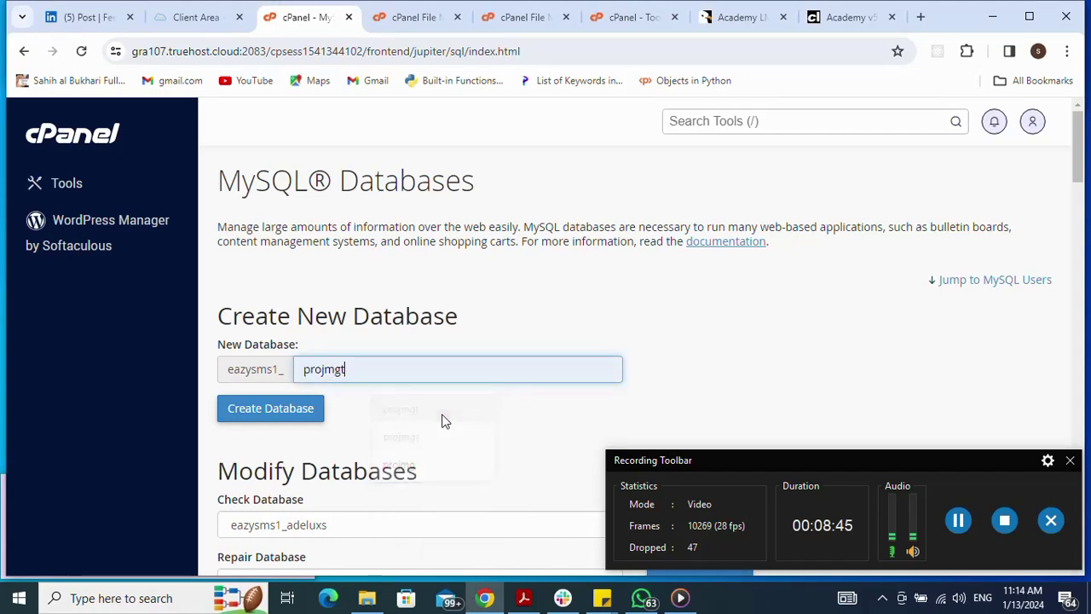
click(278, 411)
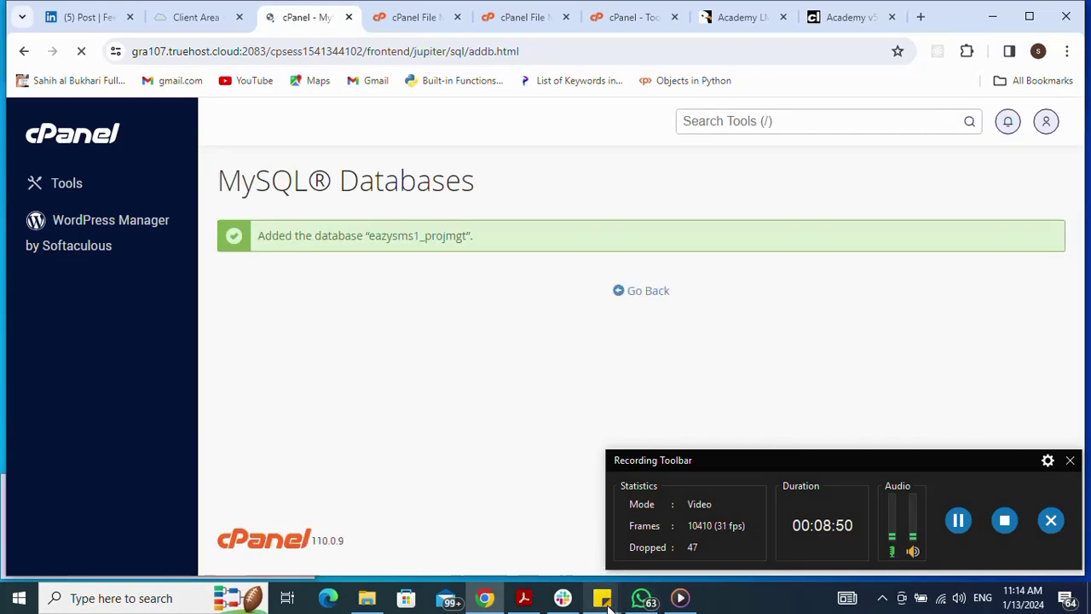
mouse_move(602, 597)
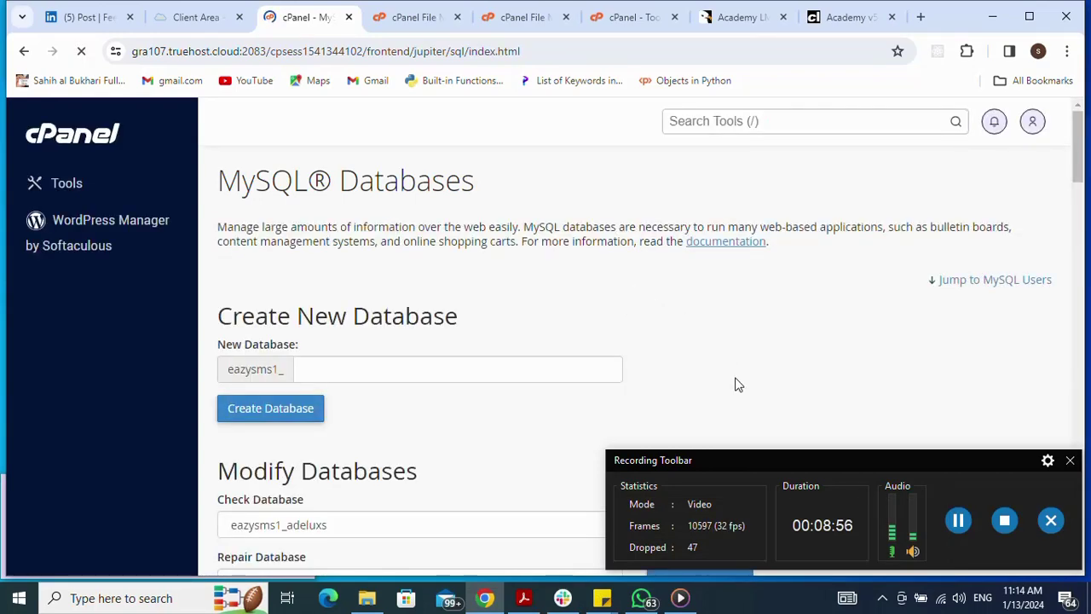
scroll(729, 367, down, 5)
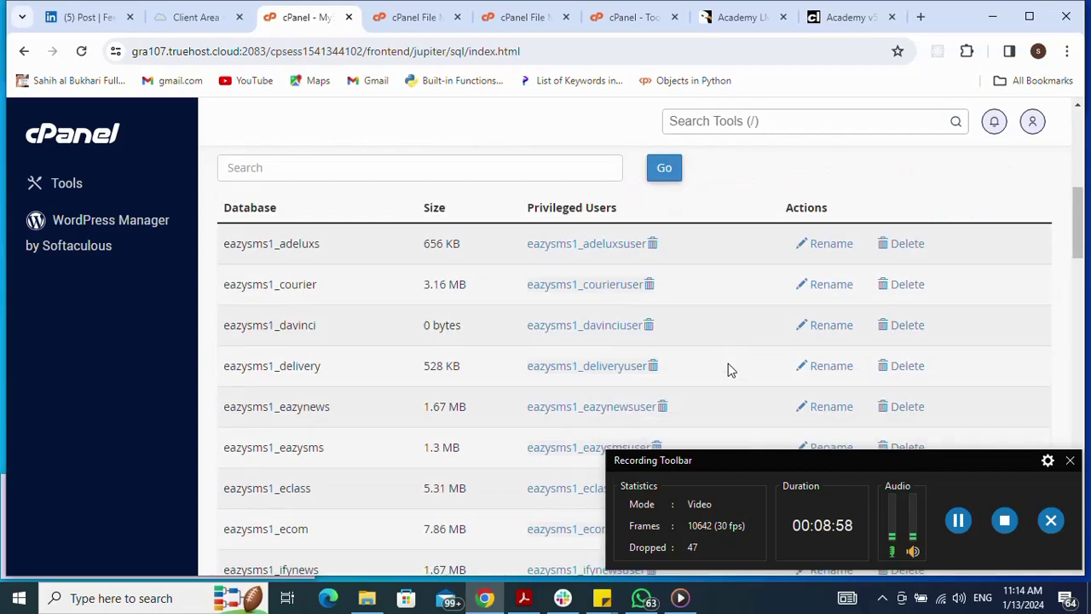
scroll(728, 367, down, 10)
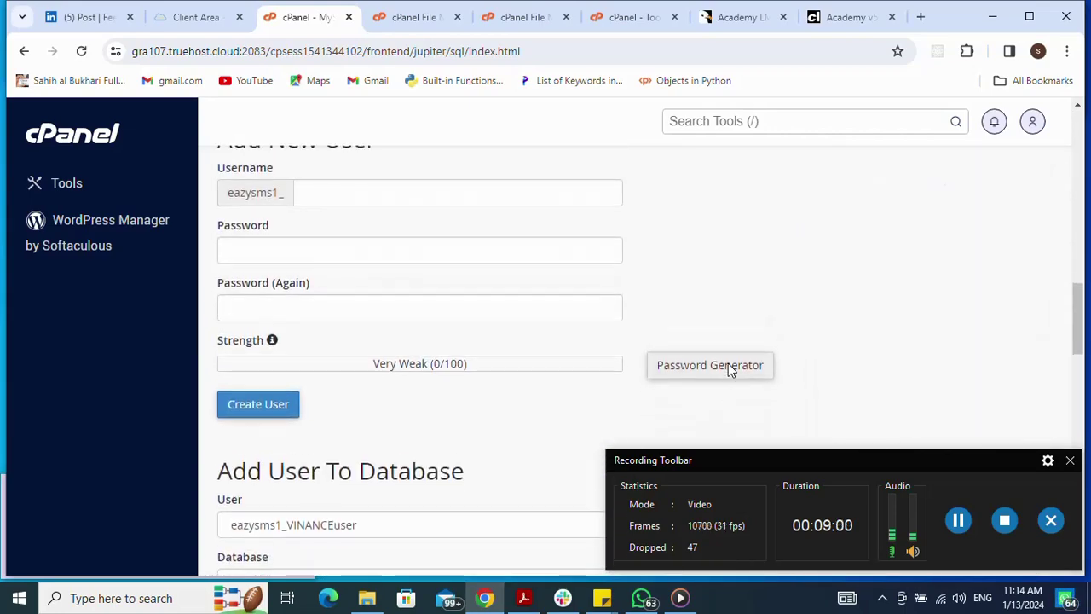
scroll(728, 367, up, 2)
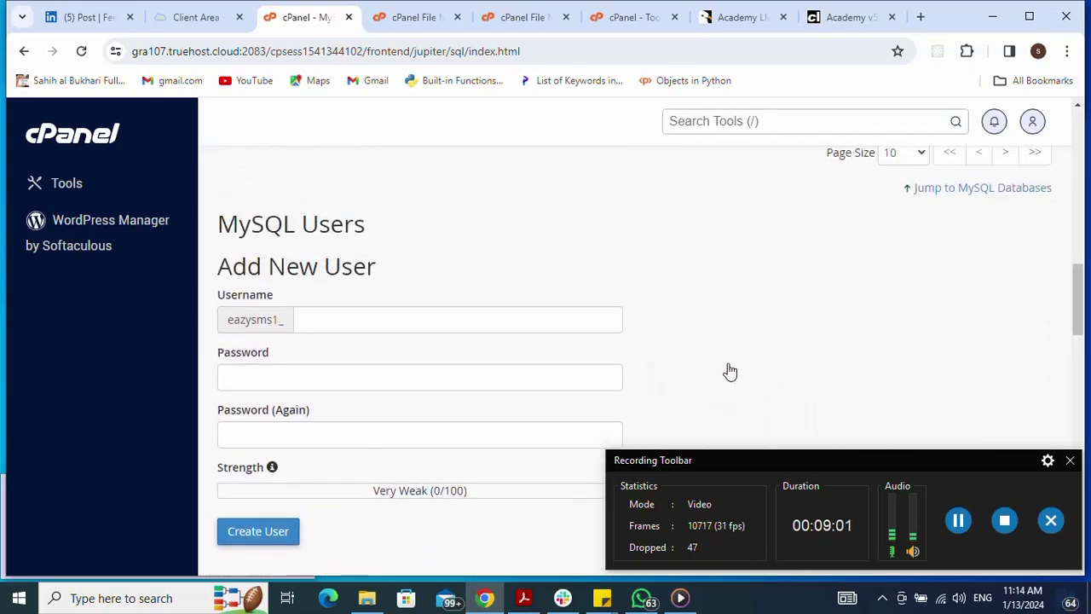
Create MySQL user projmgtuser with a very strong password and return to MySQL Databases.
click(455, 330)
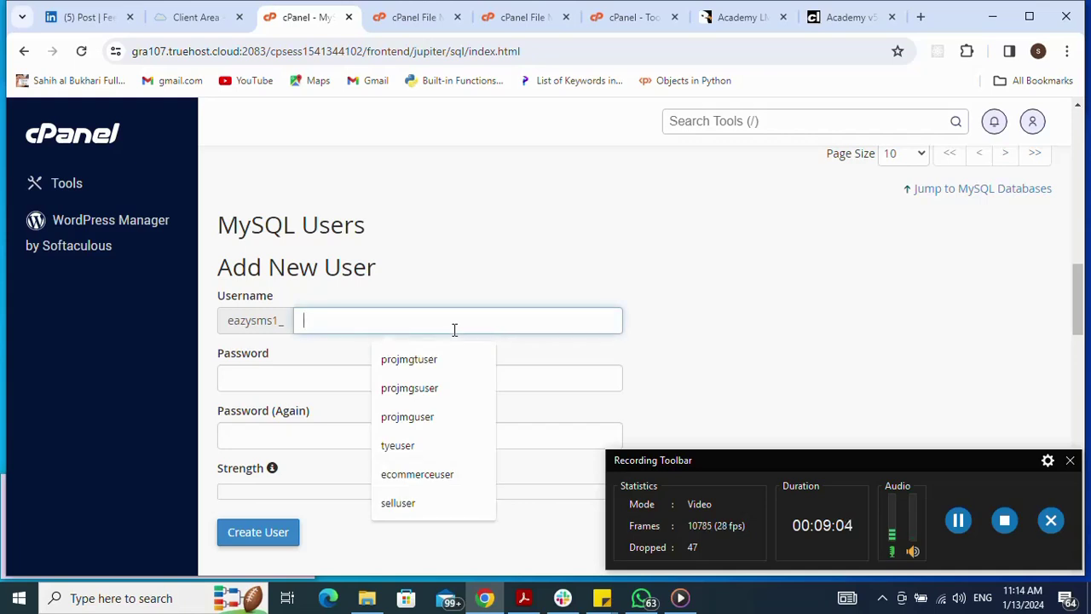
click(434, 359)
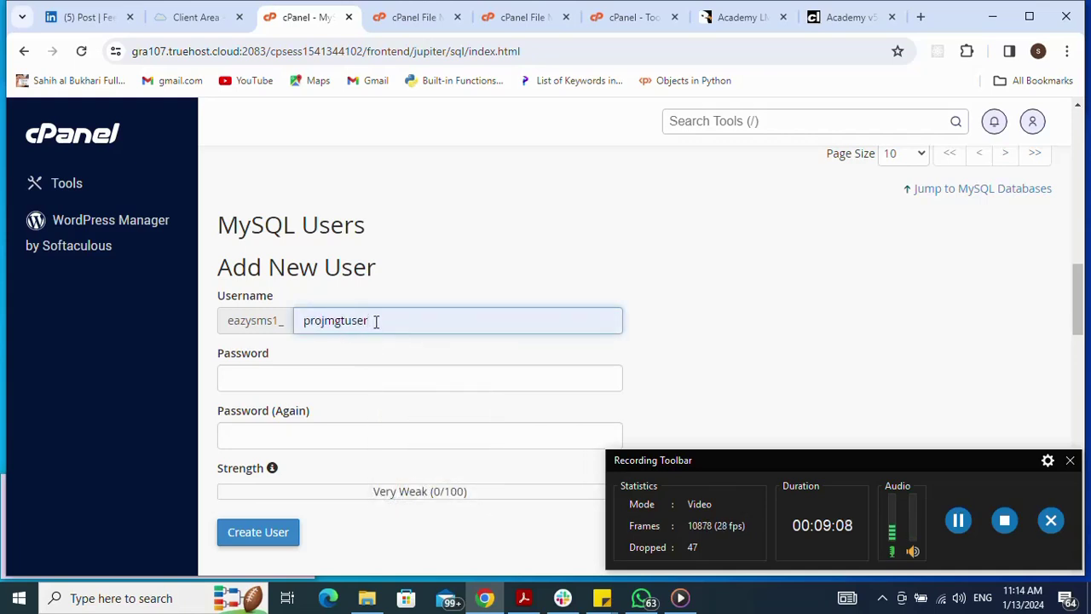
drag(376, 320, 304, 320)
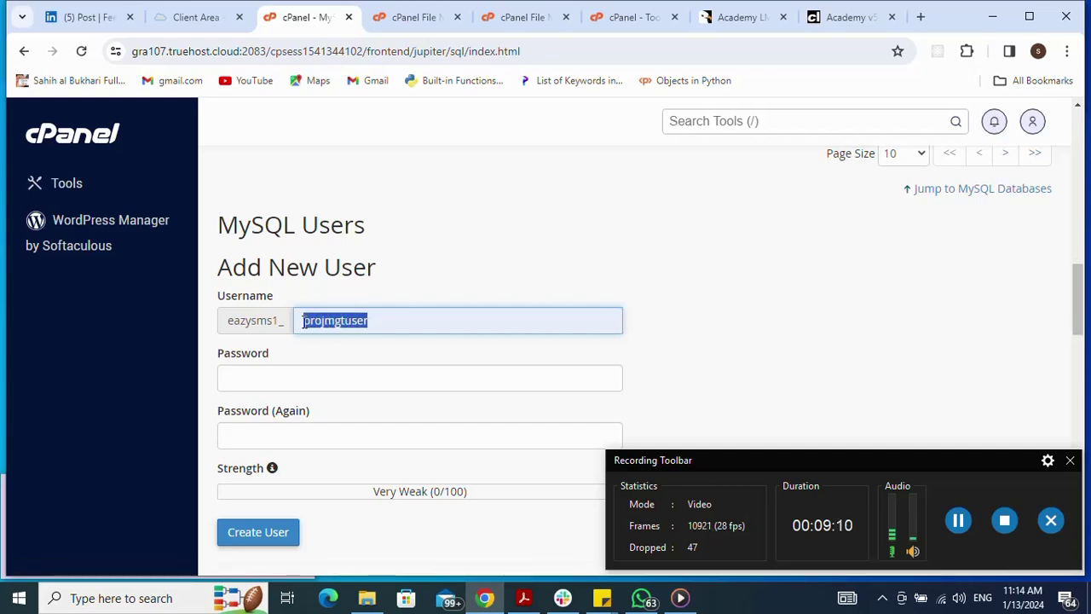
click(282, 378)
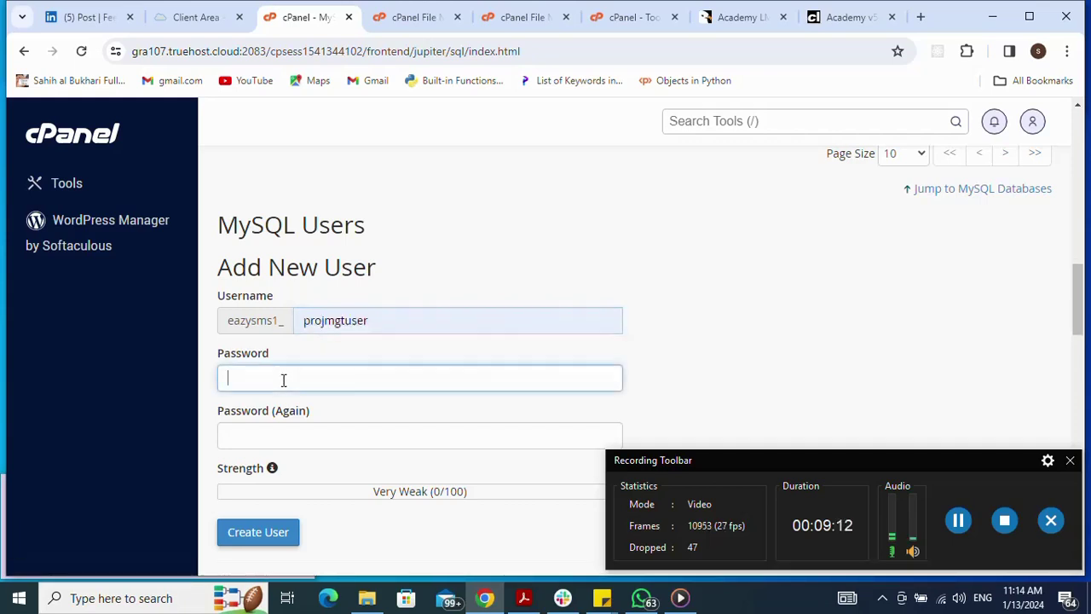
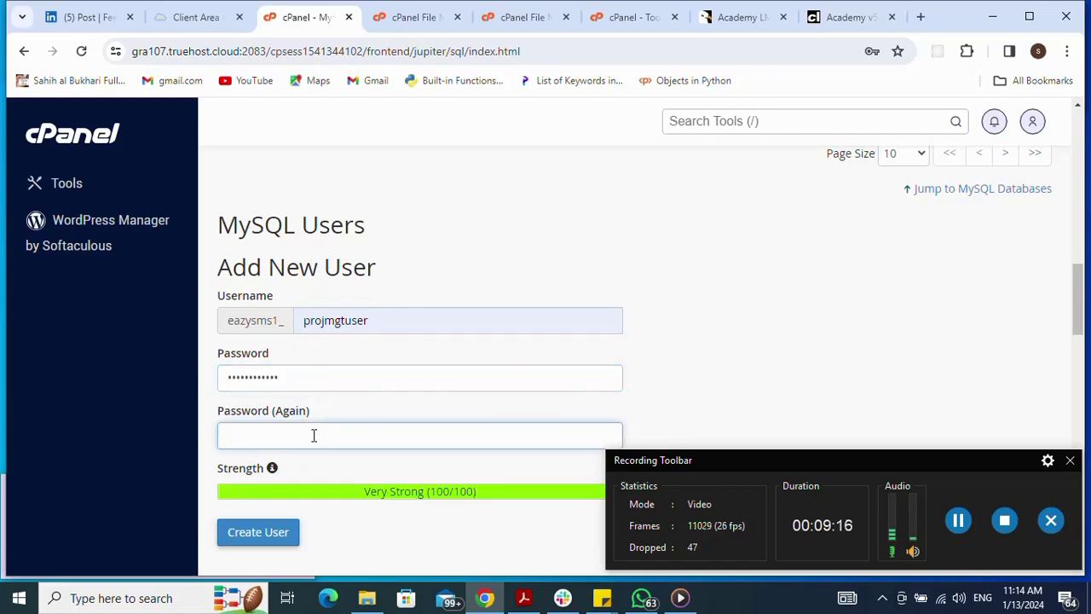
click(264, 533)
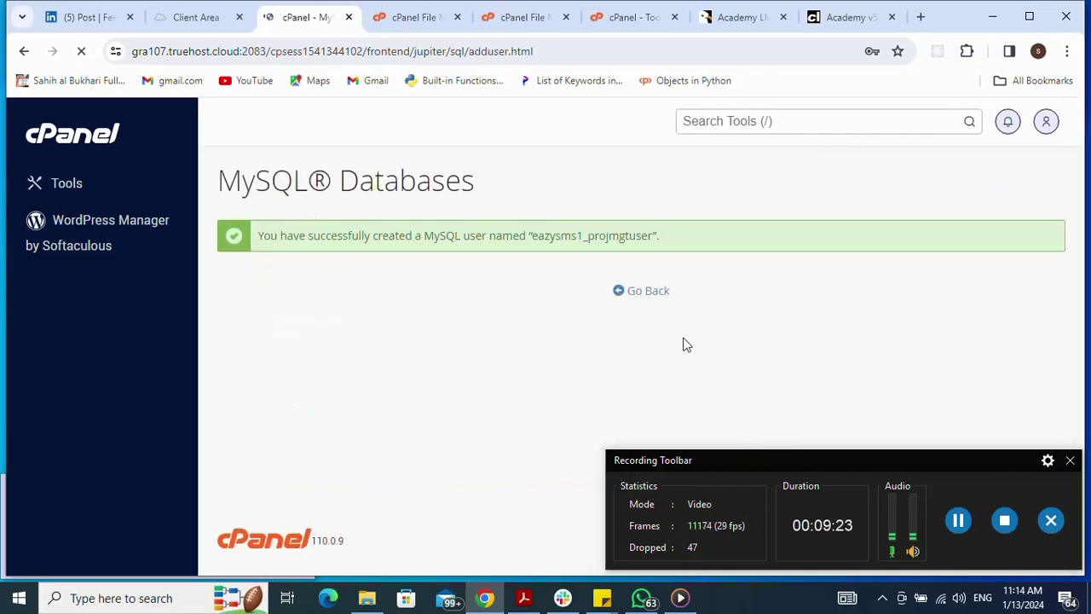
click(653, 295)
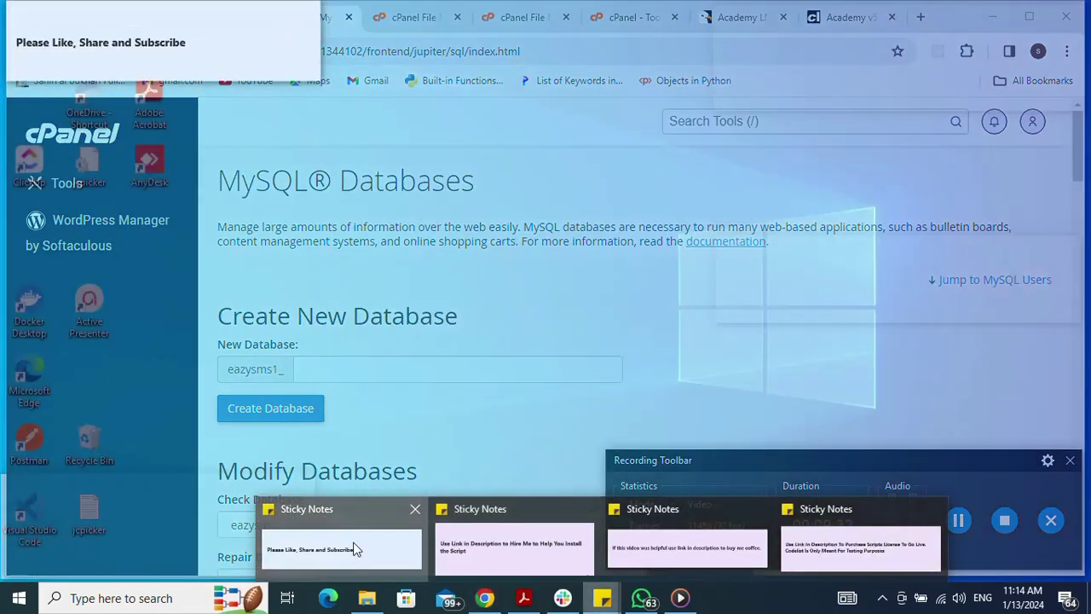
Under Add User To Database, select projmgtuser as the user.
click(356, 550)
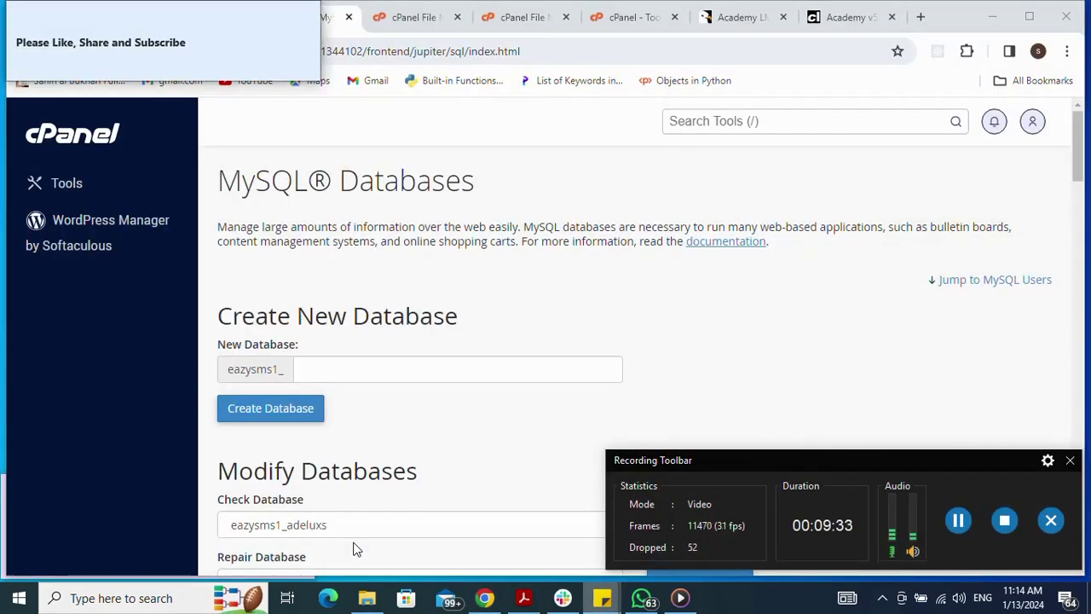
click(742, 340)
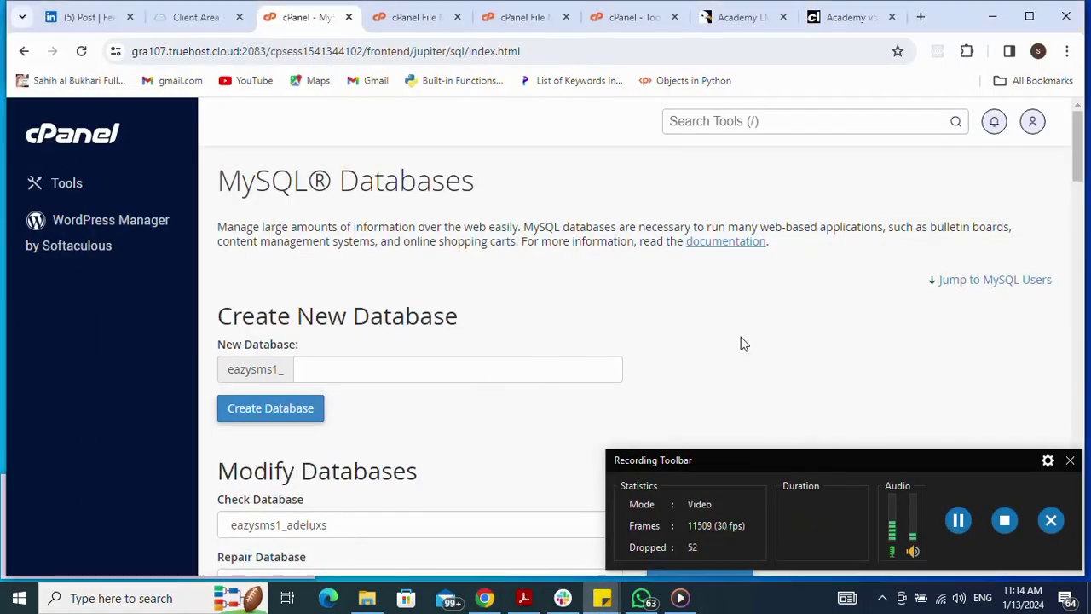
scroll(741, 338, down, 10)
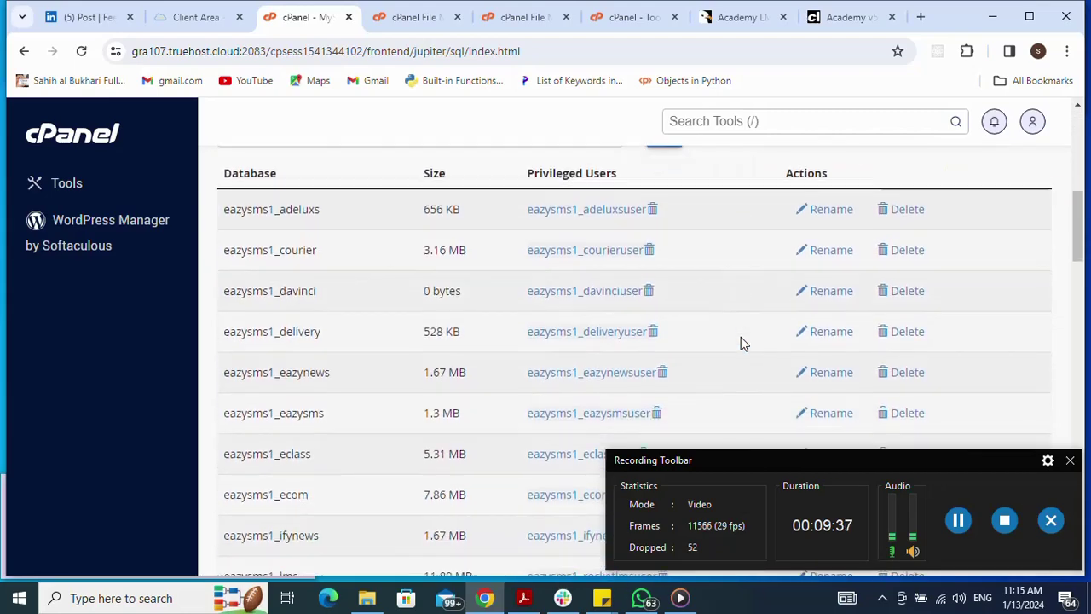
scroll(741, 339, down, 3)
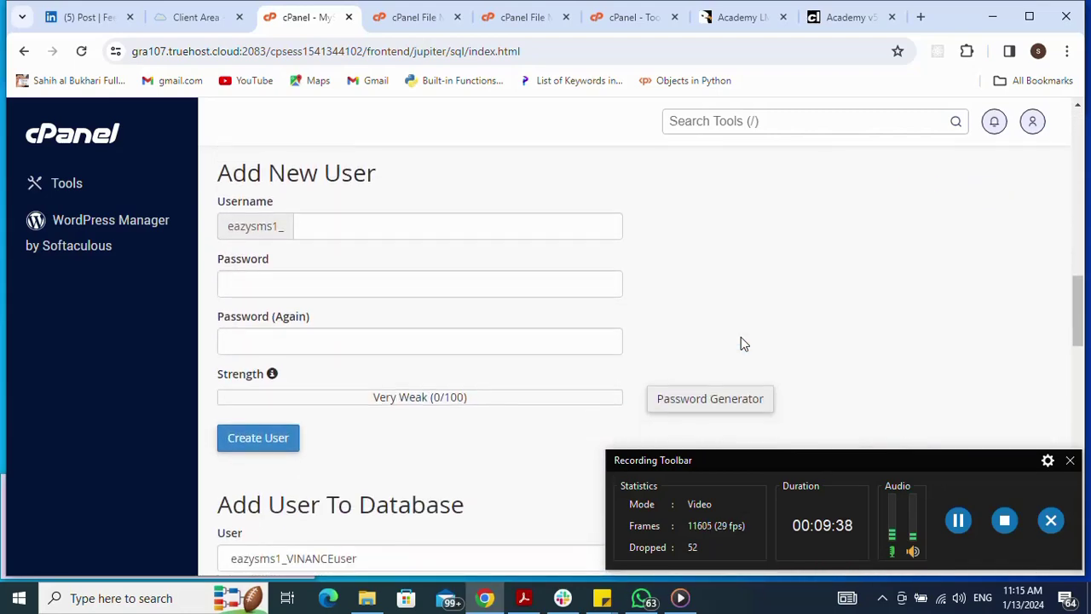
scroll(742, 342, down, 3)
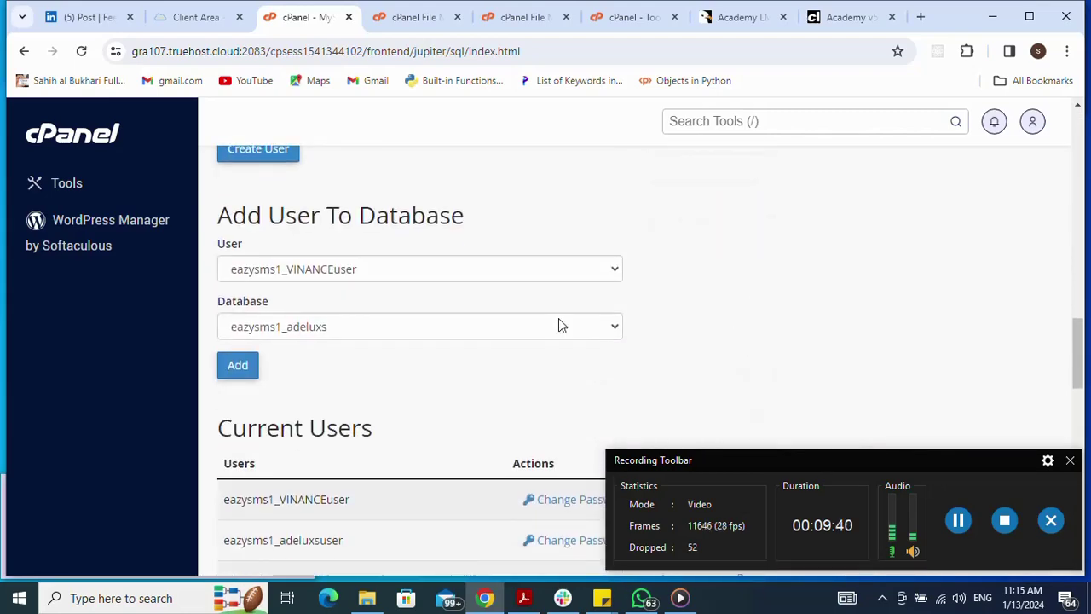
click(525, 270)
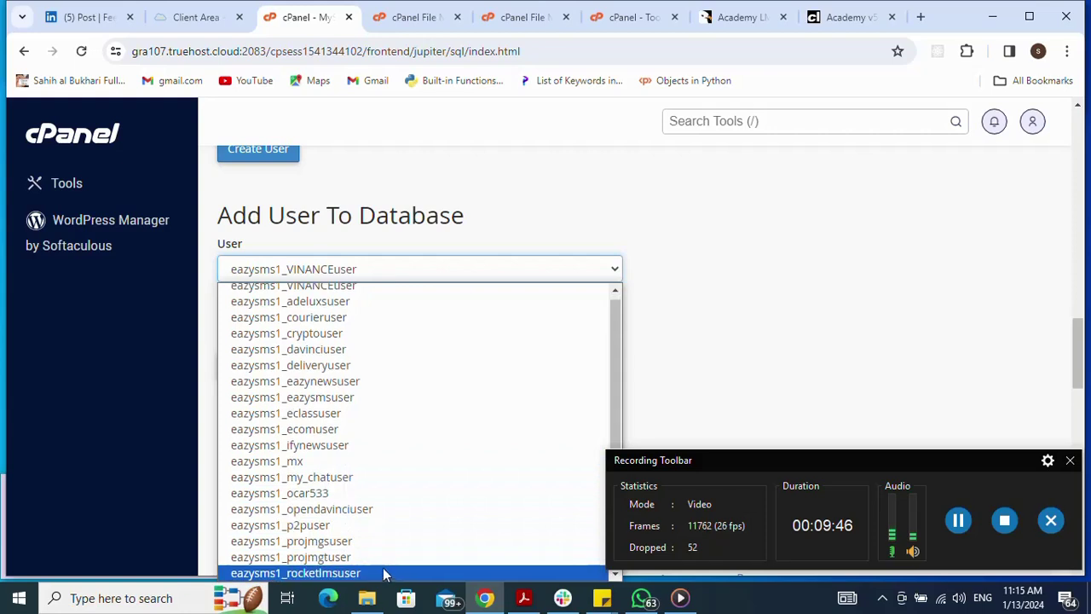
click(381, 565)
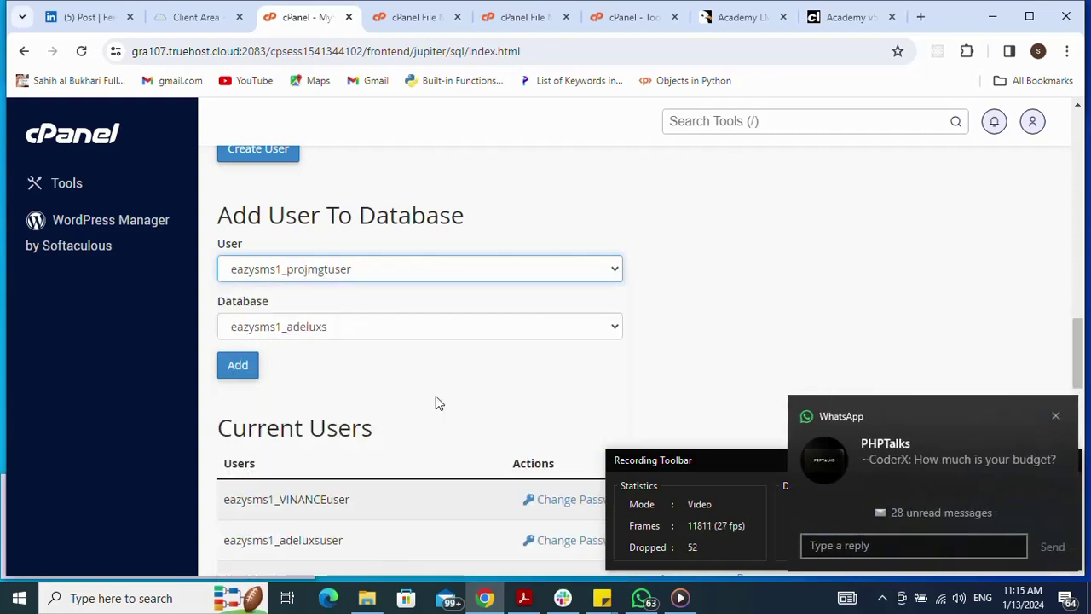
Select the projmgt database and add the user to it.
click(1062, 419)
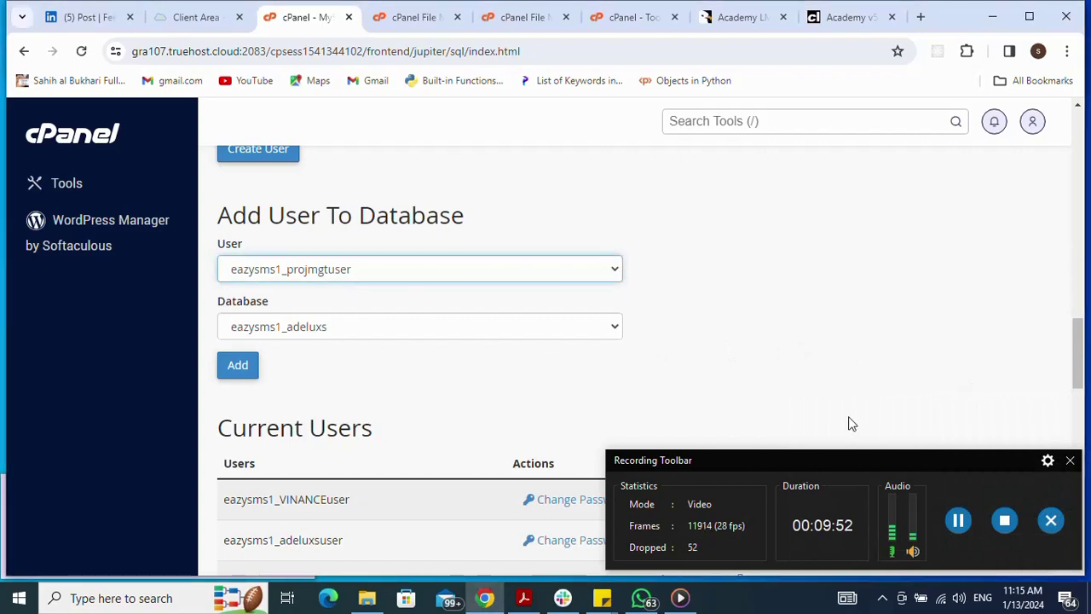
click(436, 327)
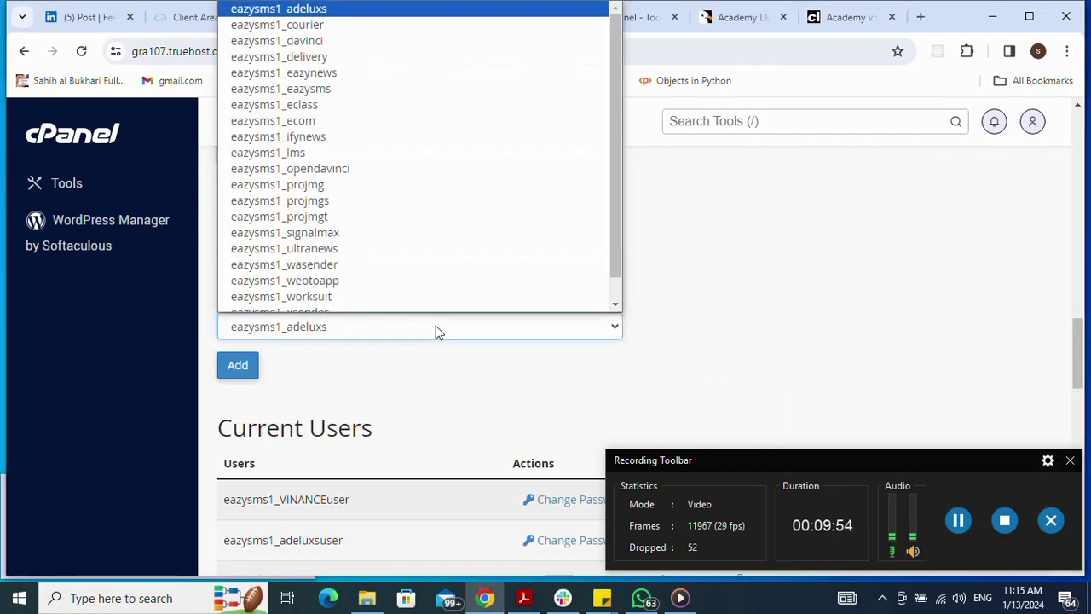
click(335, 209)
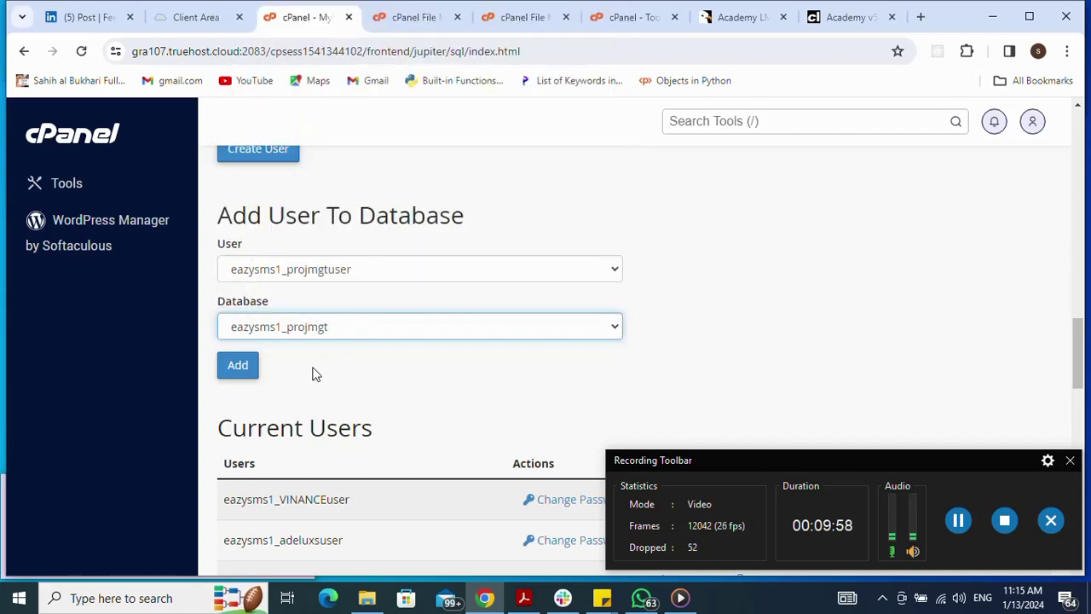
click(243, 373)
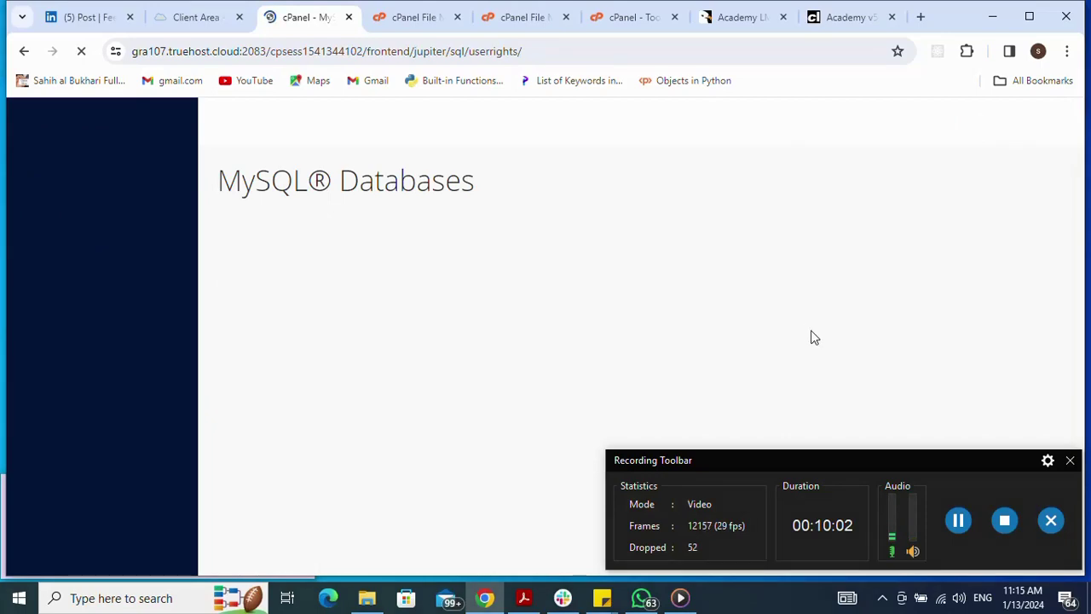
Grant eazysms1_projmgtuser ALL PRIVILEGES on eazysms1_projmgt, save, and open a blank tab.
mouse_move(602, 603)
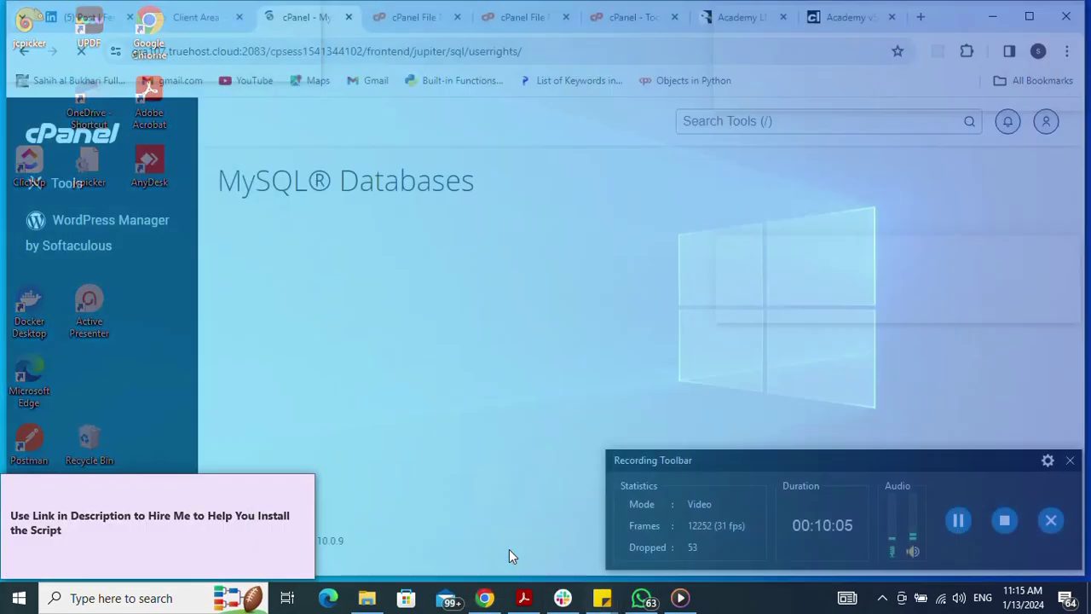
click(509, 549)
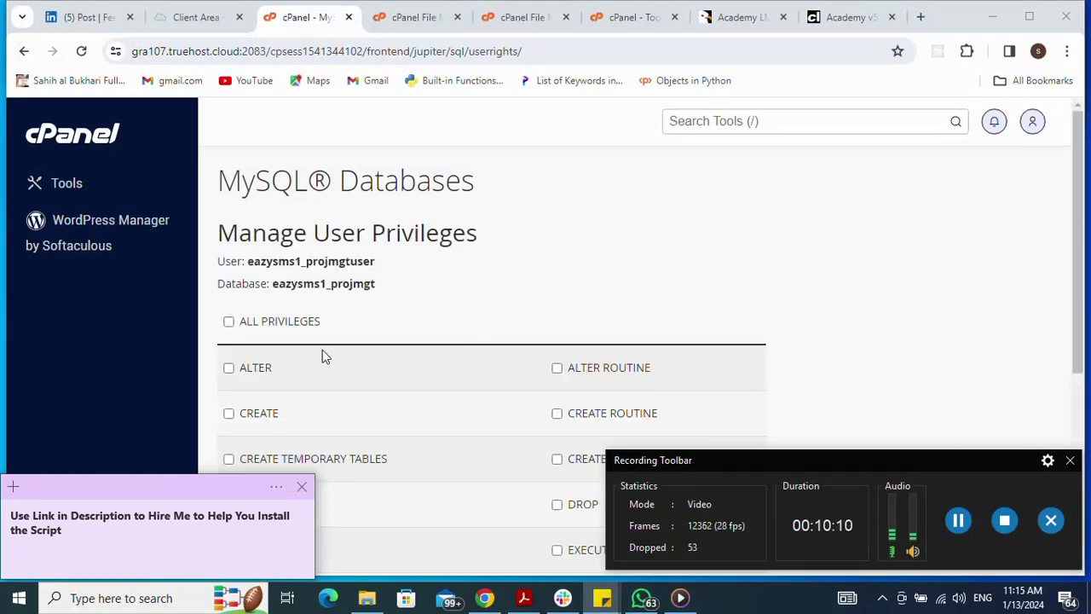
click(228, 323)
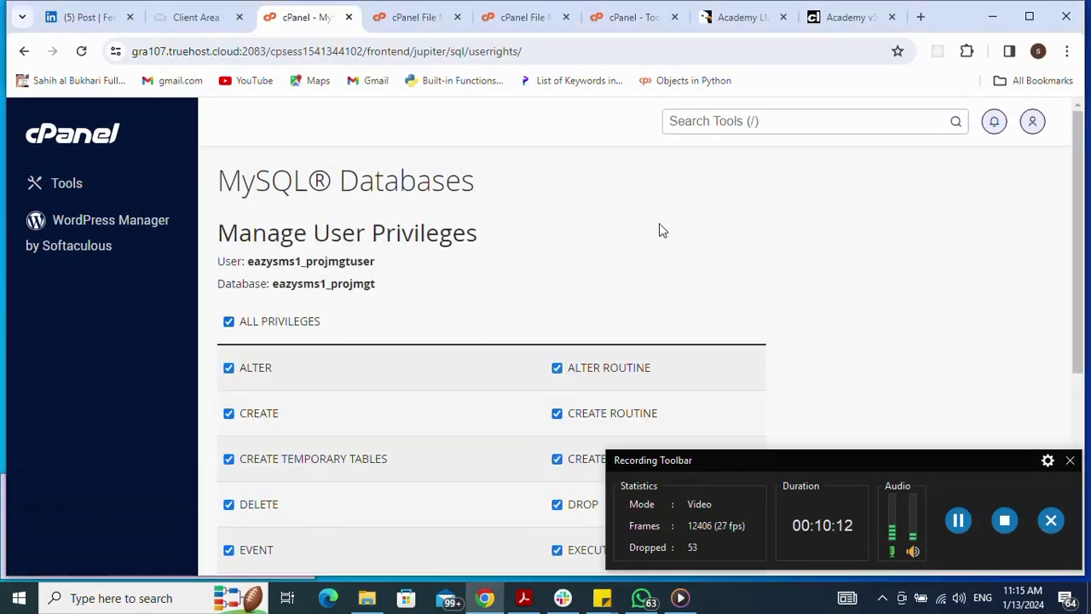
scroll(657, 226, down, 1)
scroll(656, 226, down, 4)
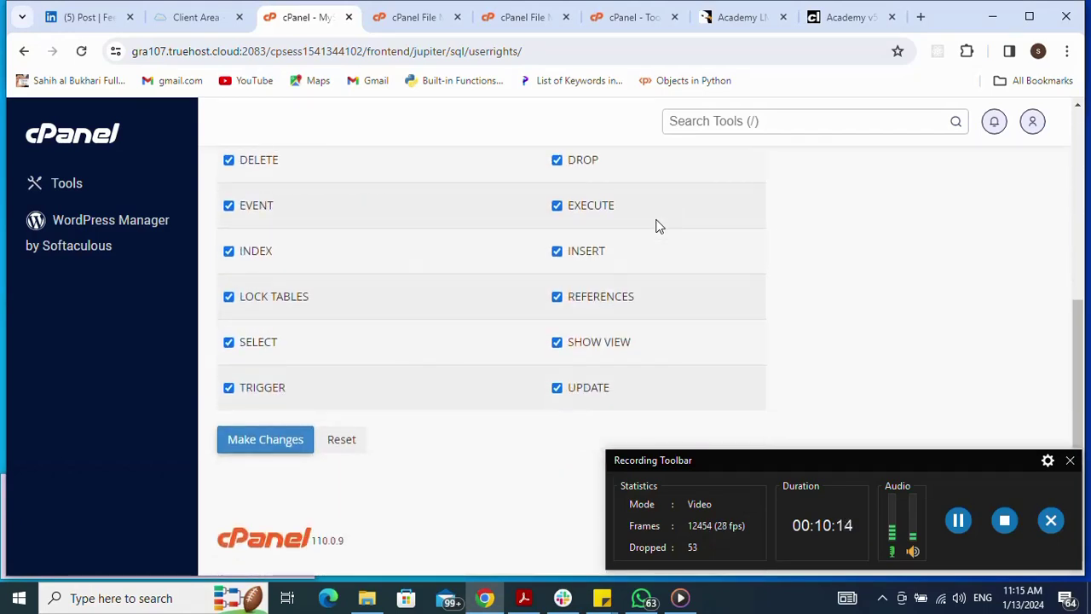
click(258, 449)
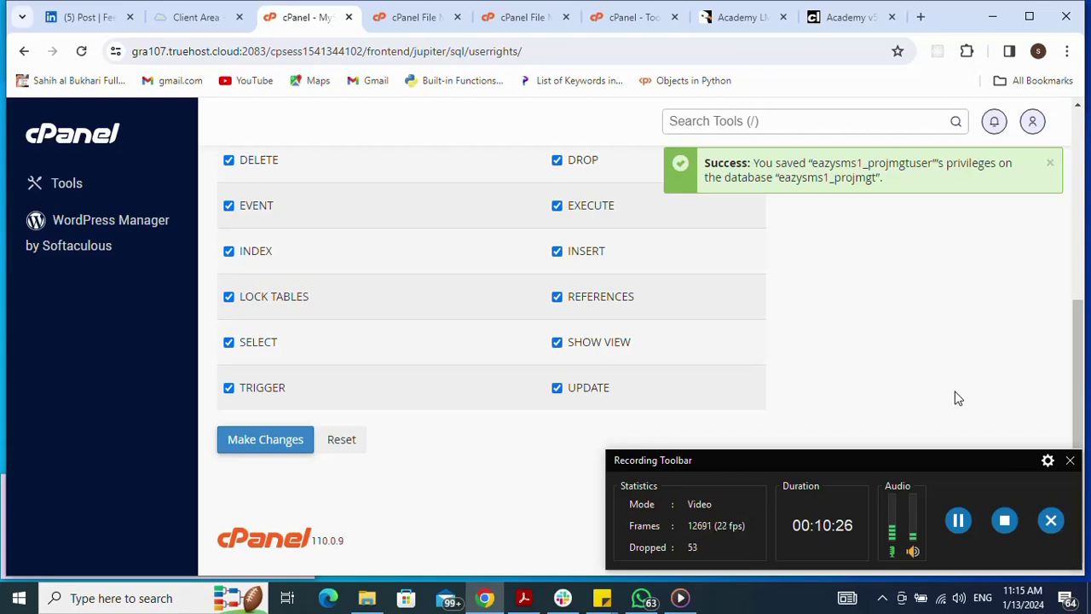
click(1070, 460)
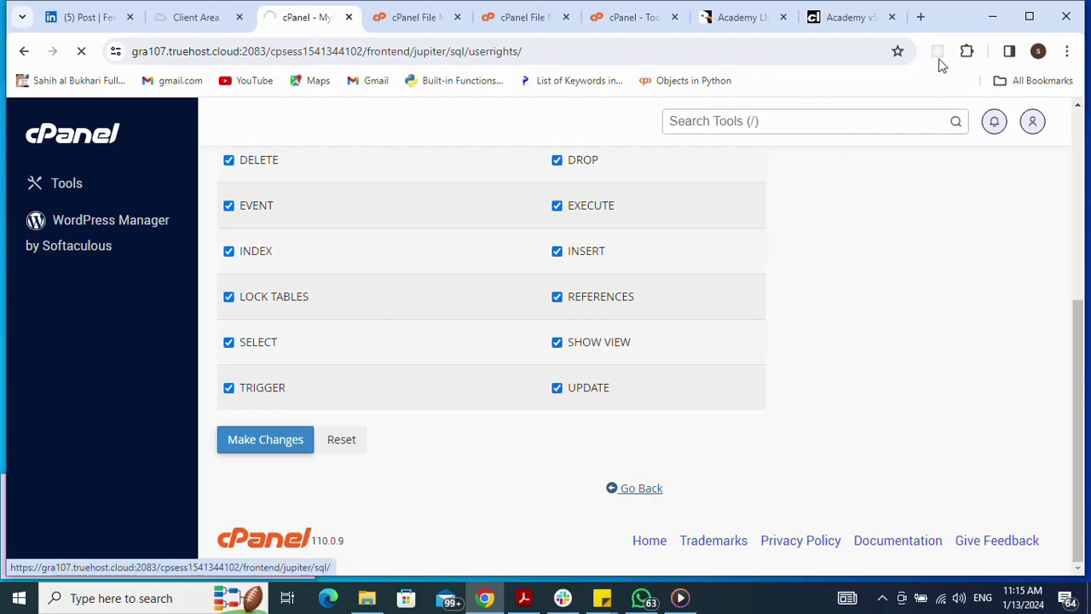
click(921, 17)
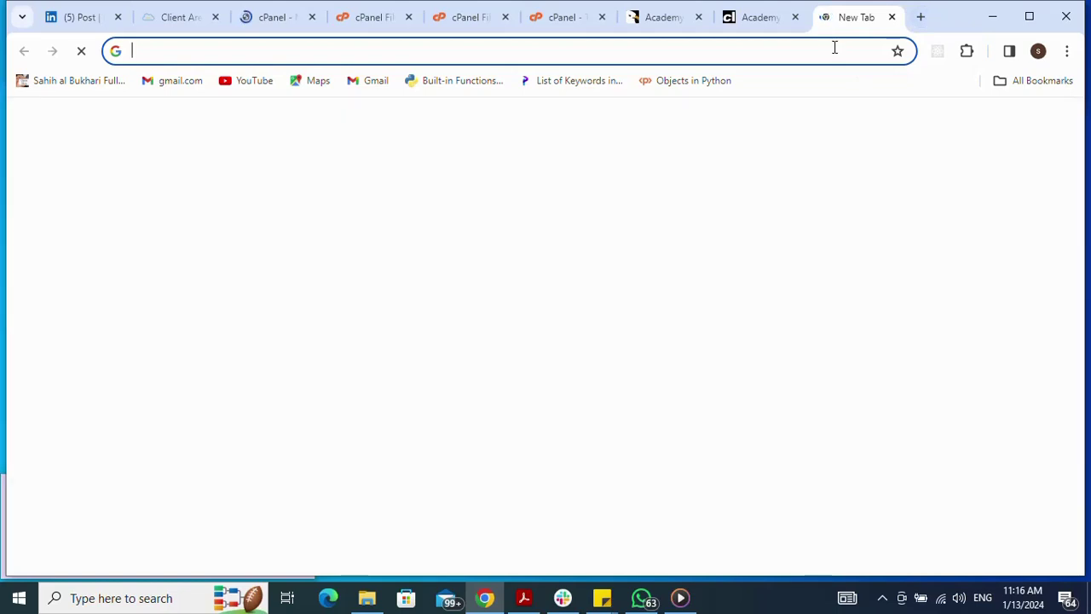
Go to projmgt.eazysms.com.ng/install, correcting the autocompleted projmgs to projmgt.
text(projmgs.eazysms.com.ng/install)
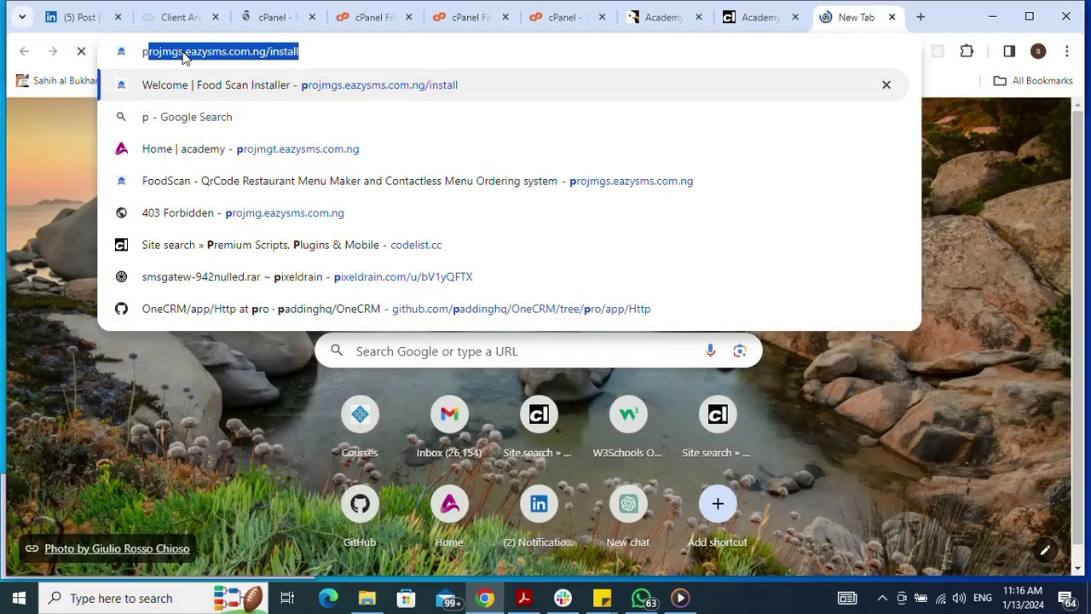
click(182, 54)
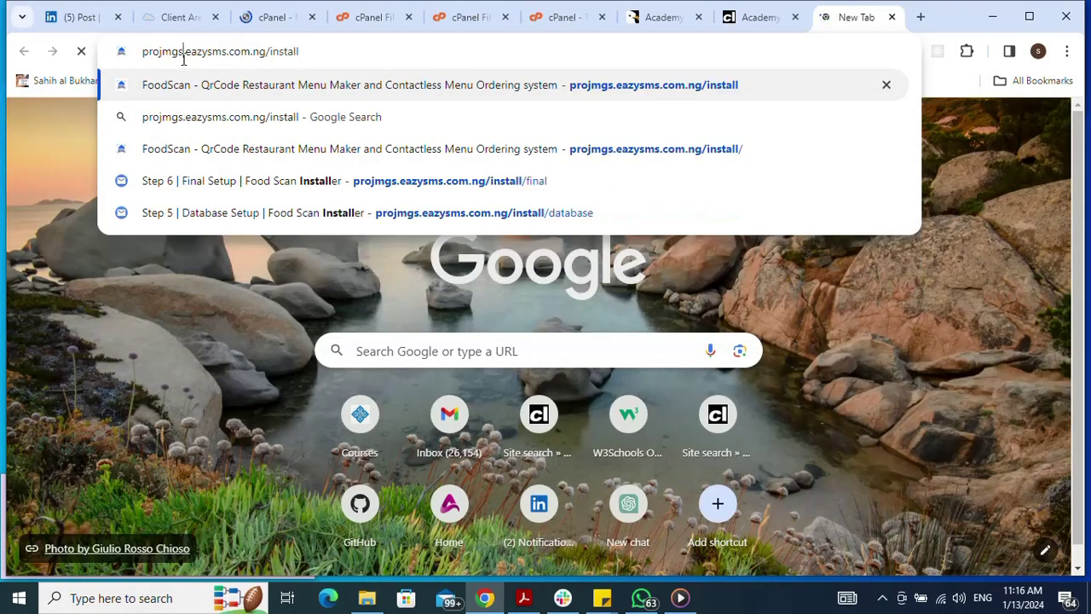
key(BackSpace)
text(t)
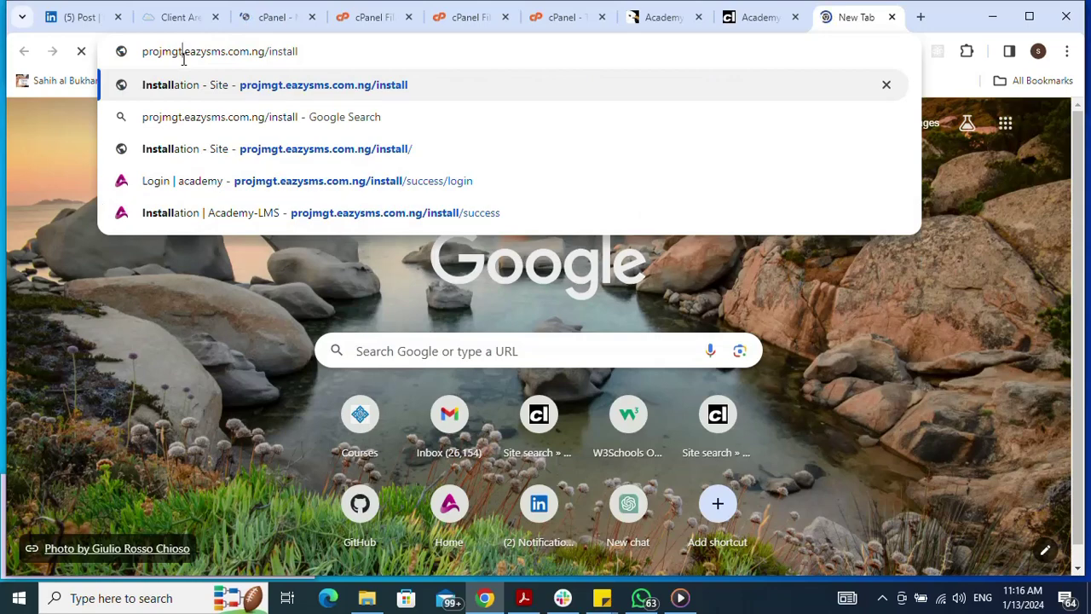
key(Return)
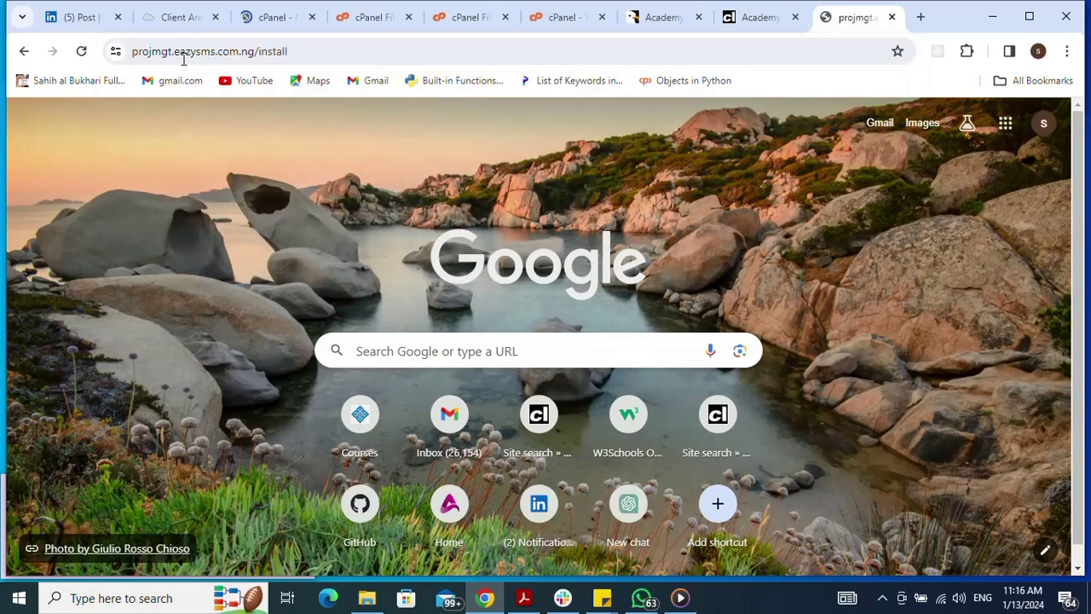
click(882, 597)
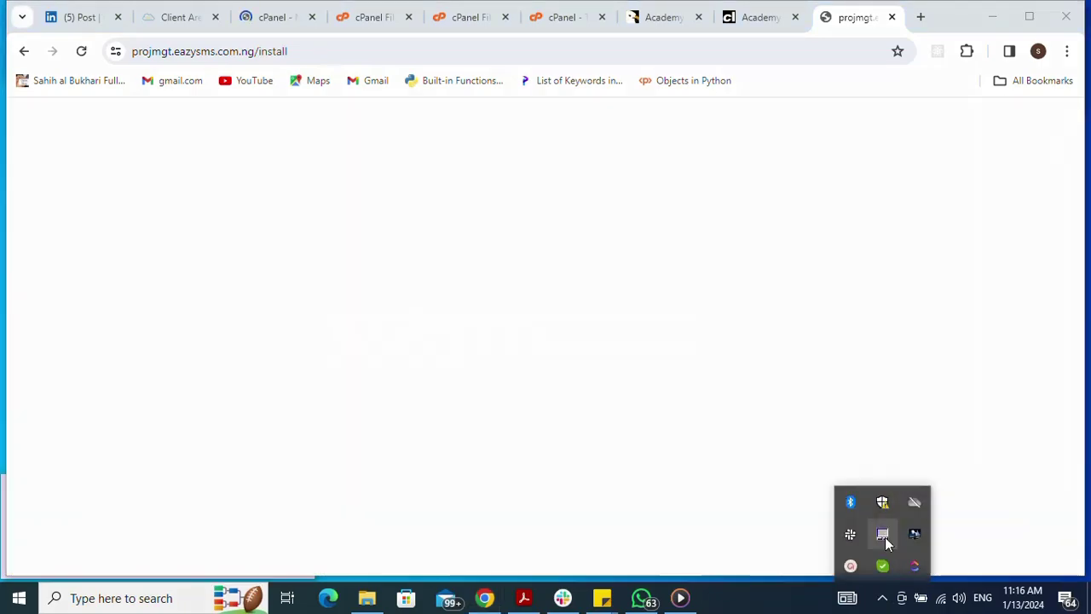
click(851, 564)
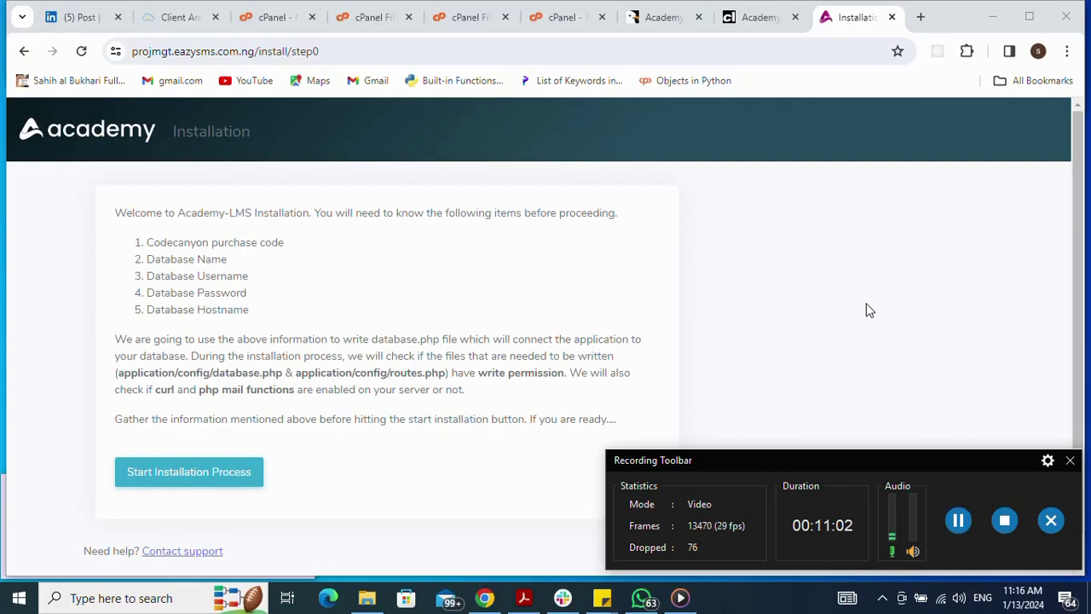
Start the installation, pass the requirements check, and submit placeholder purchase code 'nill'.
click(217, 476)
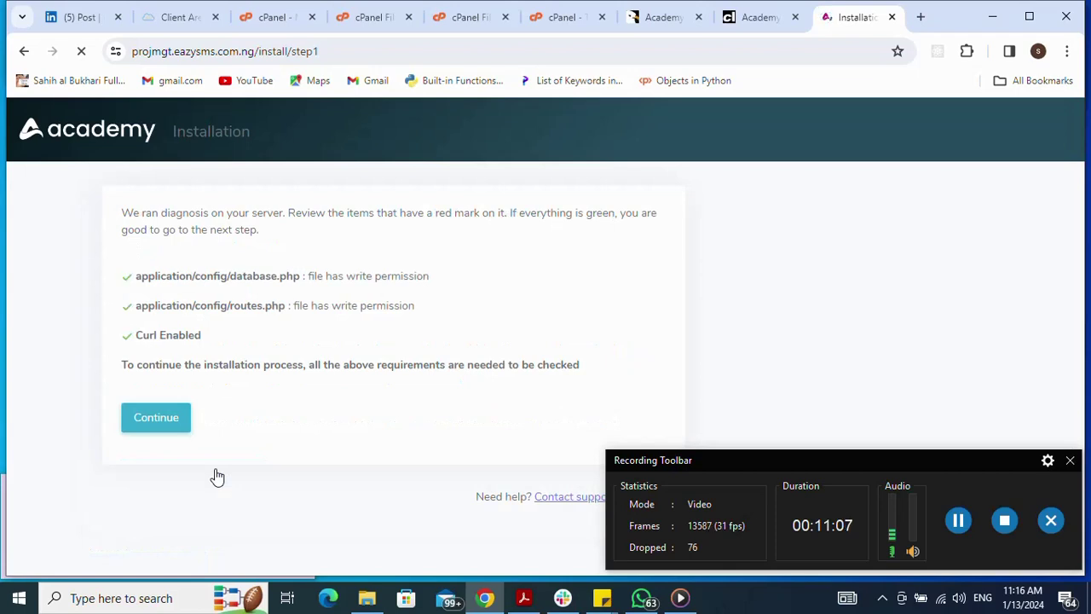
click(160, 420)
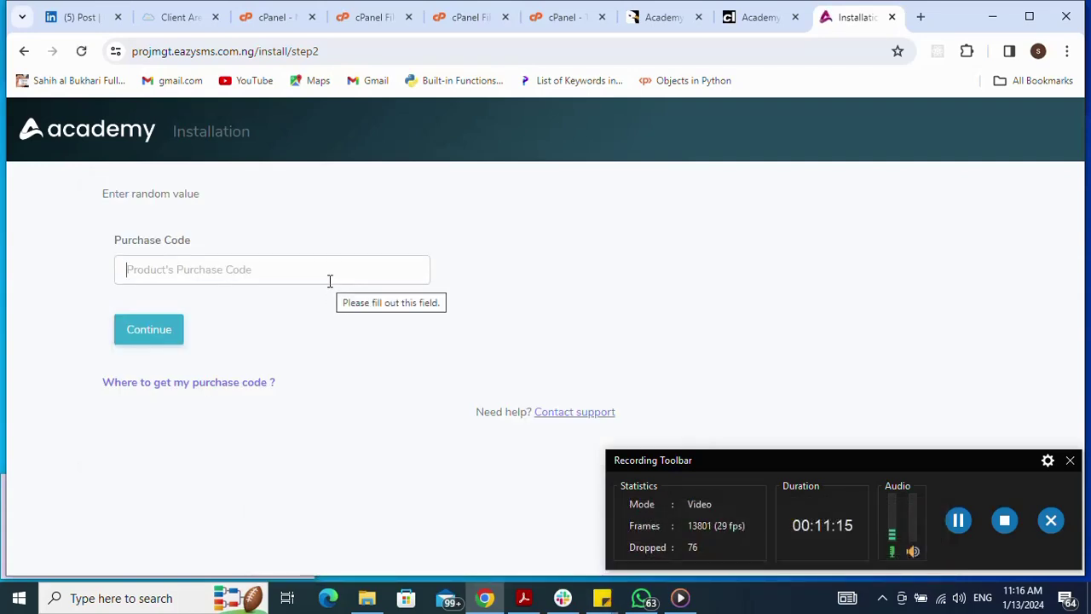
mouse_move(607, 599)
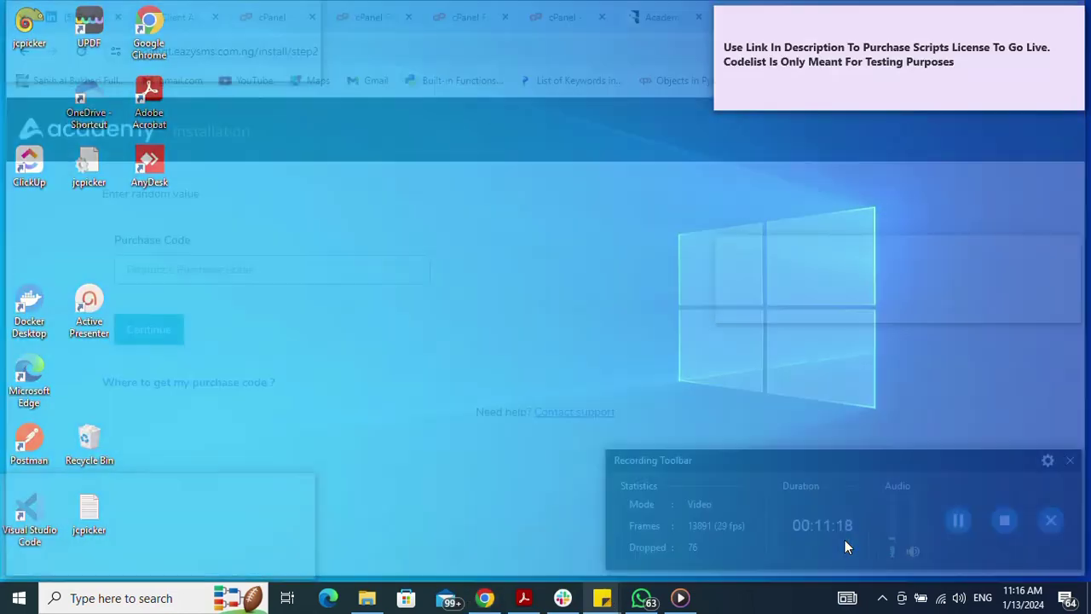
click(845, 540)
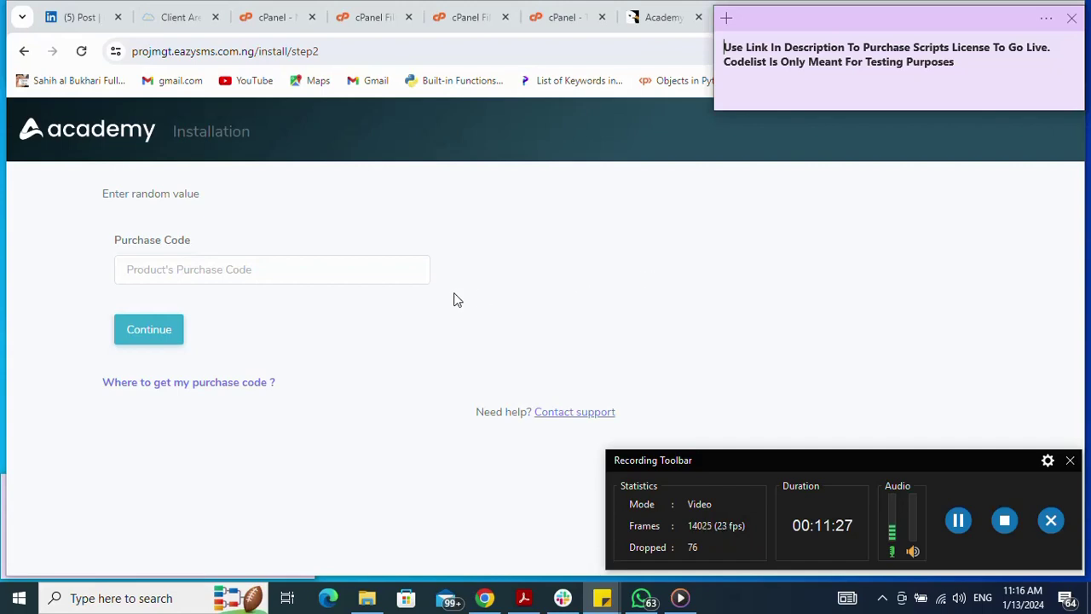
click(366, 271)
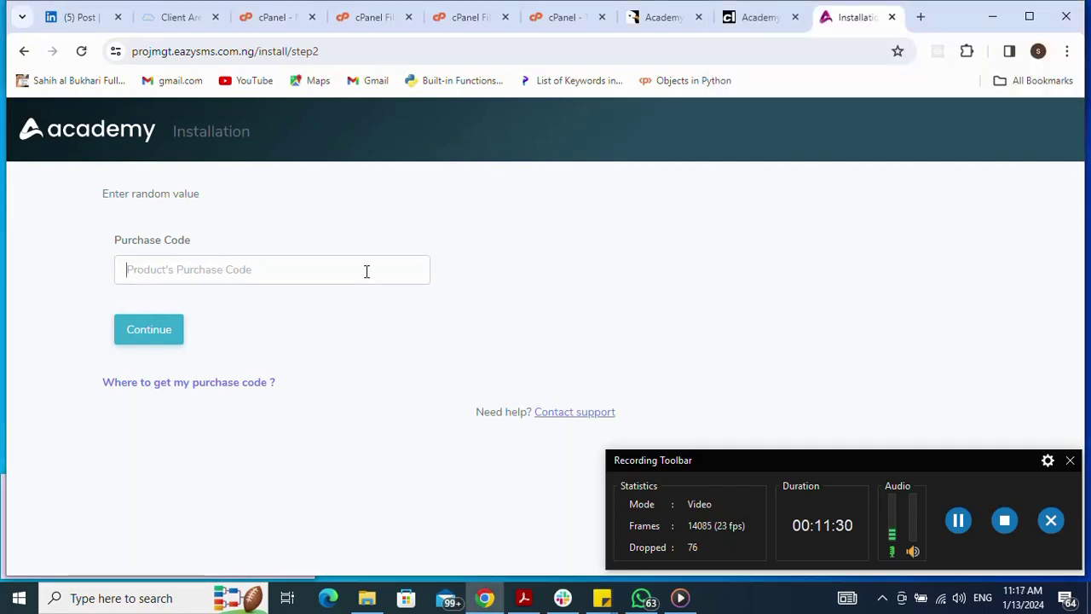
text(nill)
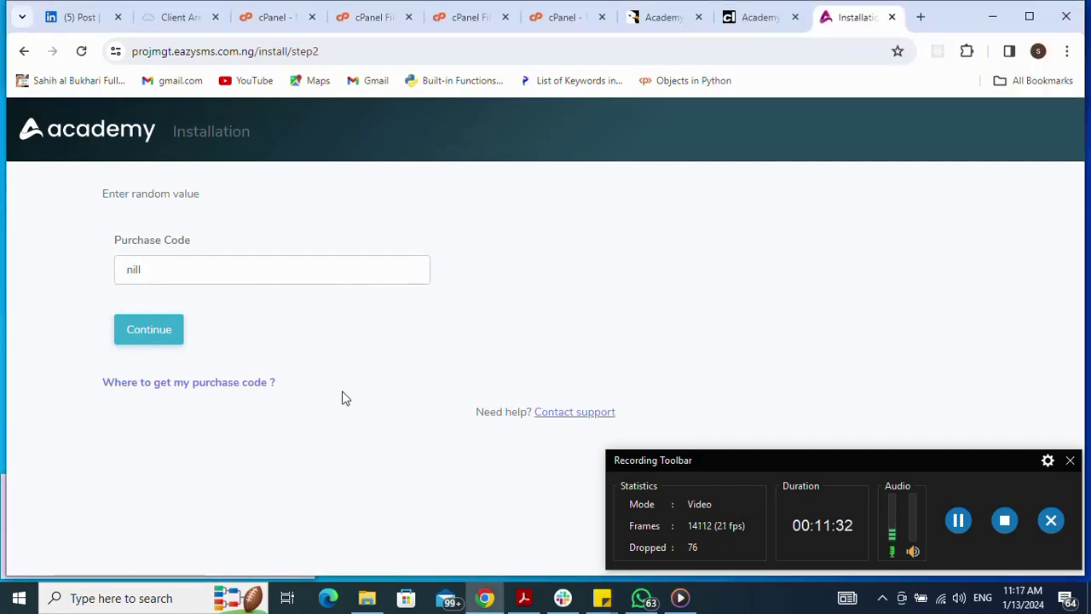
click(147, 332)
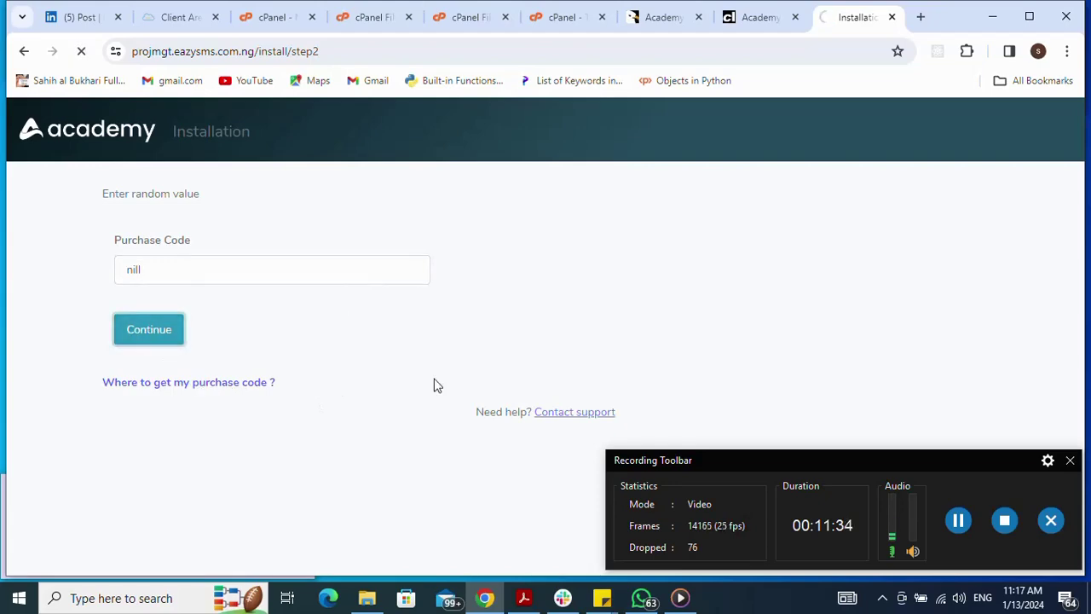
mouse_move(601, 603)
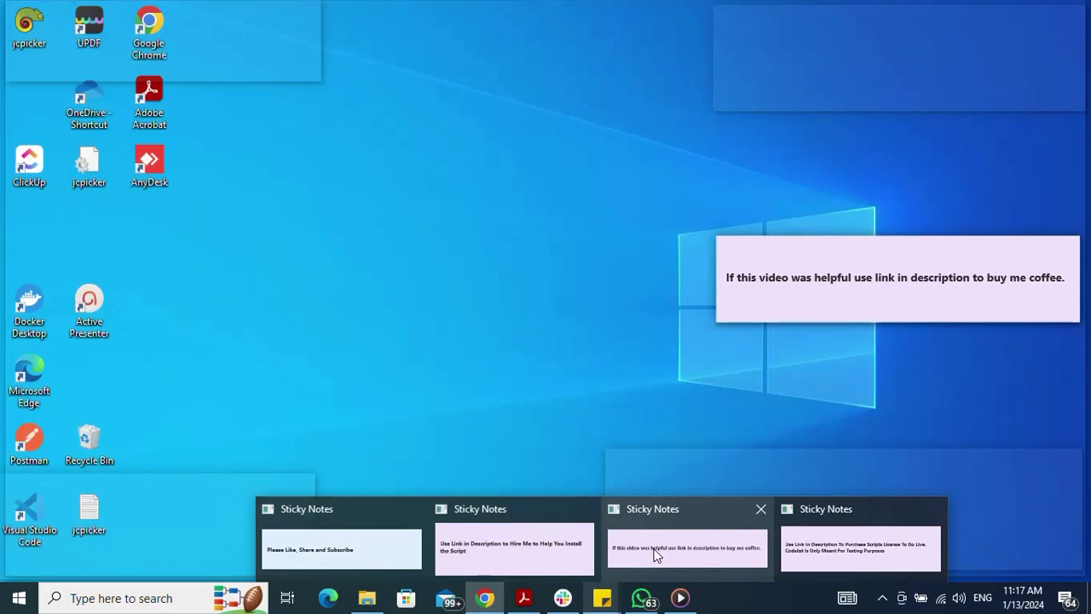
Set the installer's Database Name to eazysms1_projmgt from the autofill suggestion.
click(657, 555)
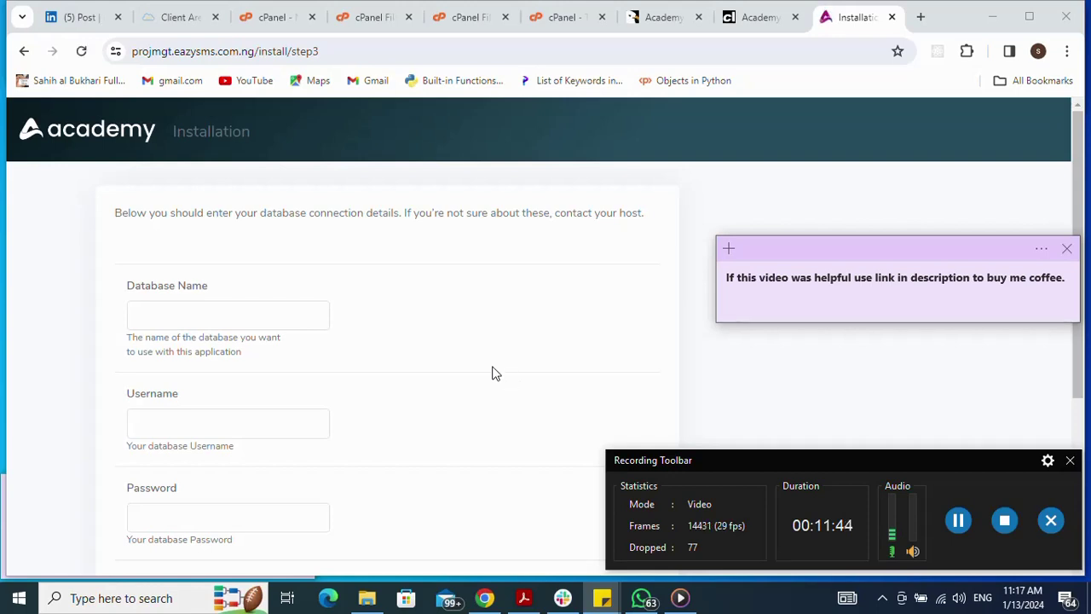
click(268, 325)
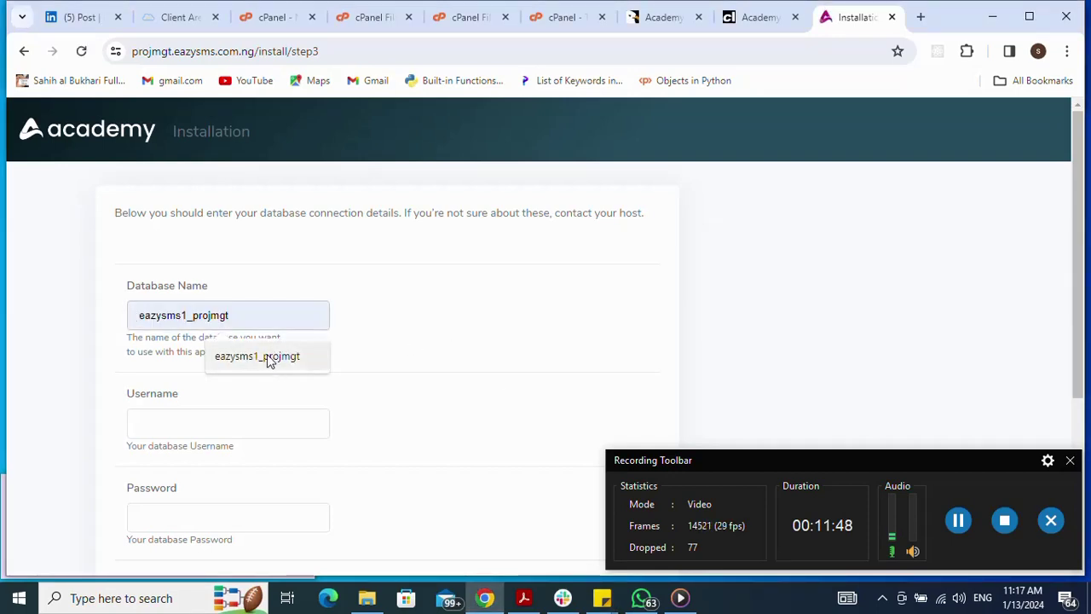
click(266, 355)
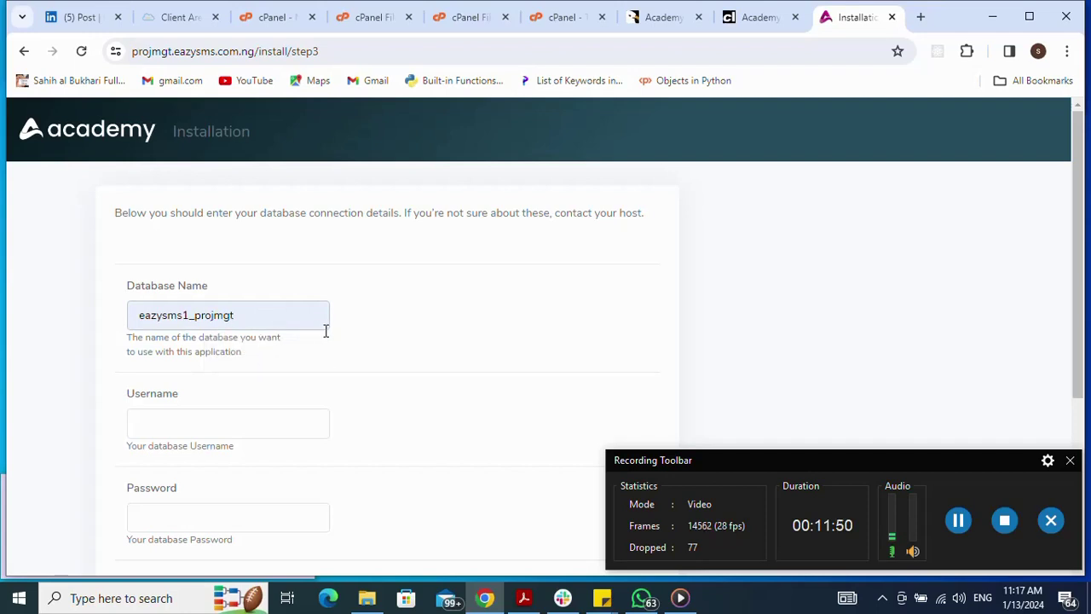
click(278, 26)
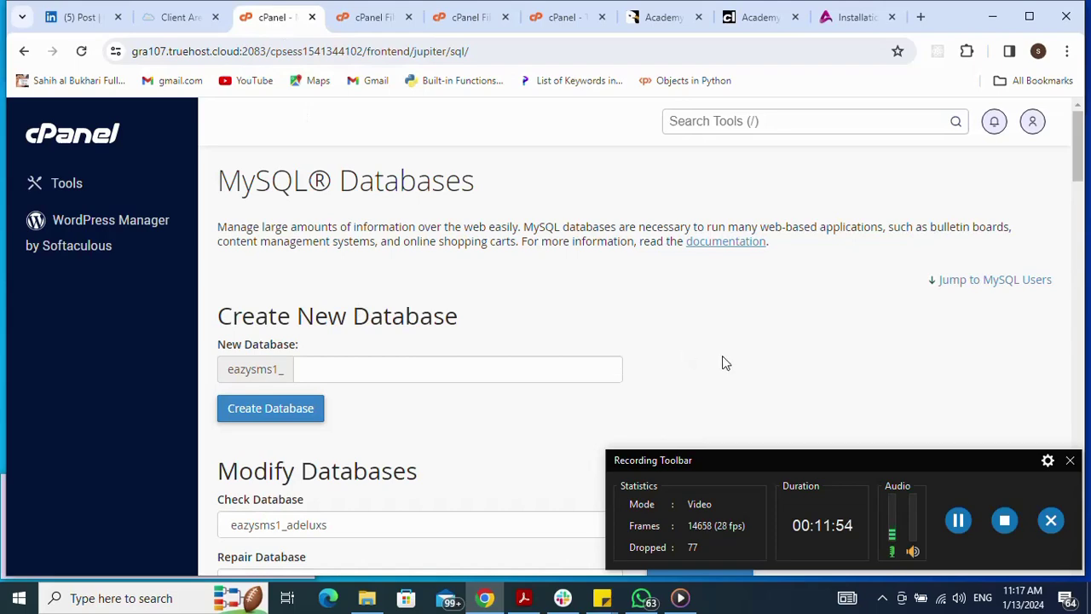
Copy eazysms1_projmgtuser from cPanel's Current Users list and return to the installer.
scroll(723, 364, down, 1)
scroll(721, 364, down, 8)
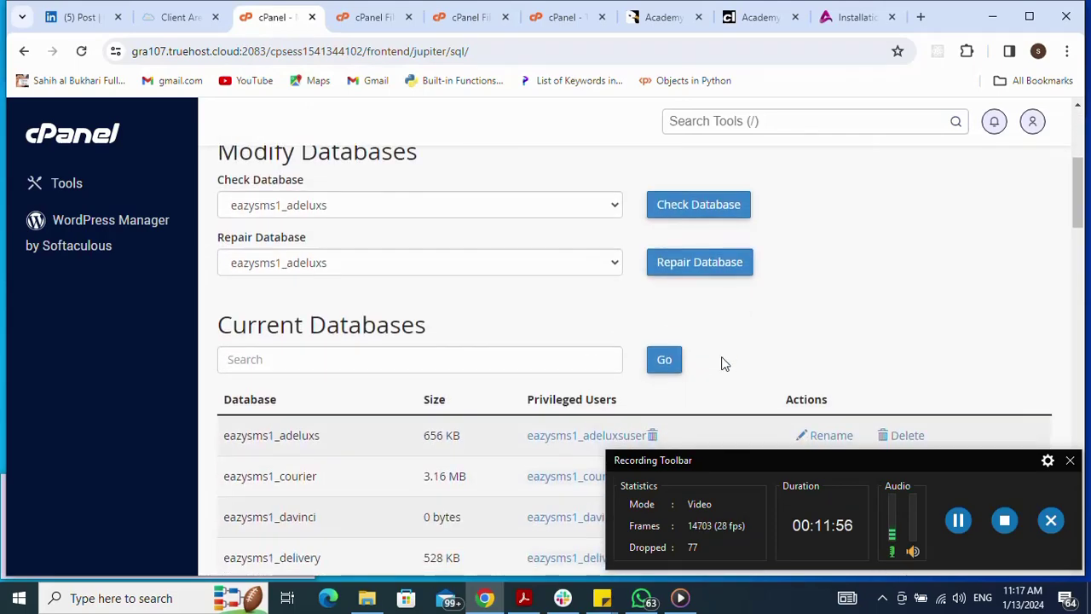
scroll(721, 364, down, 9)
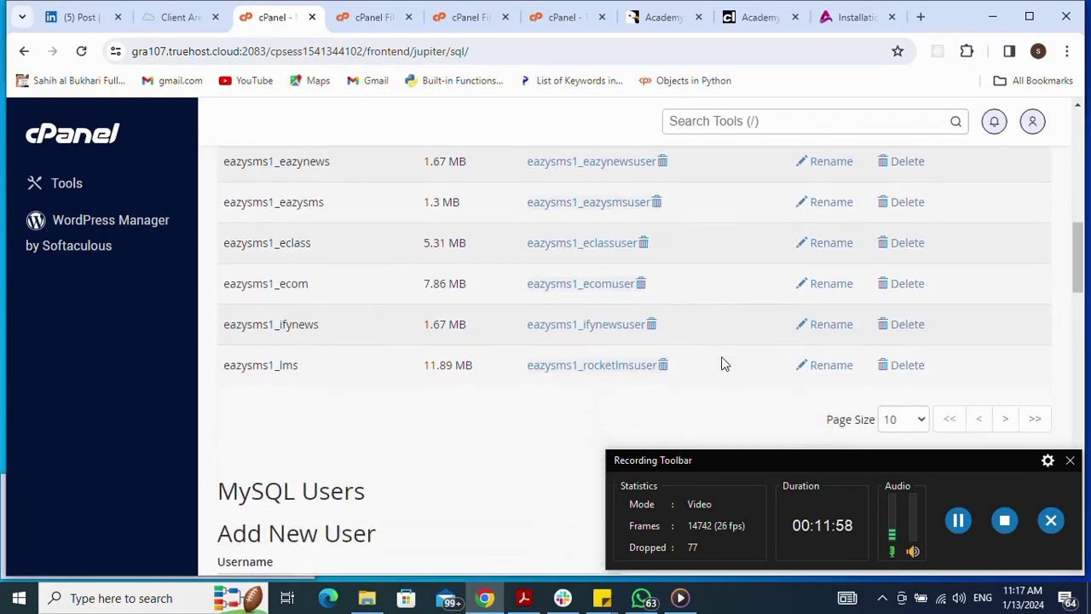
scroll(721, 364, down, 6)
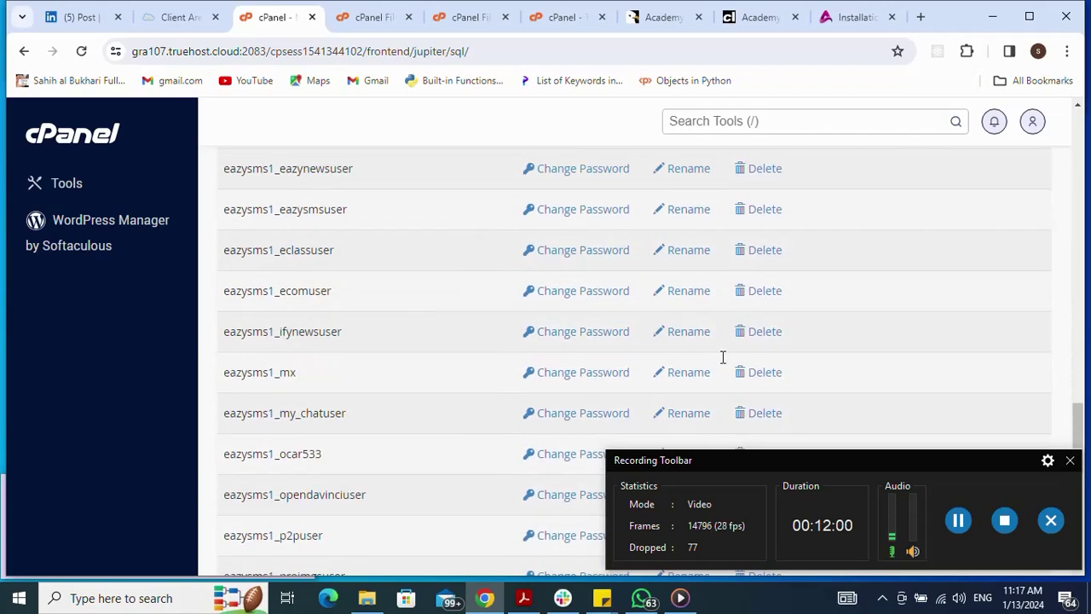
scroll(721, 364, down, 1)
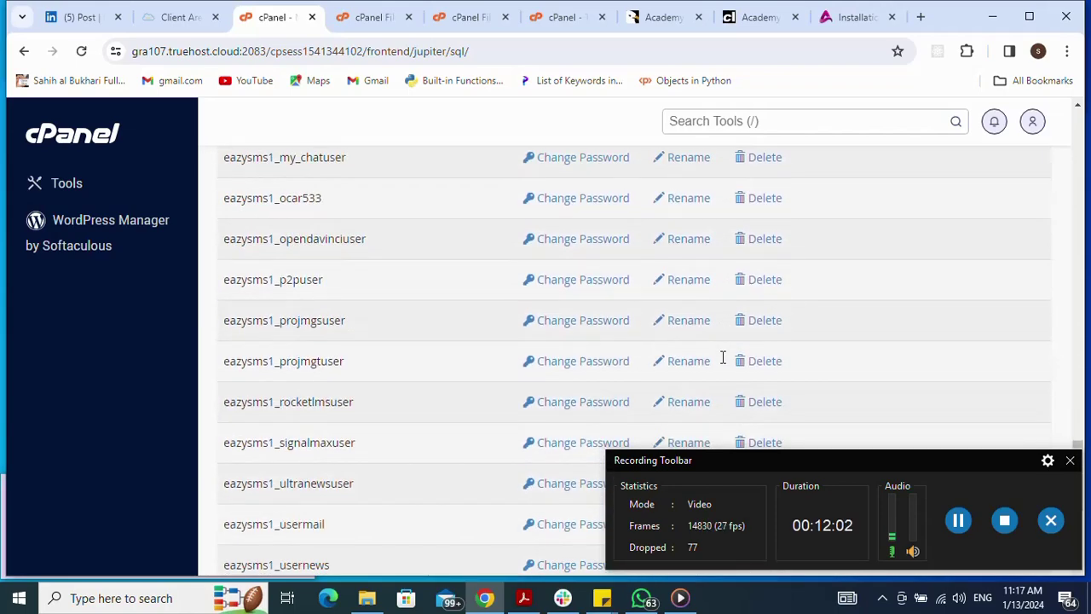
scroll(723, 357, down, 1)
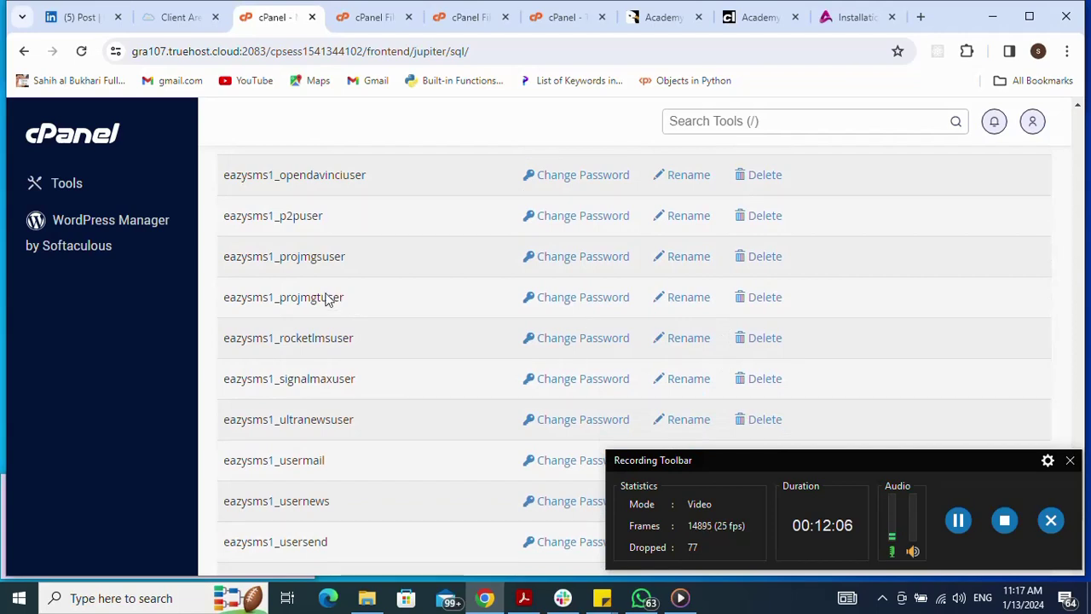
drag(343, 297, 224, 303)
key(ctrl+c)
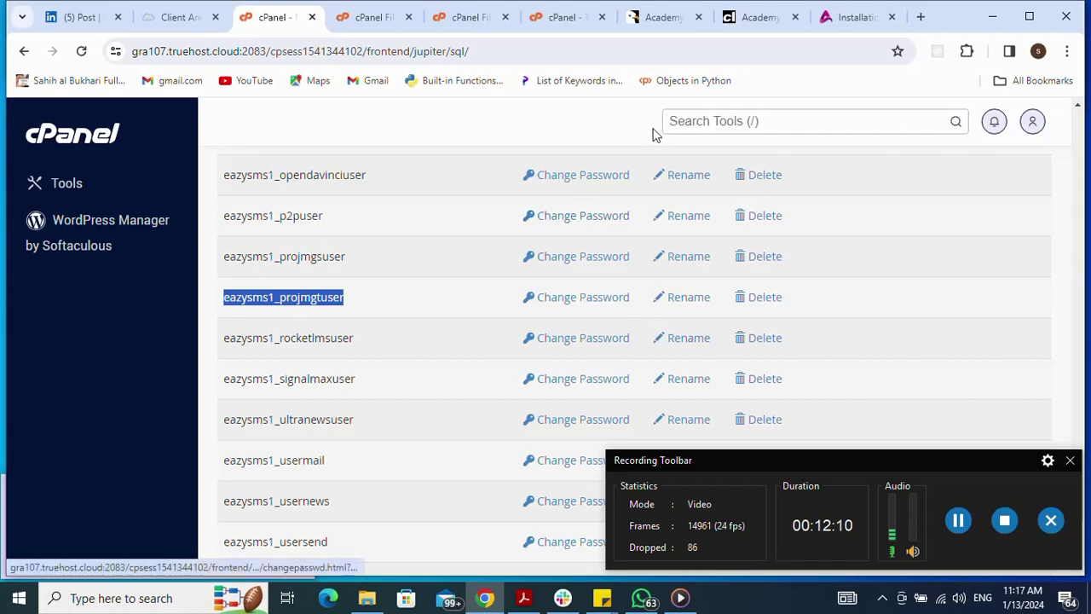
click(847, 21)
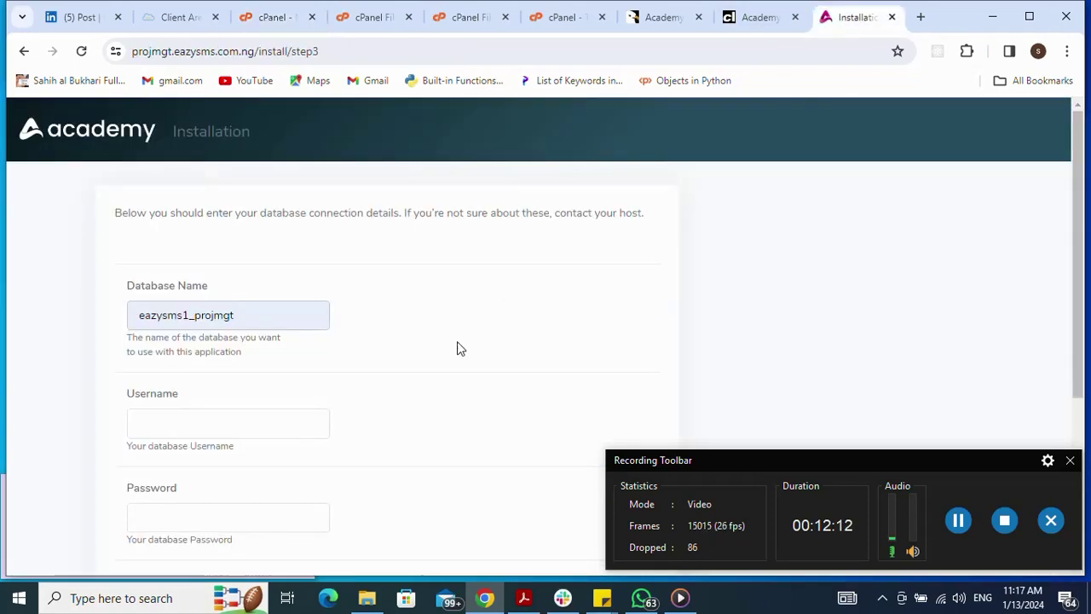
Paste the database username eazysms1_projmgtuser and the user's password into the form.
click(244, 425)
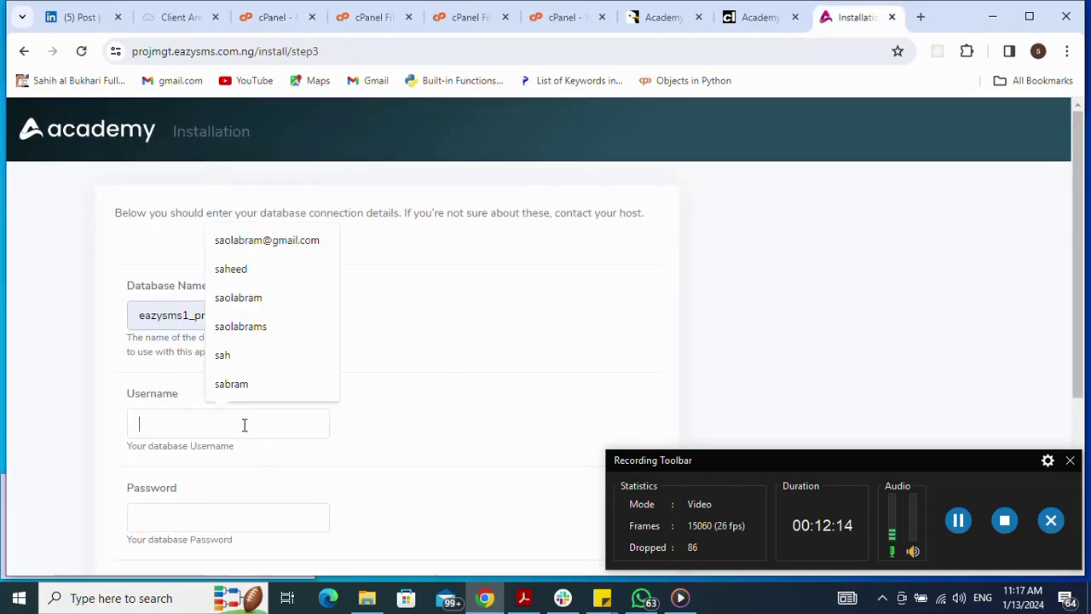
key(ctrl+v)
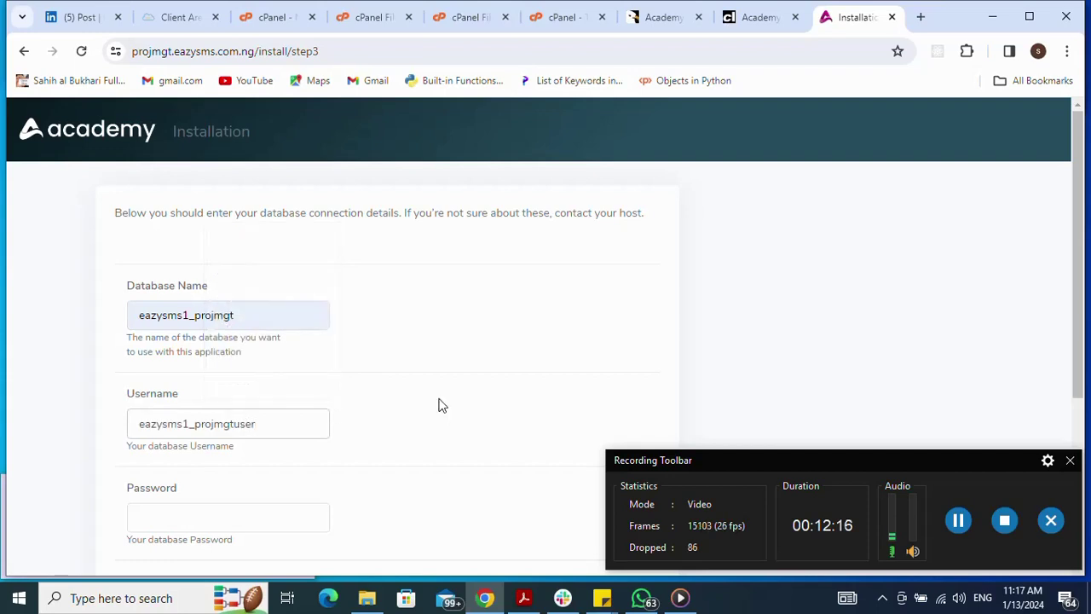
click(279, 318)
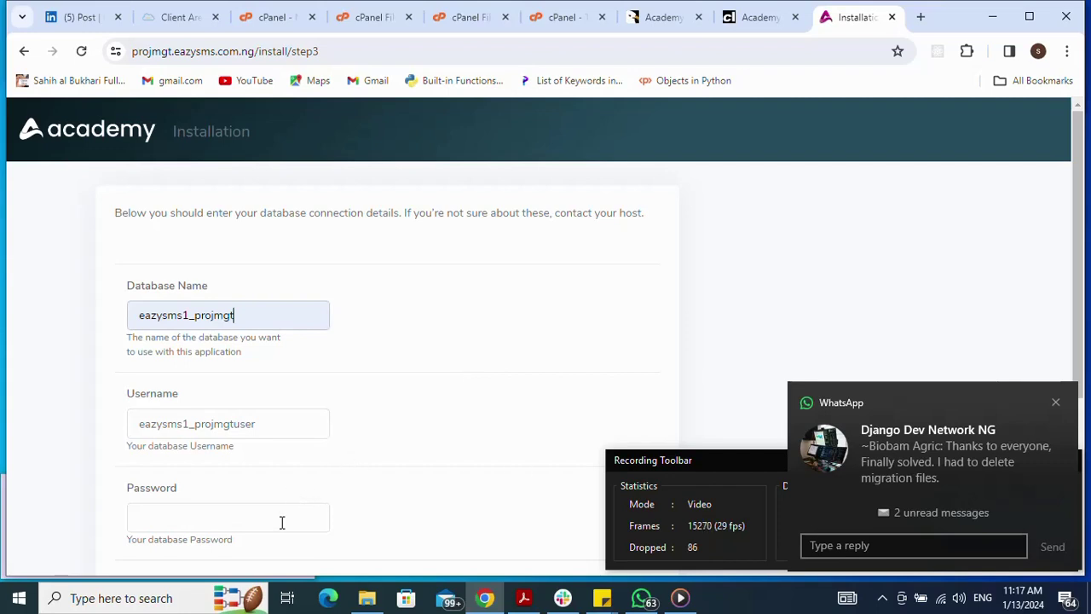
click(271, 424)
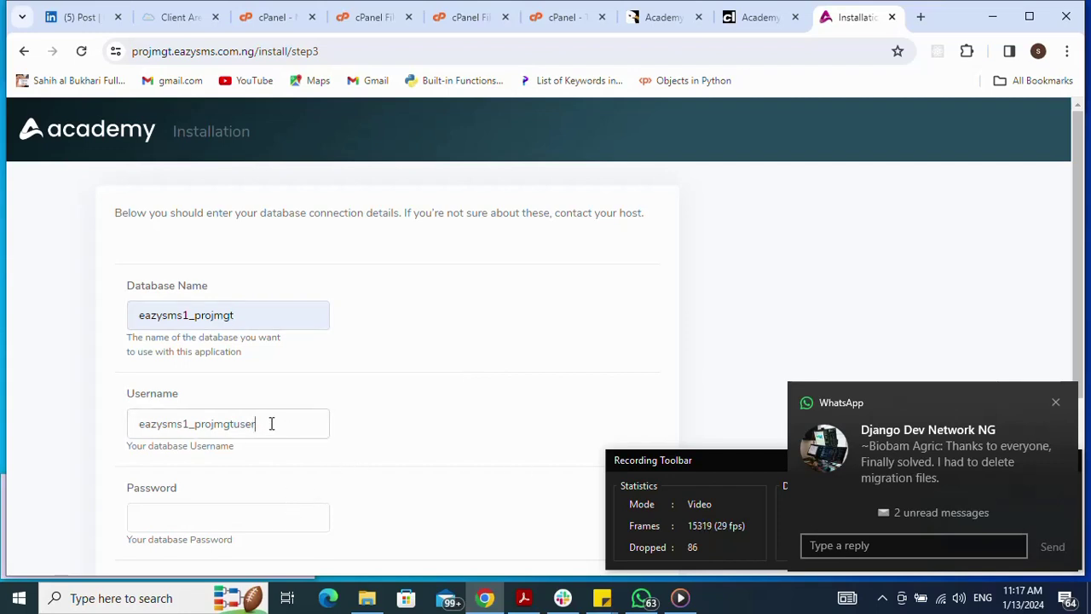
drag(271, 424, 194, 424)
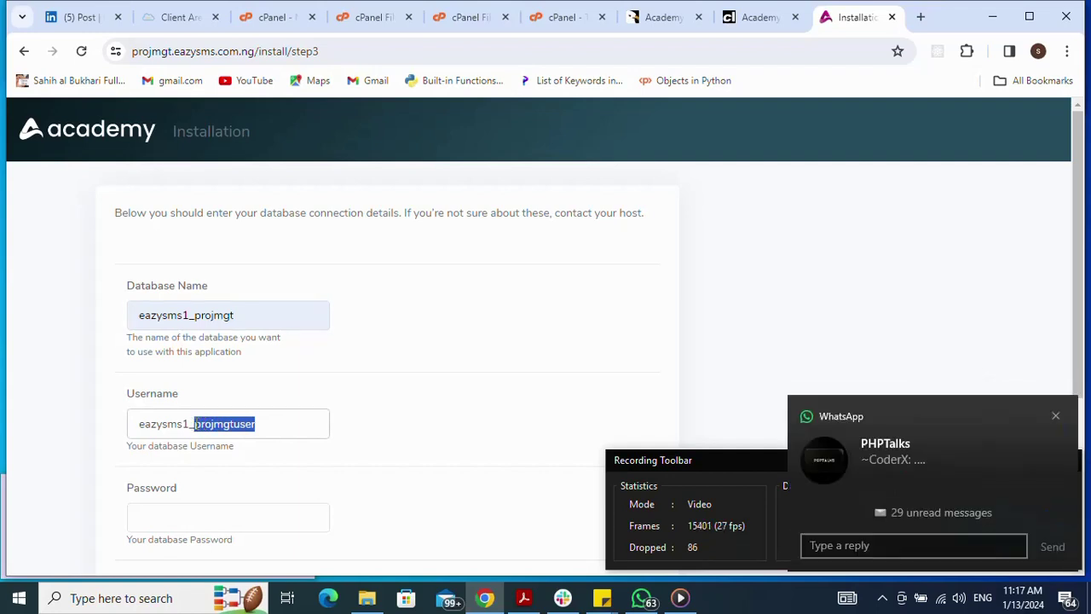
click(254, 522)
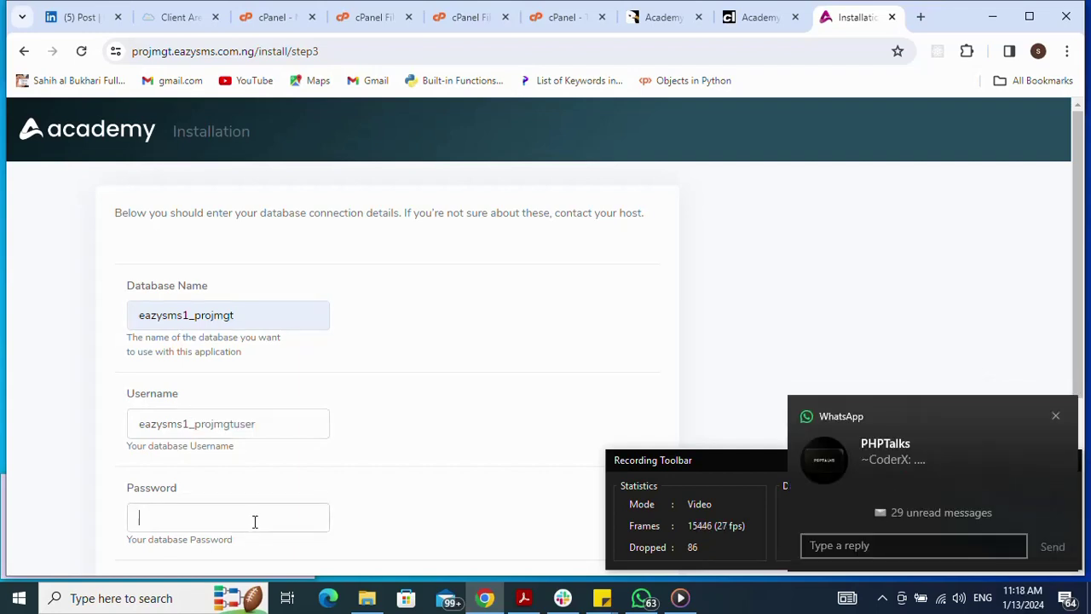
key(ctrl+v)
Set Database Host to localhost and submit the connection details.
click(1056, 417)
scroll(836, 319, down, 3)
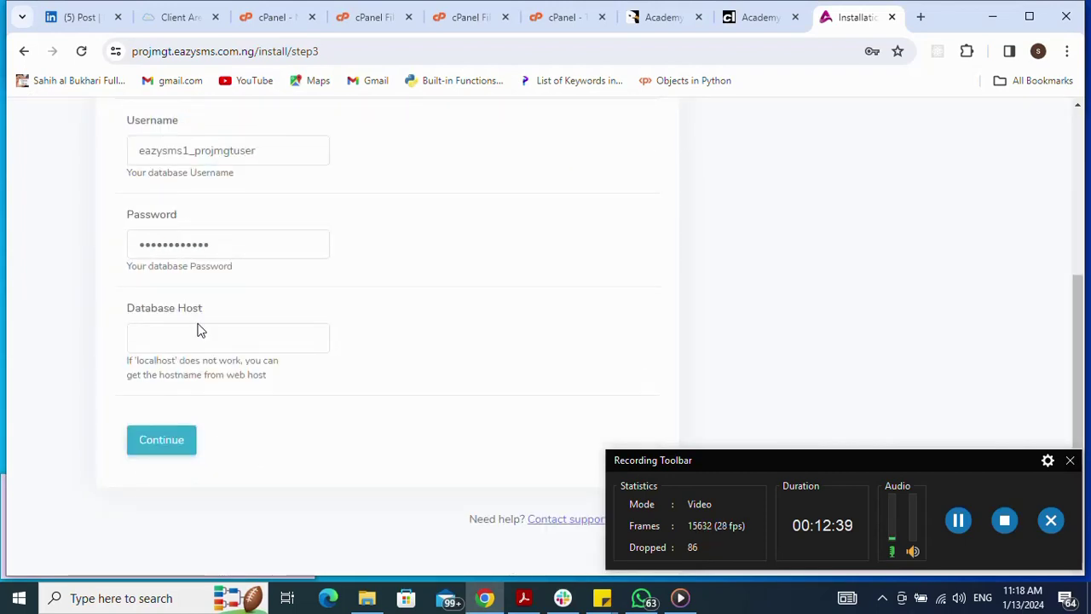
click(214, 341)
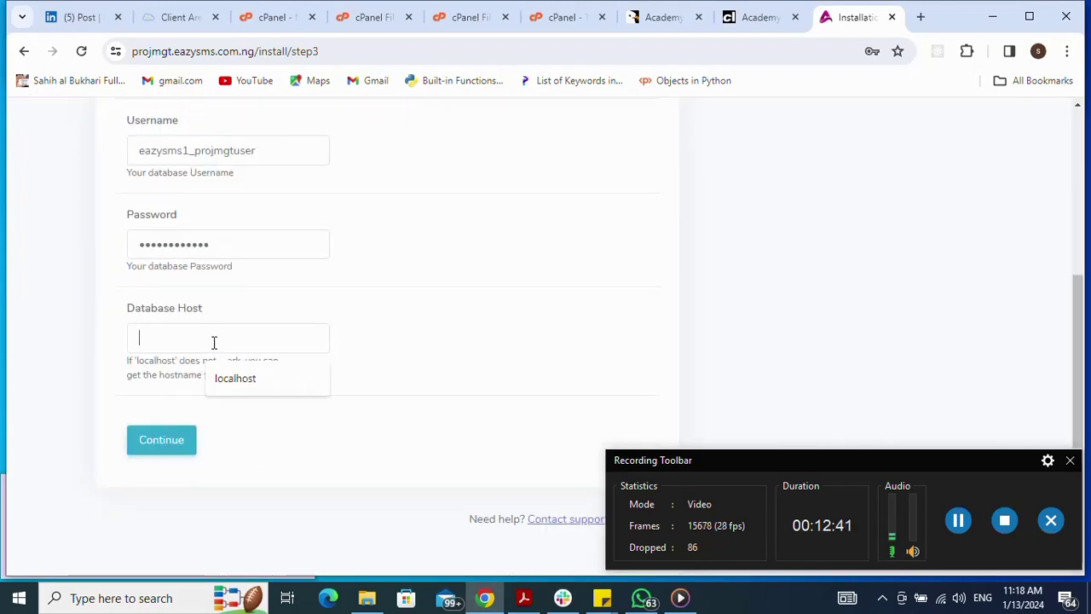
click(239, 384)
click(159, 441)
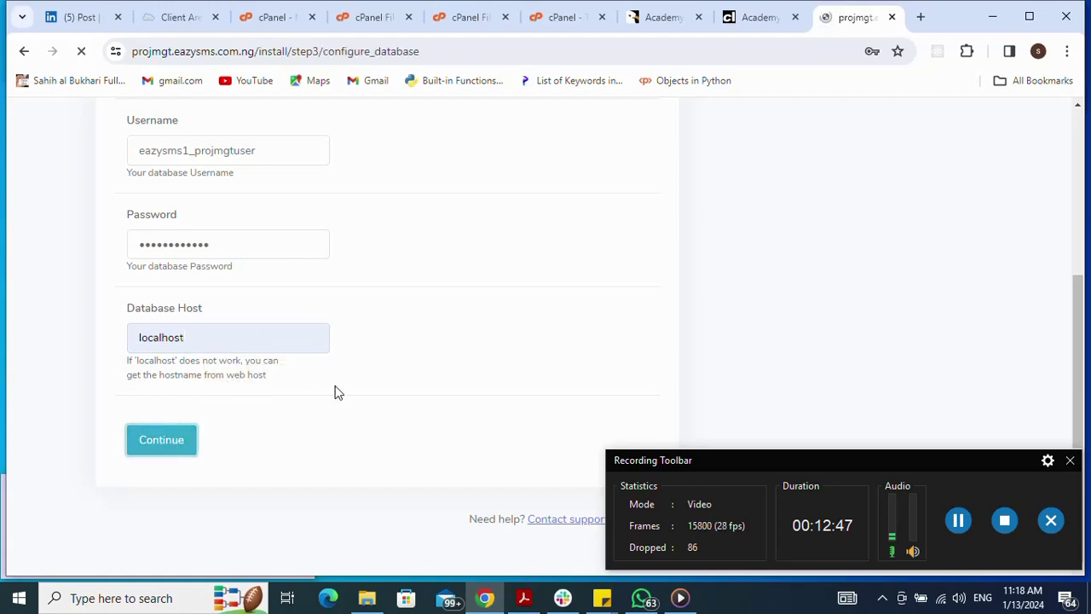
Run Install to import the database and proceed to the finalizing_setup page.
mouse_move(602, 598)
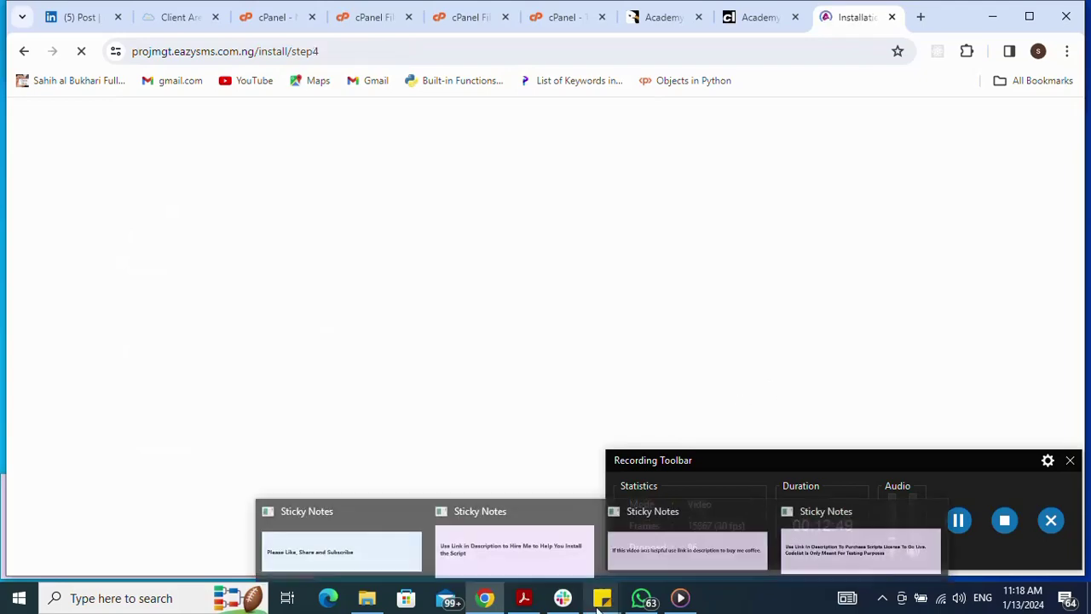
click(380, 550)
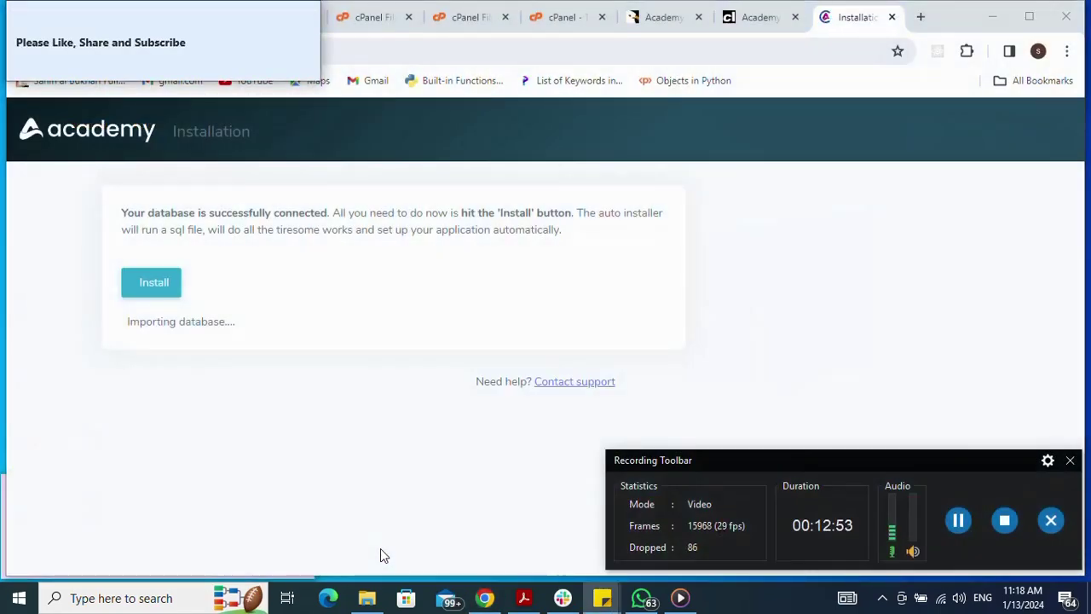
click(154, 287)
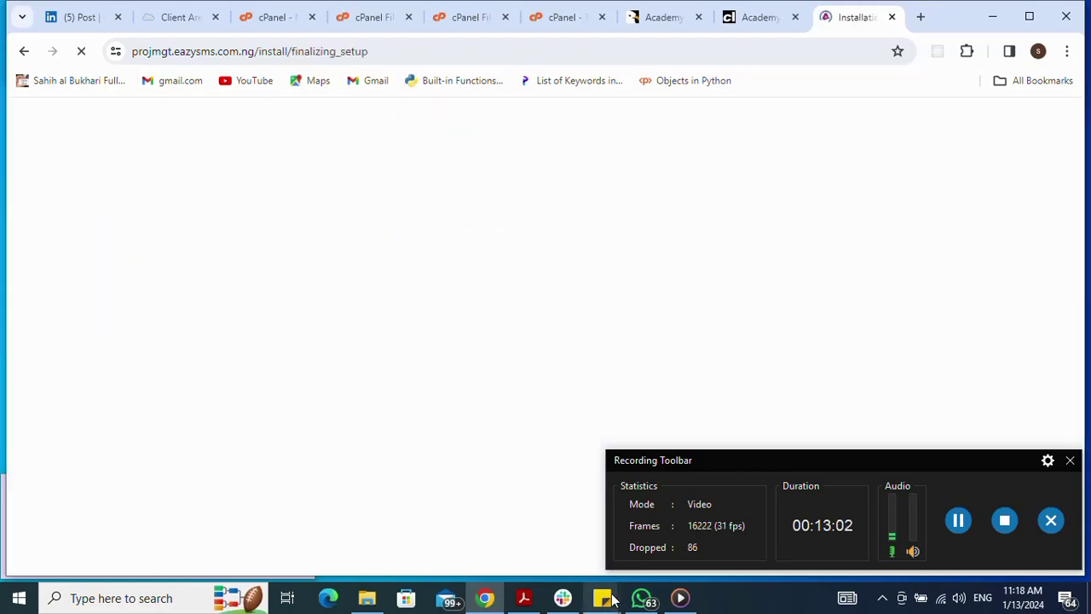
mouse_move(607, 592)
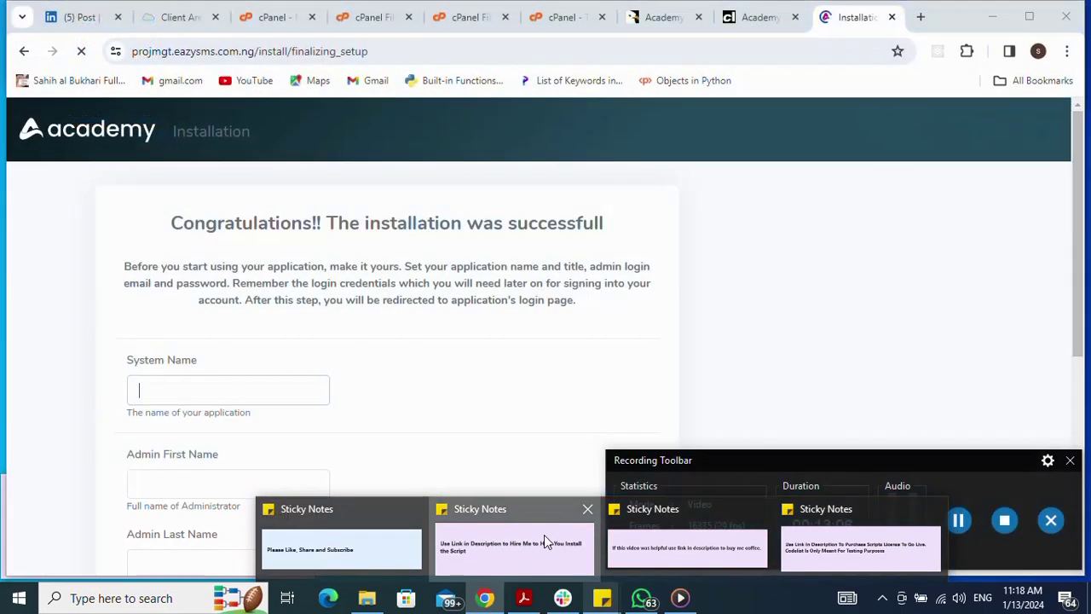
Set System Name to academy and fill in the admin's first name.
click(525, 533)
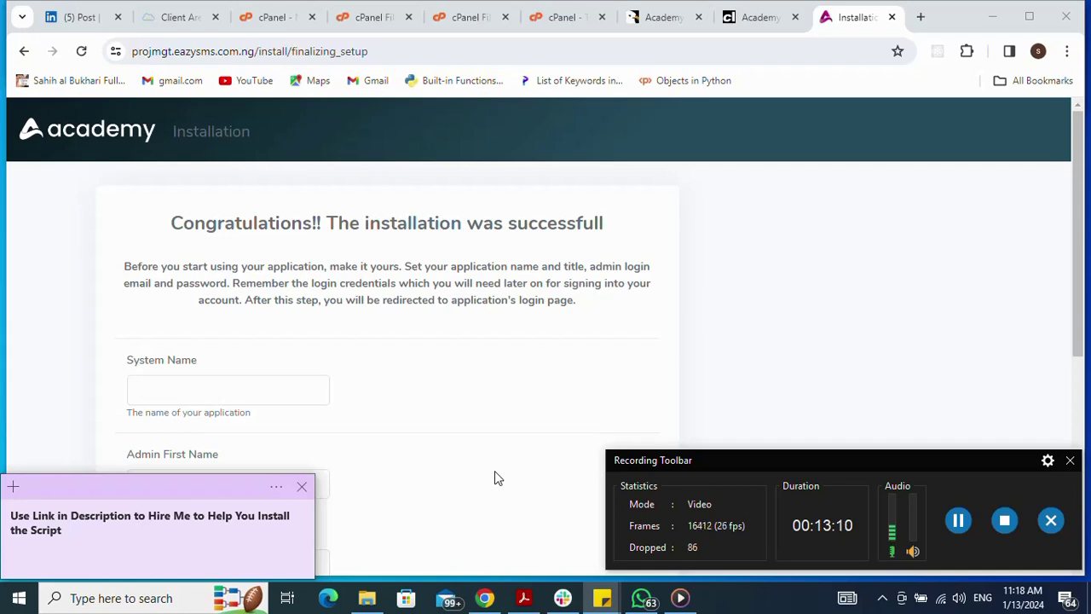
click(280, 390)
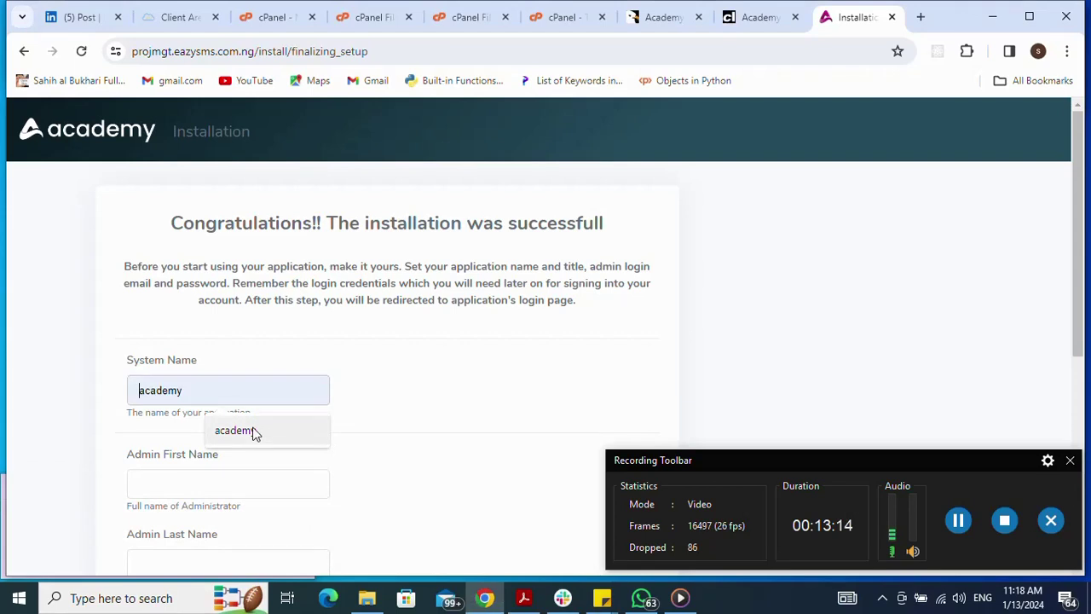
click(254, 431)
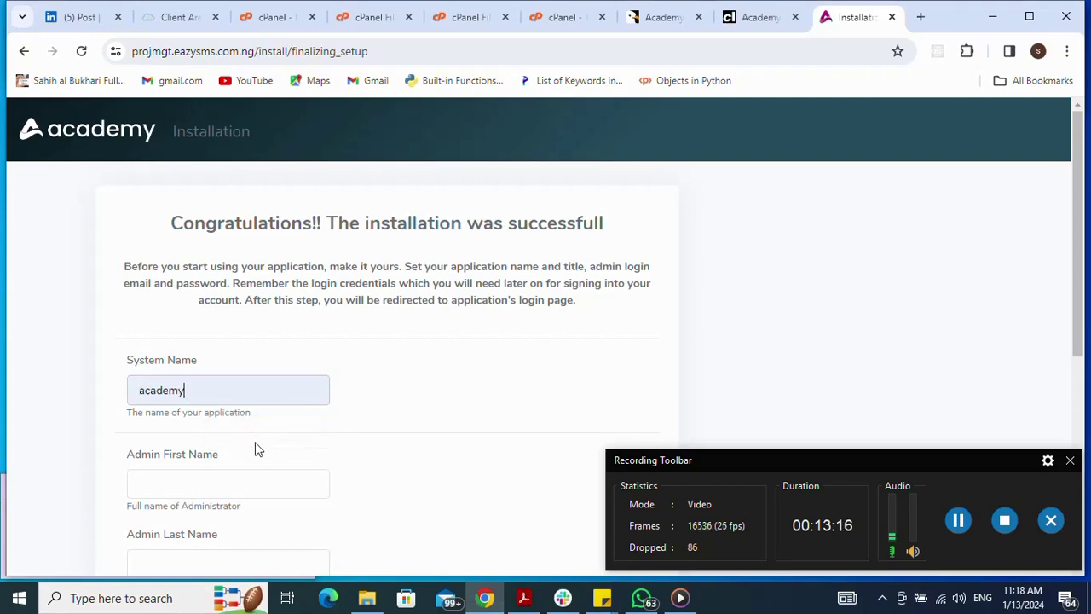
click(230, 486)
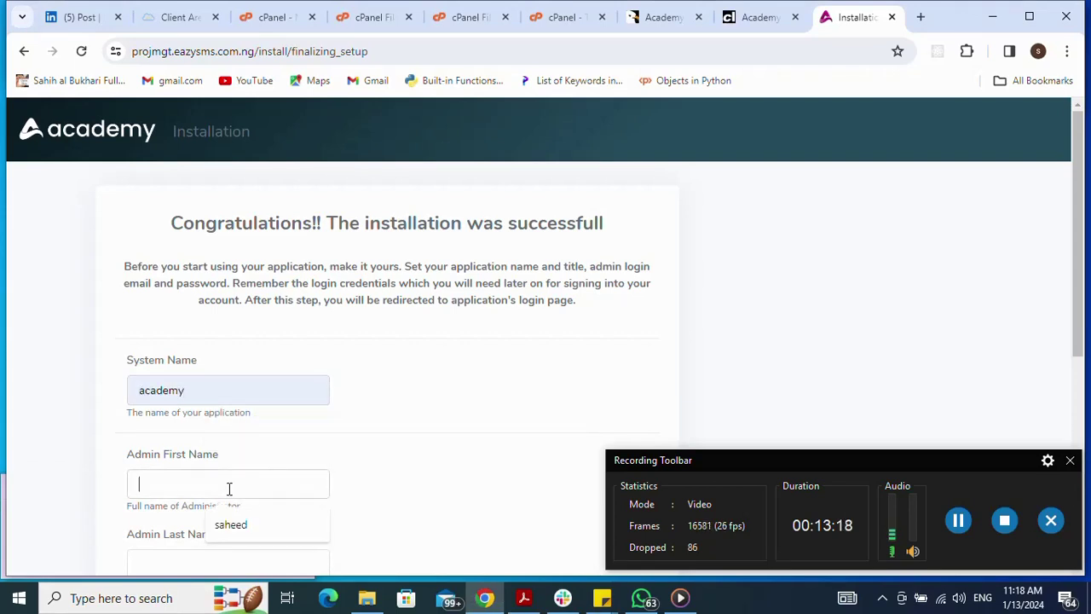
click(253, 528)
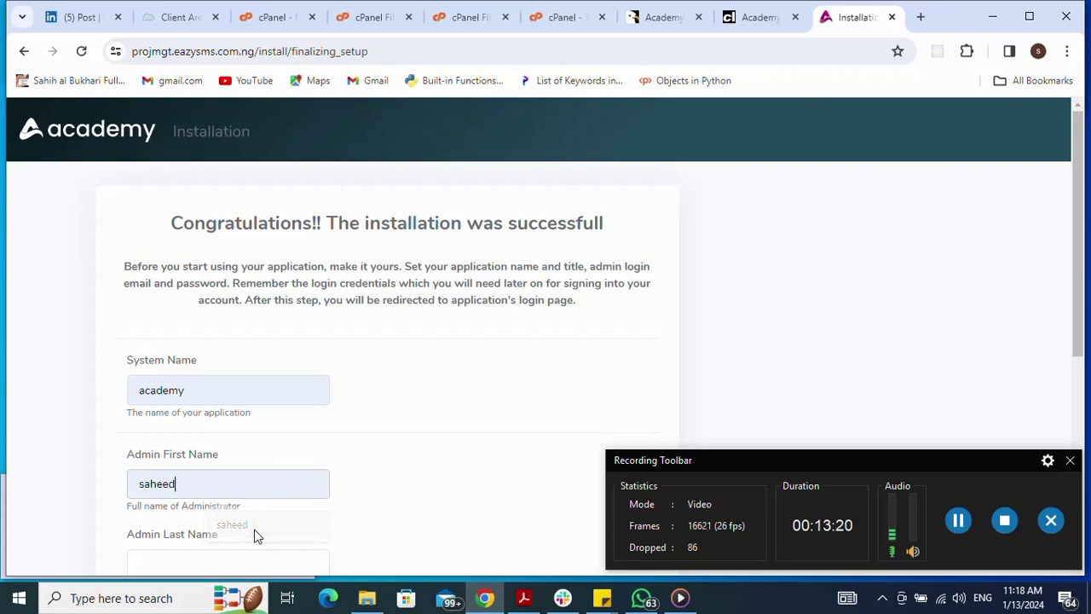
scroll(373, 512, down, 2)
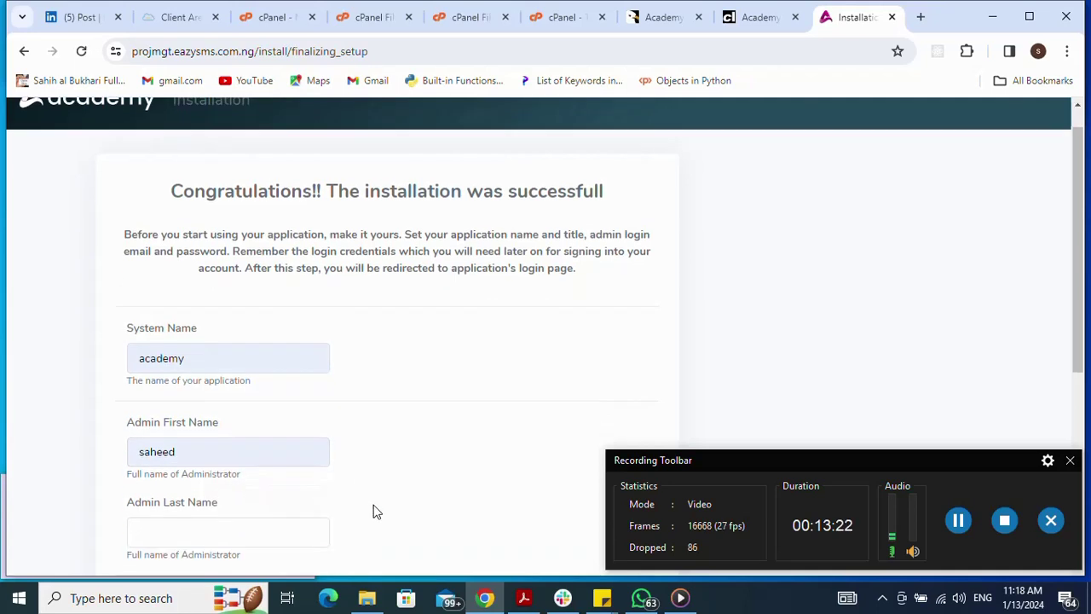
scroll(373, 511, down, 1)
Fill in the admin's last name and pick the saved admin e-mail address.
click(268, 338)
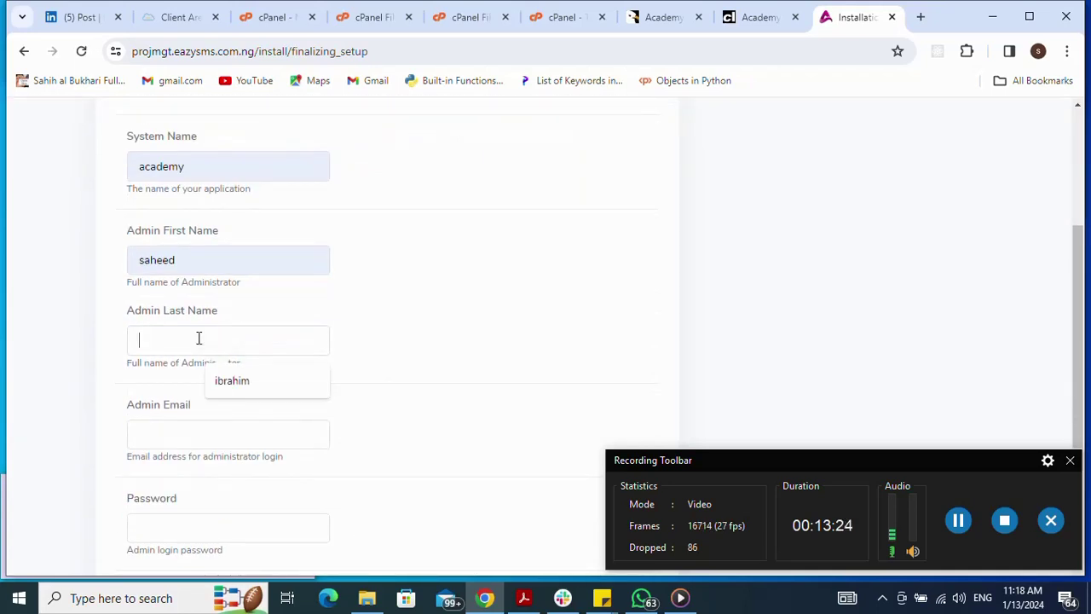
click(241, 385)
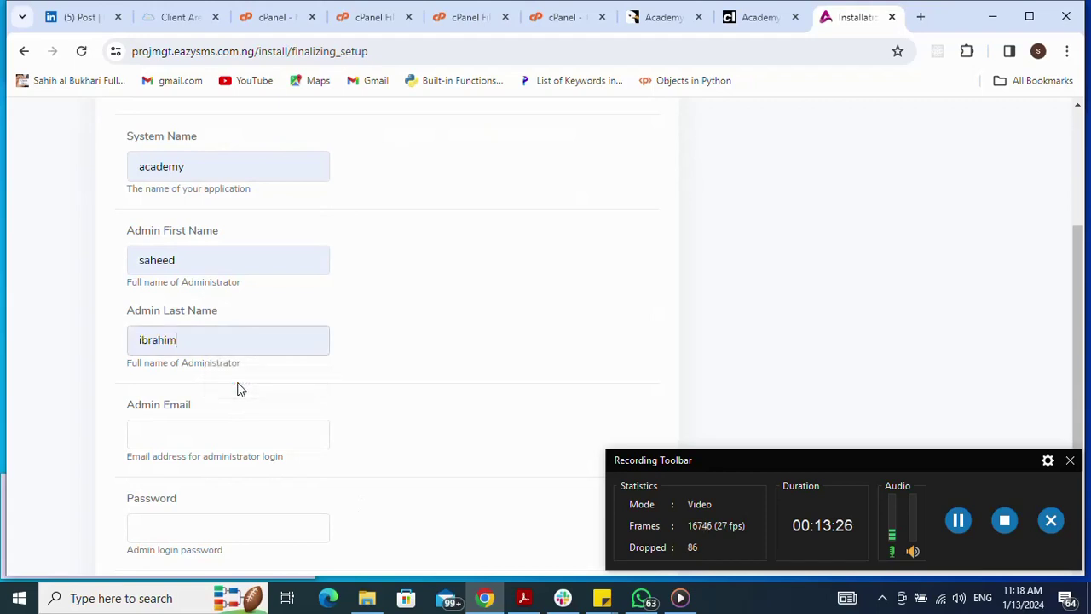
click(215, 435)
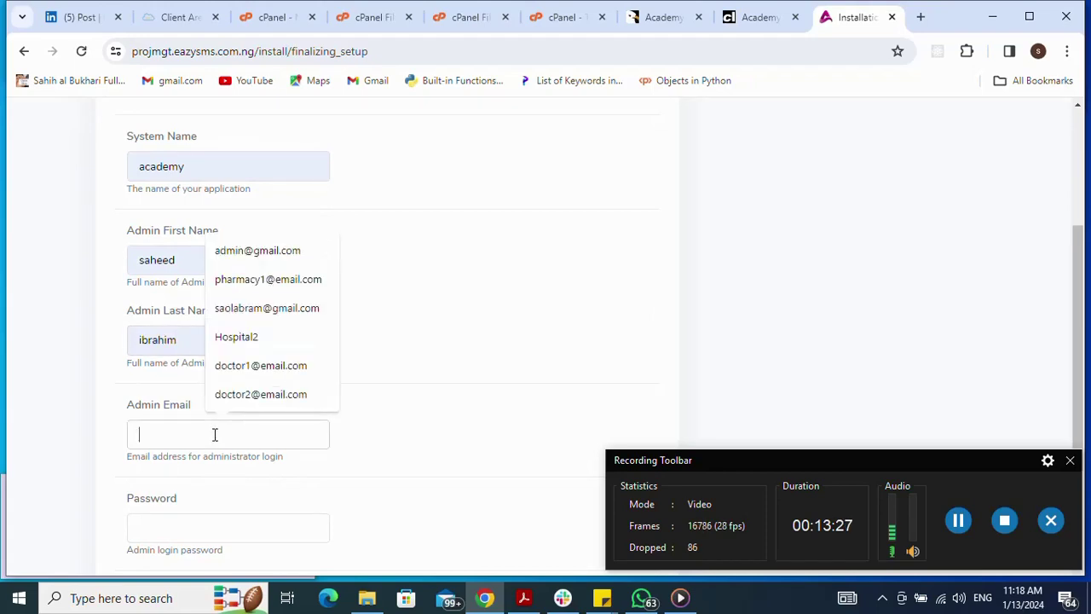
click(277, 252)
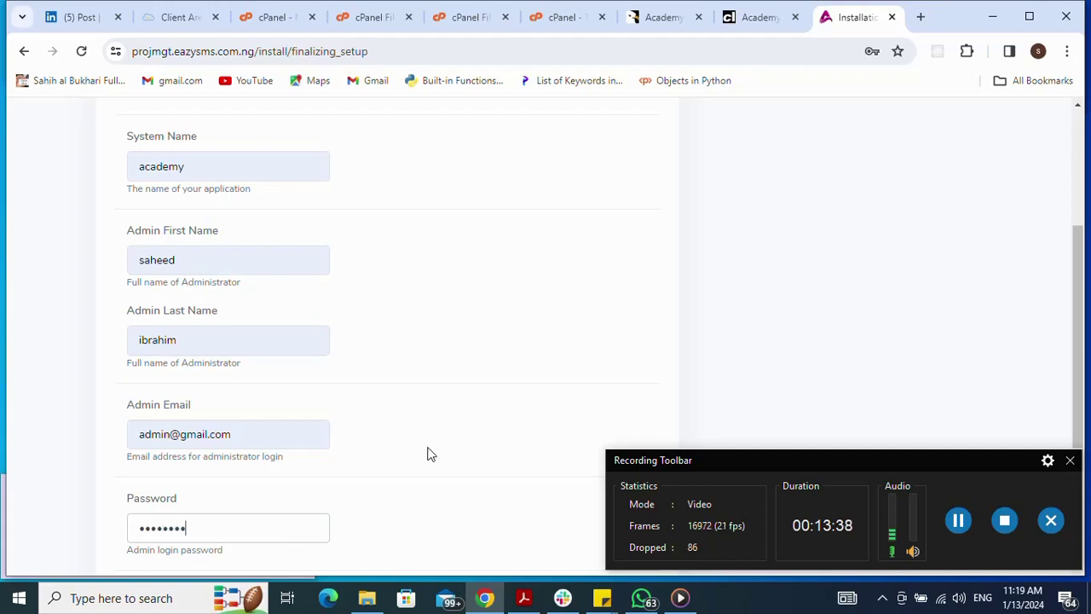
scroll(436, 458, down, 2)
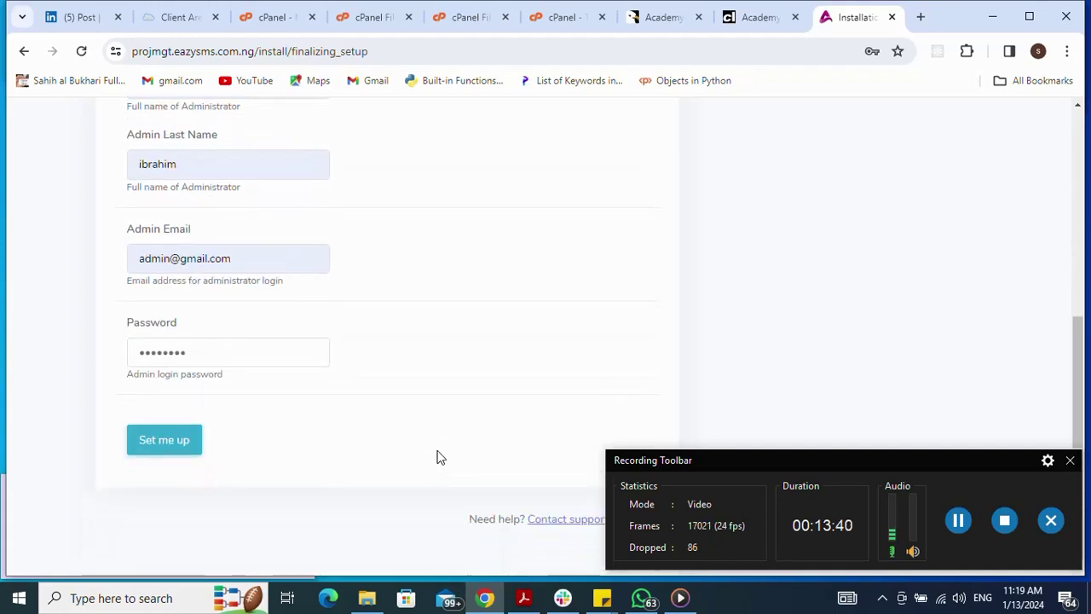
Submit the setup details to finish installing Academy LMS, then continue from the Success page to the Login page.
click(179, 451)
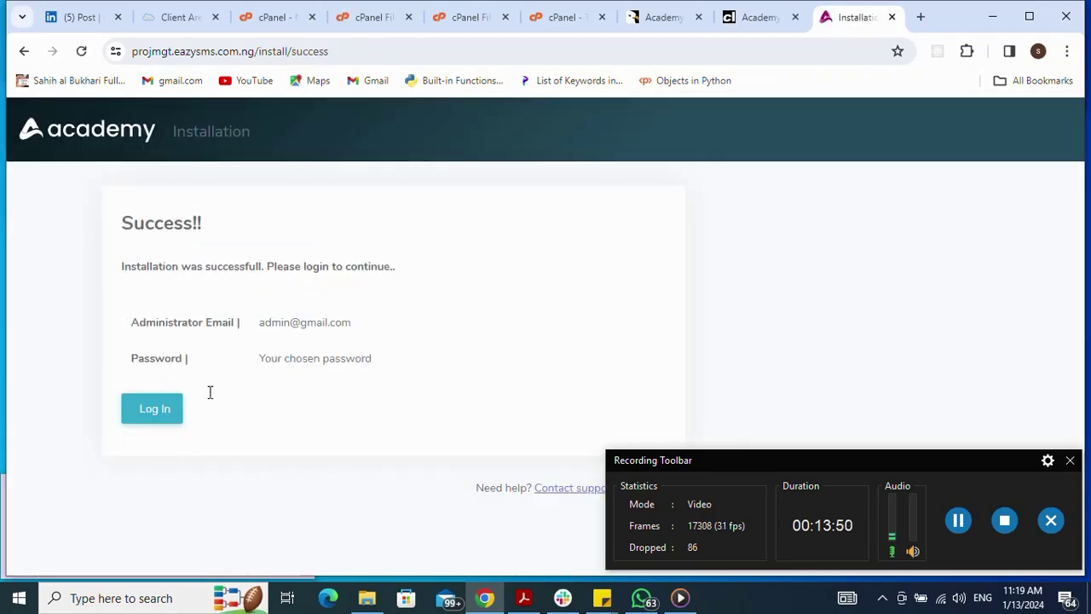
click(150, 407)
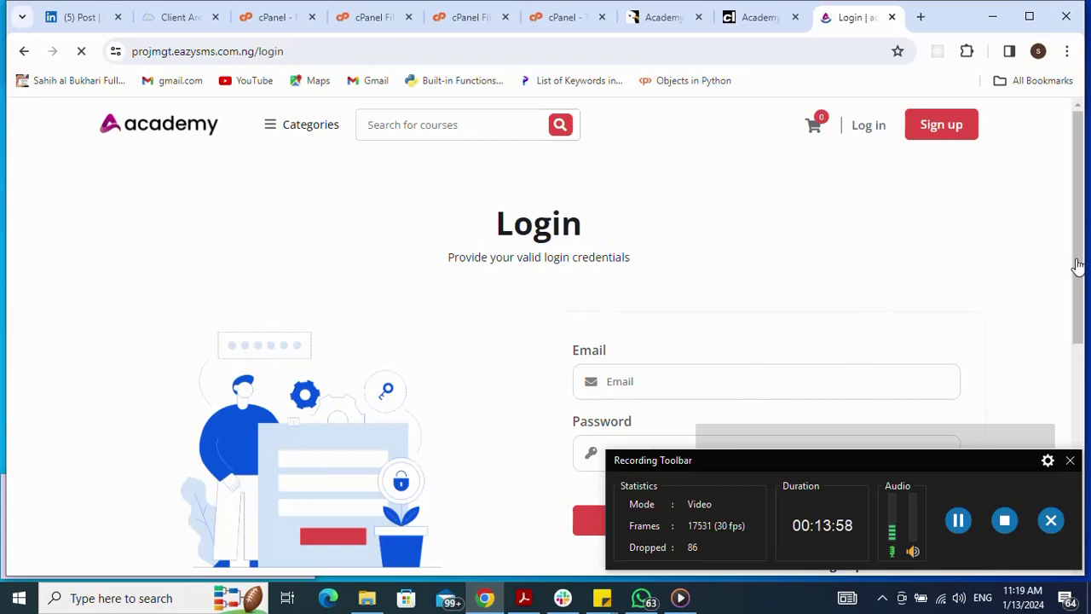
Log in with the saved administrator e-mail and the account password.
drag(1077, 266, 1066, 334)
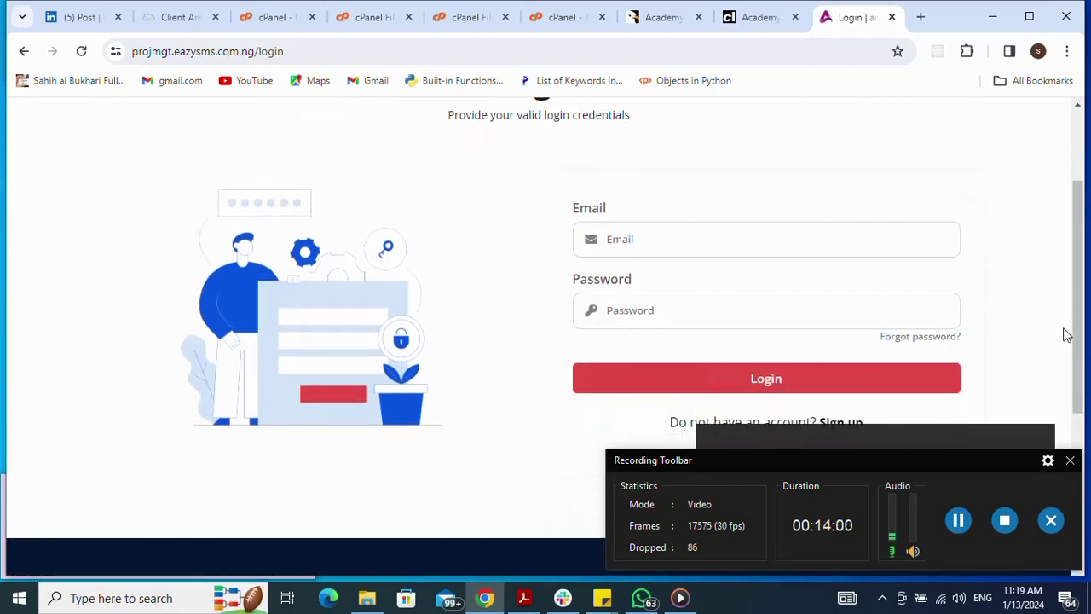
click(818, 244)
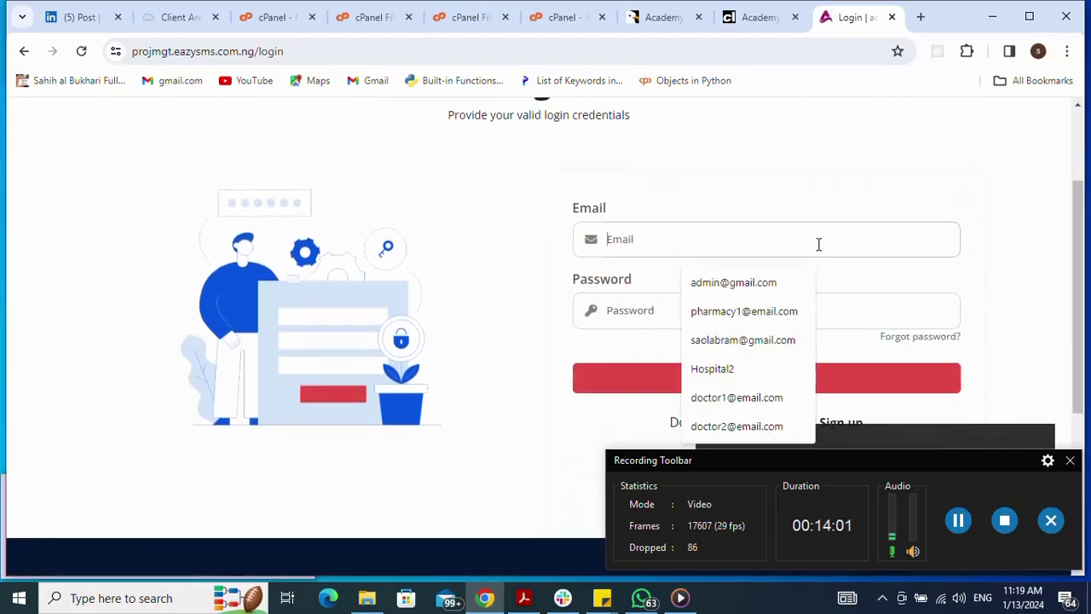
click(775, 284)
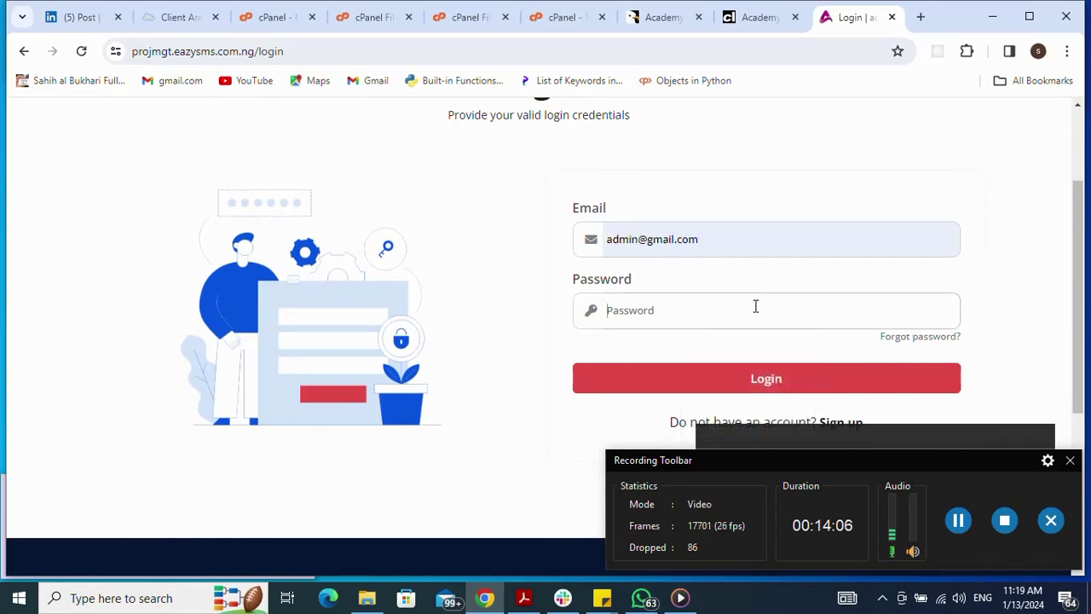
text(p)
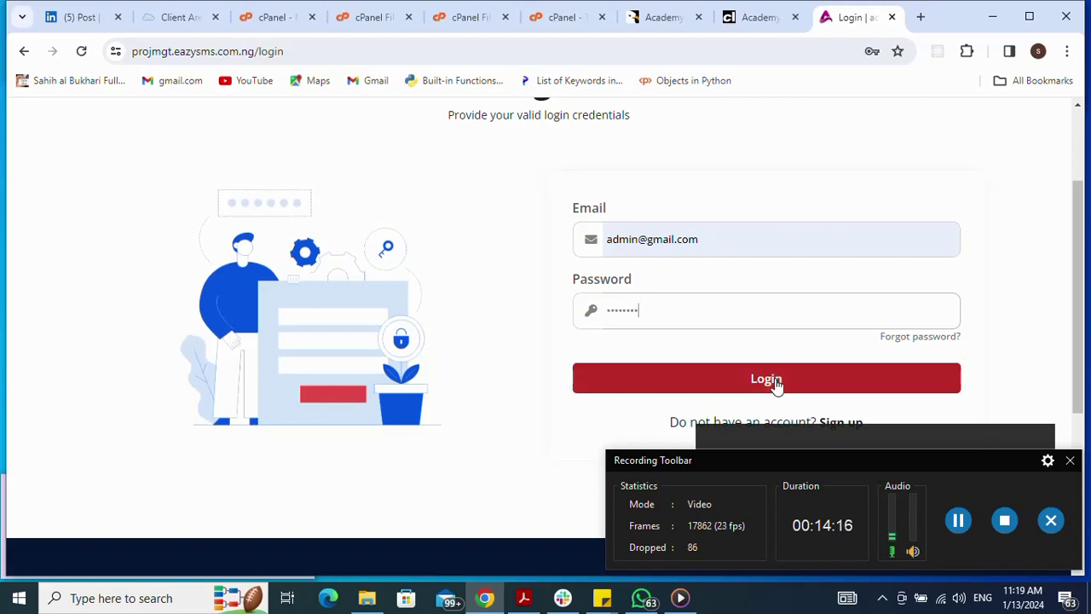
click(777, 385)
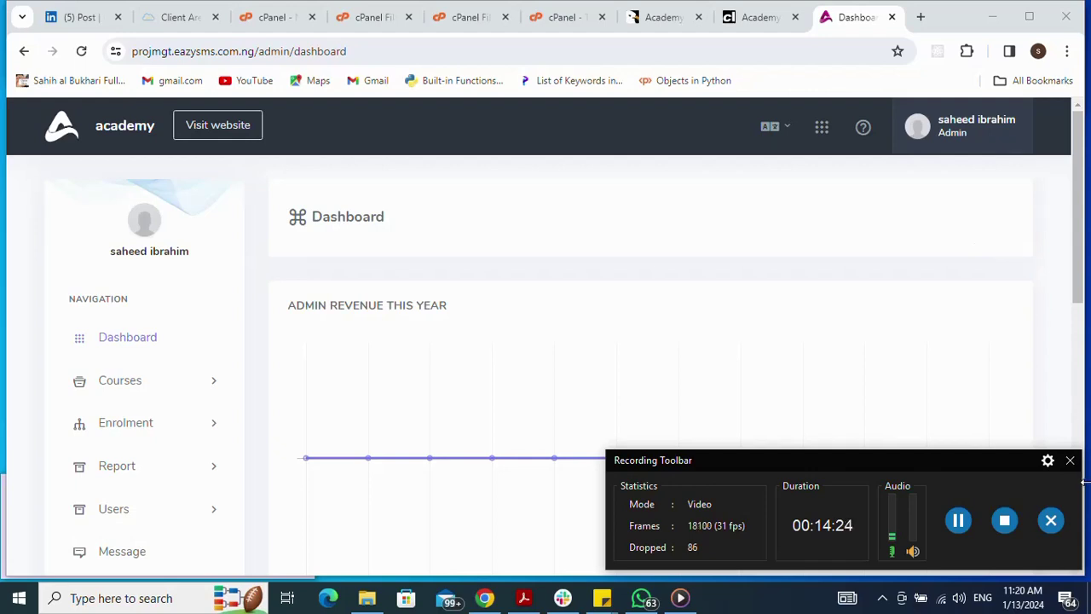
View the Manage admins list under Users, then the Course category page under Courses.
click(1070, 460)
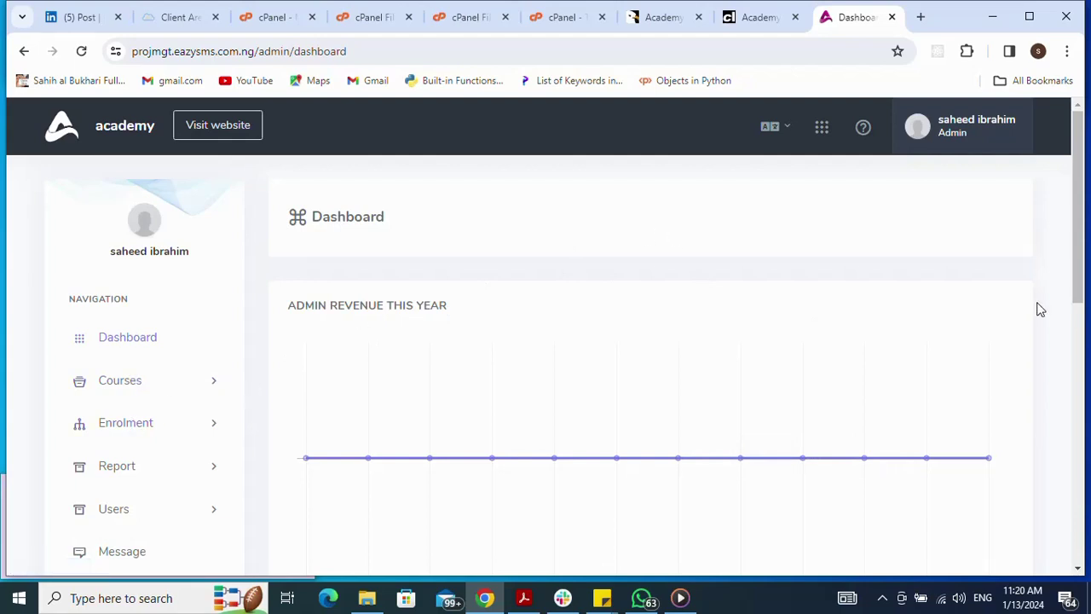
drag(1077, 287, 1083, 378)
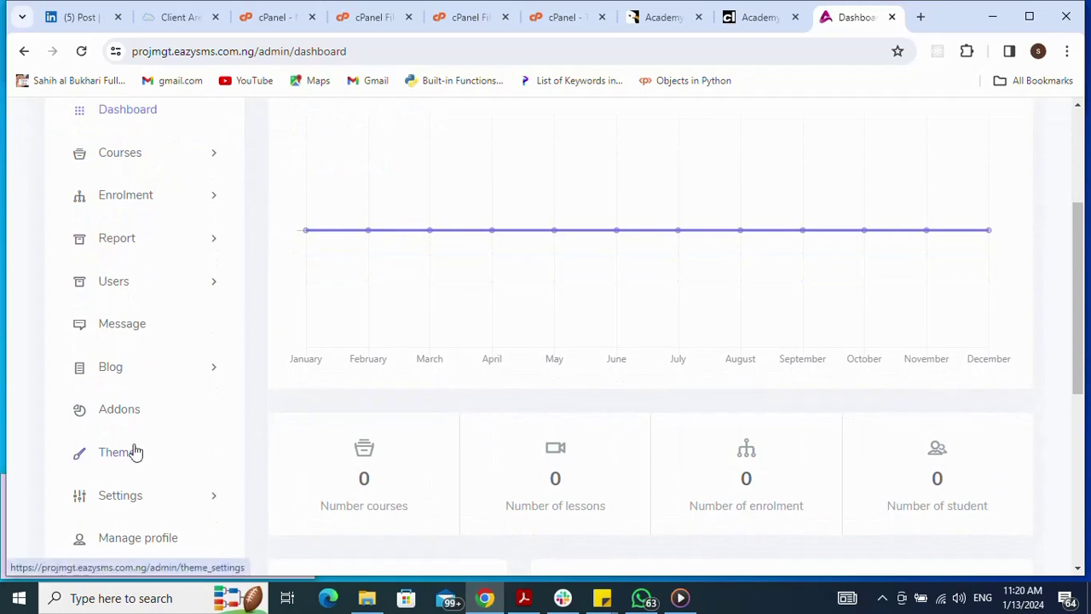
click(174, 287)
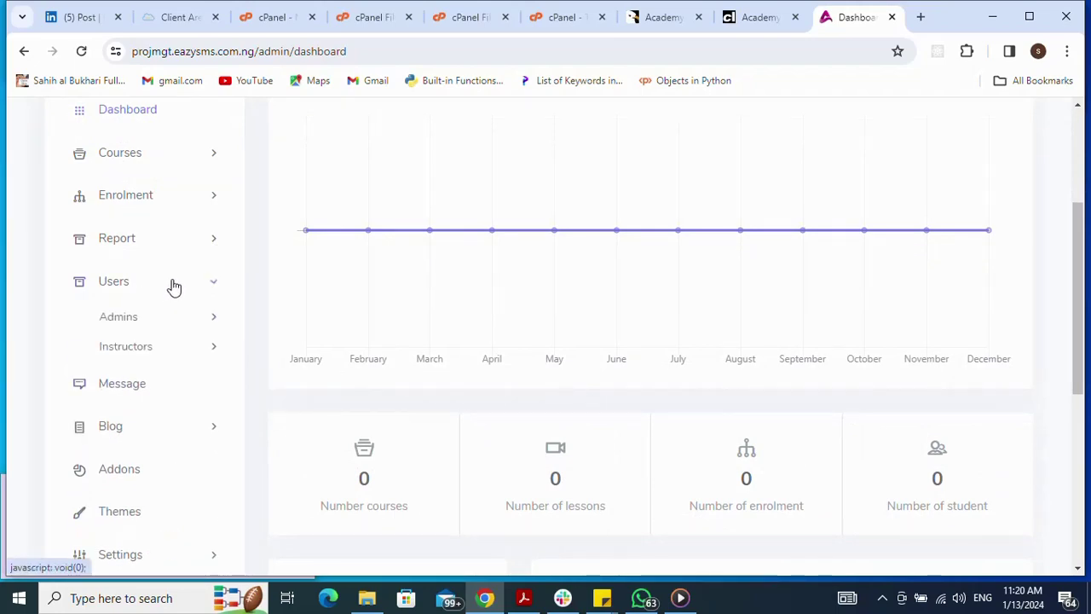
click(128, 325)
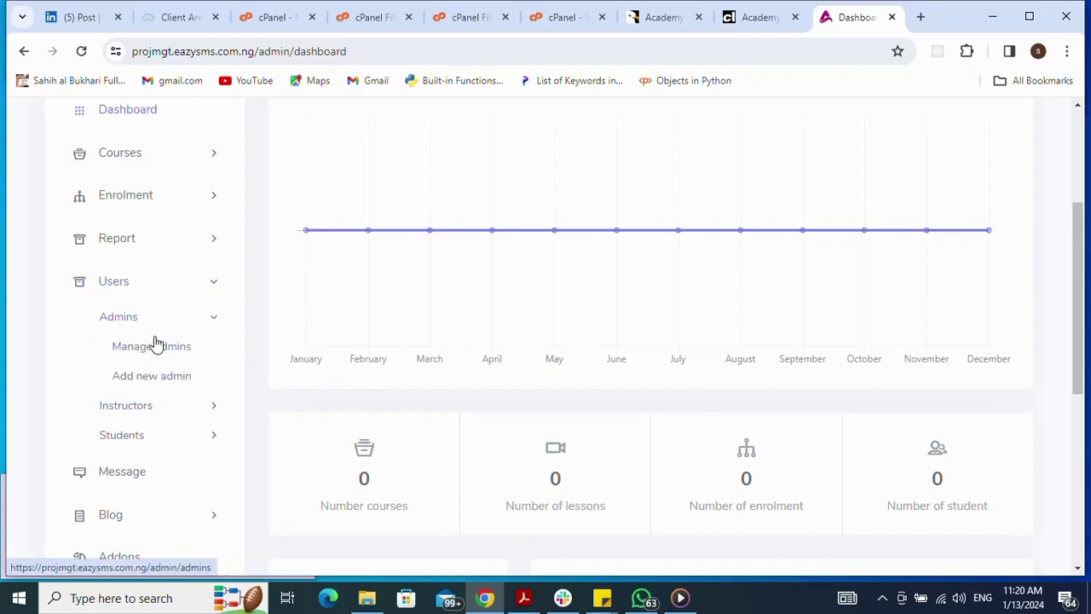
click(157, 353)
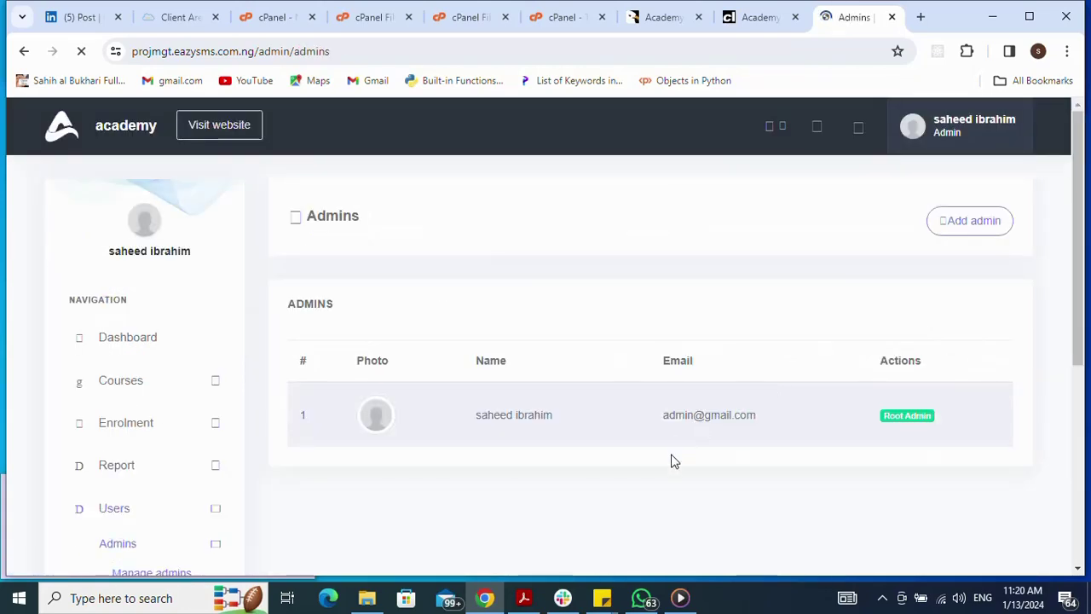
click(133, 384)
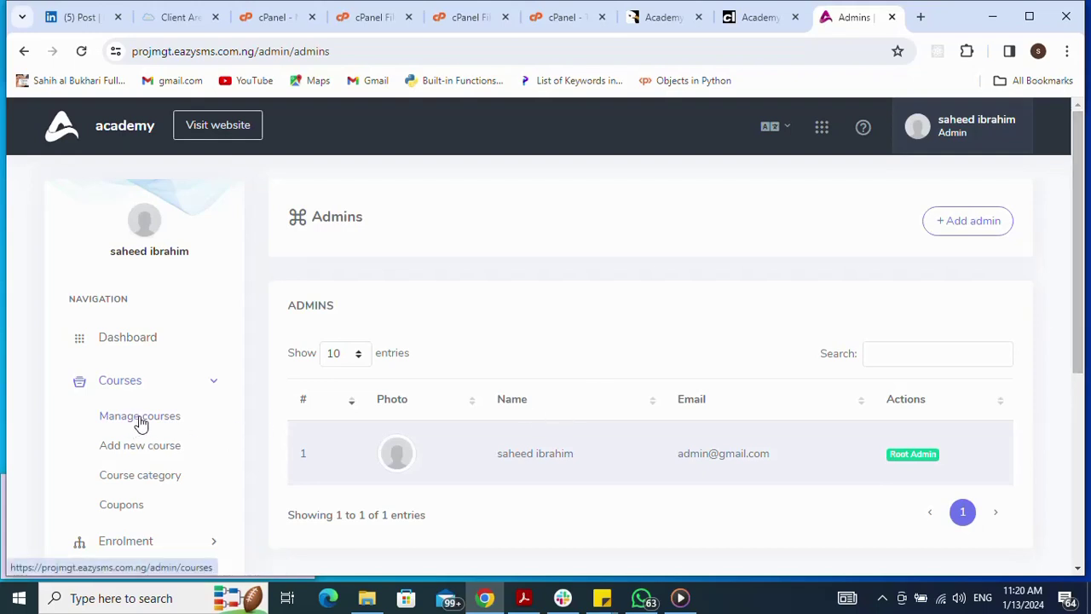
click(149, 478)
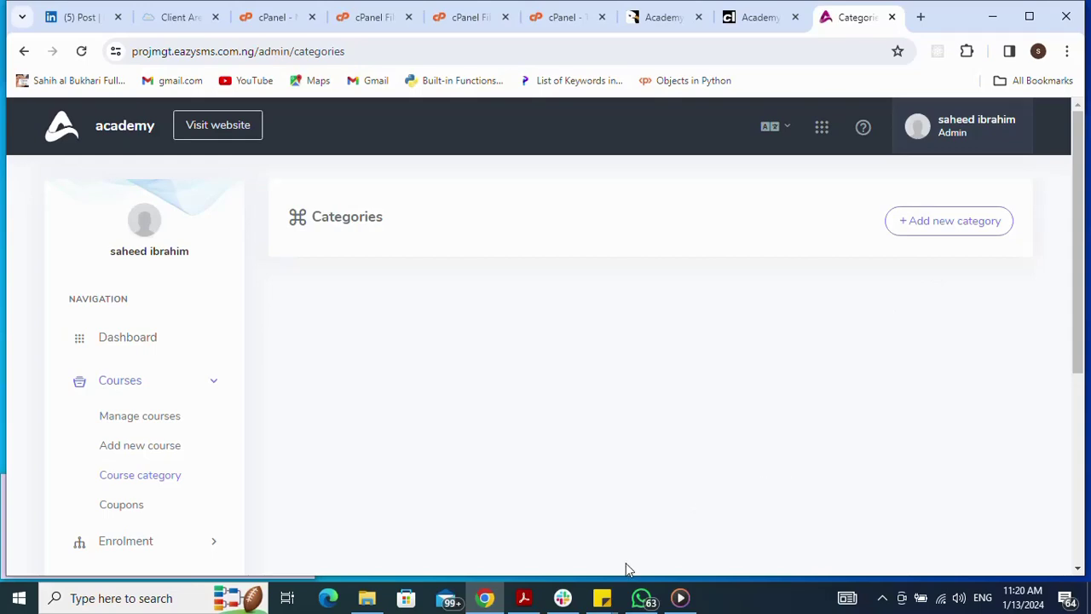
mouse_move(602, 598)
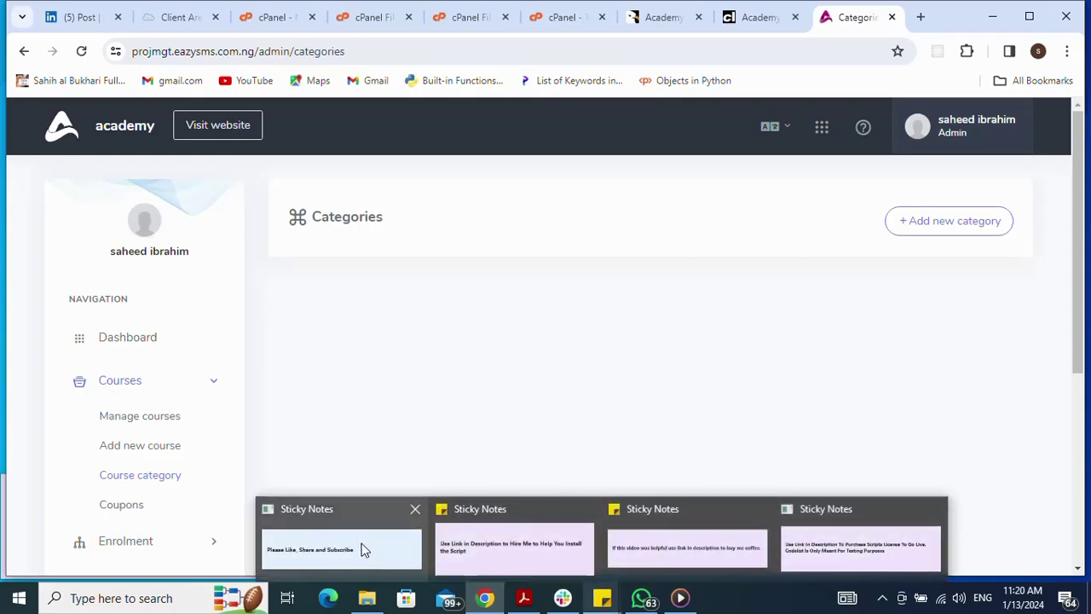
mouse_move(361, 550)
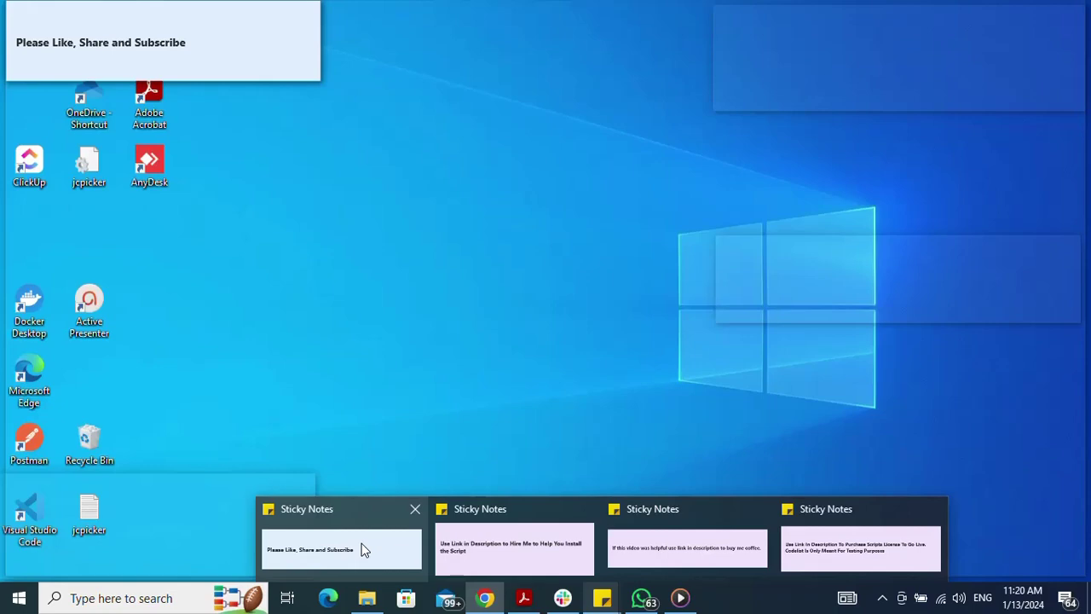
click(361, 550)
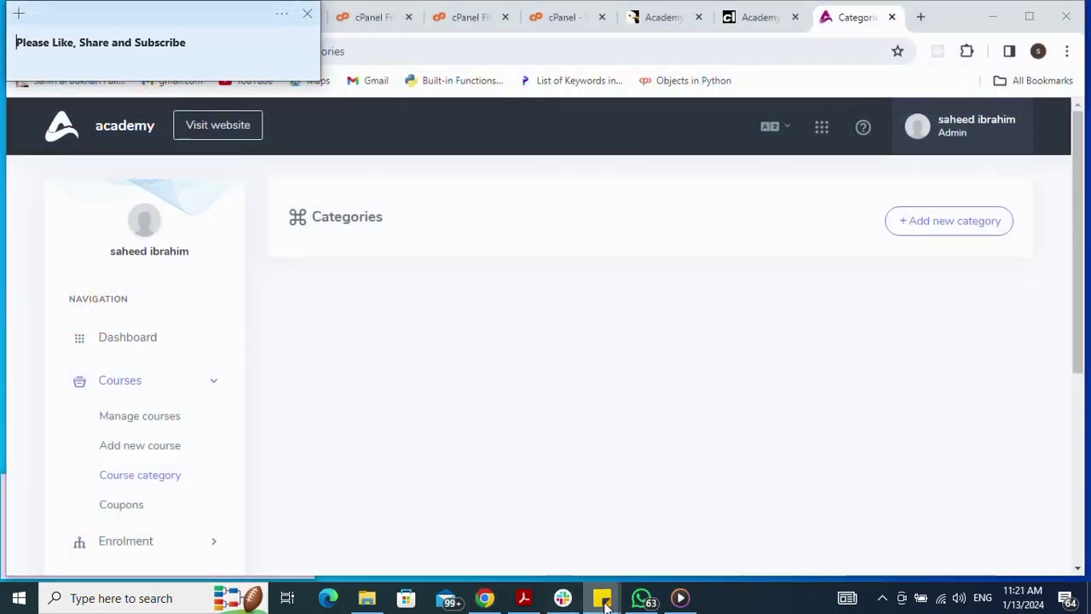
mouse_move(603, 602)
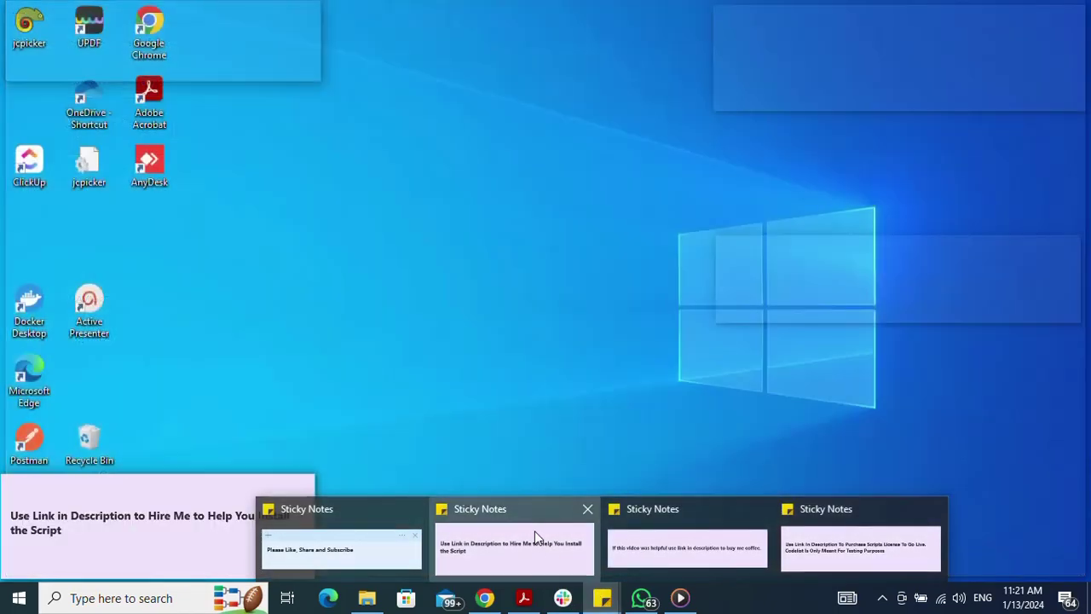
click(535, 531)
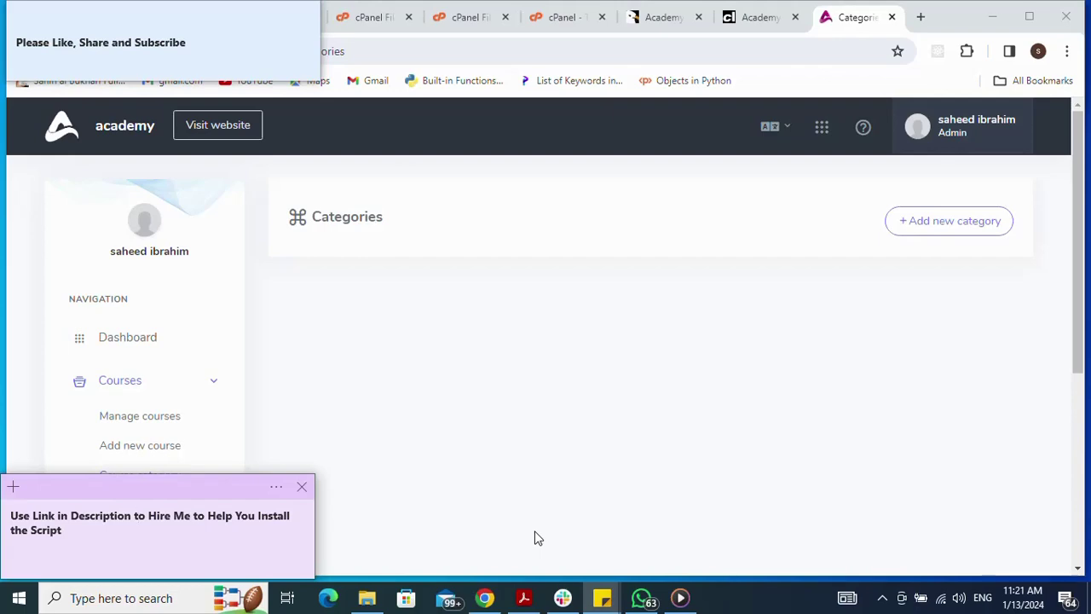
mouse_move(606, 602)
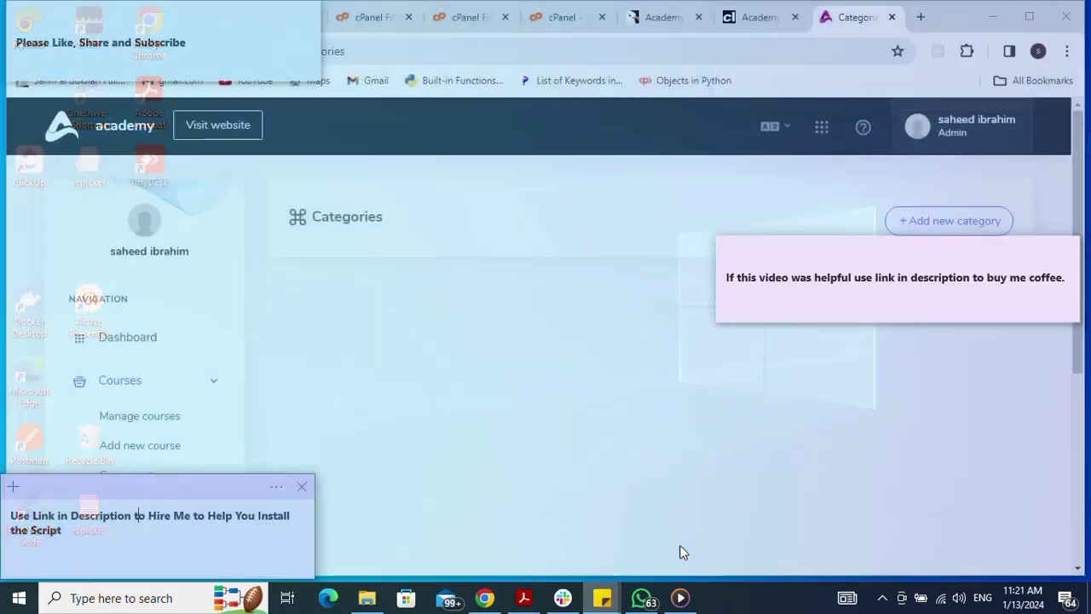
click(682, 553)
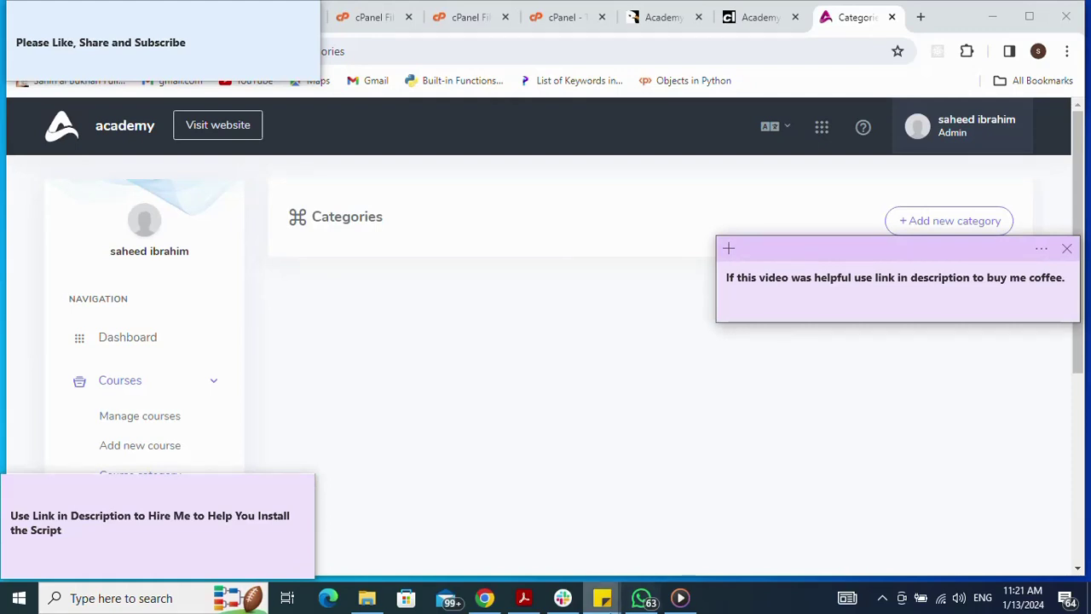
mouse_move(602, 598)
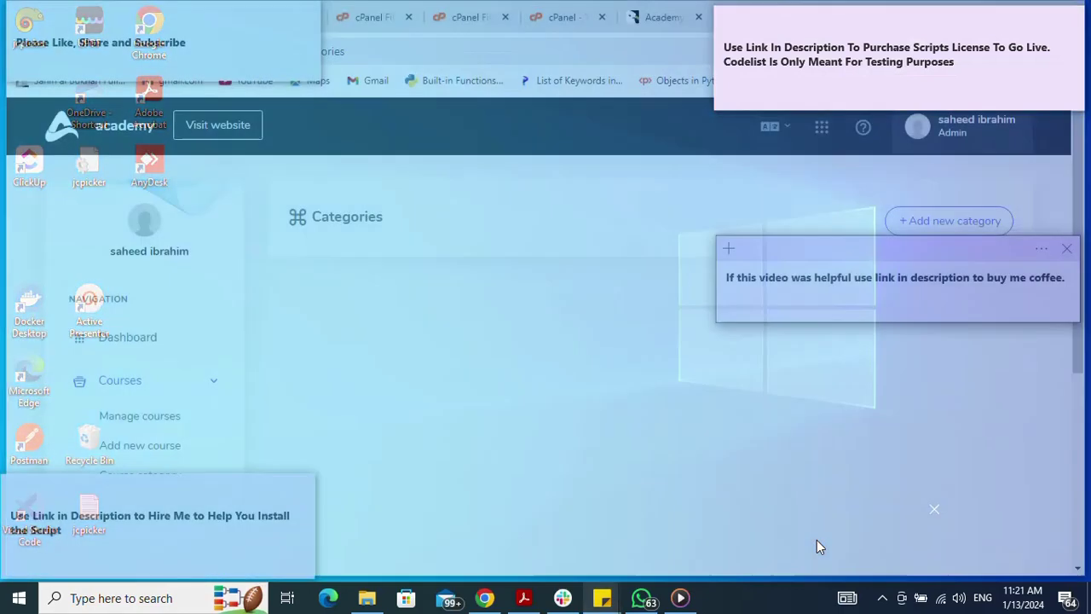
click(816, 540)
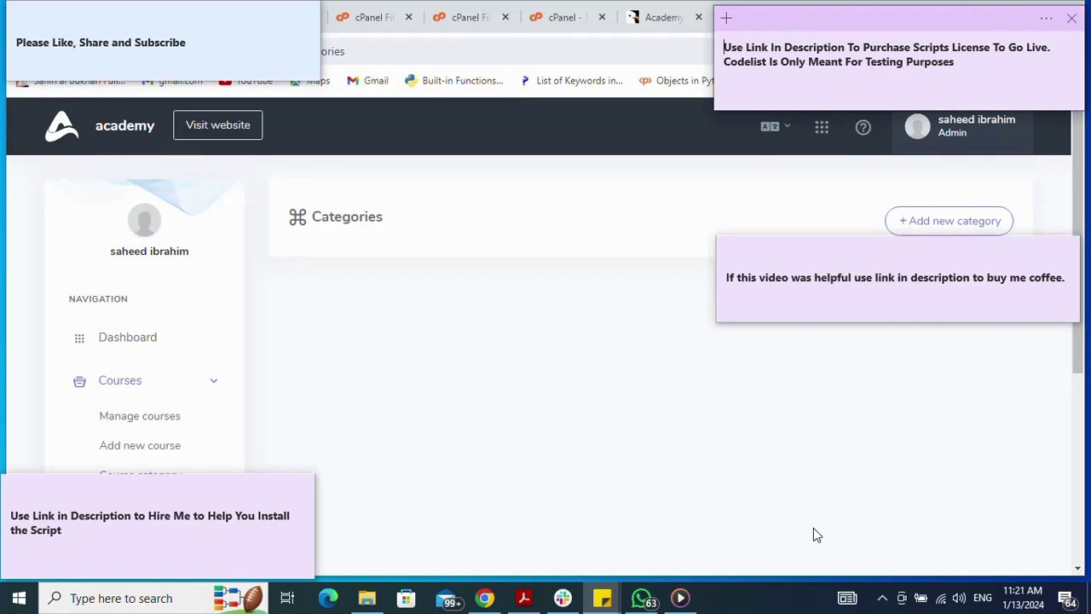
click(881, 598)
click(851, 566)
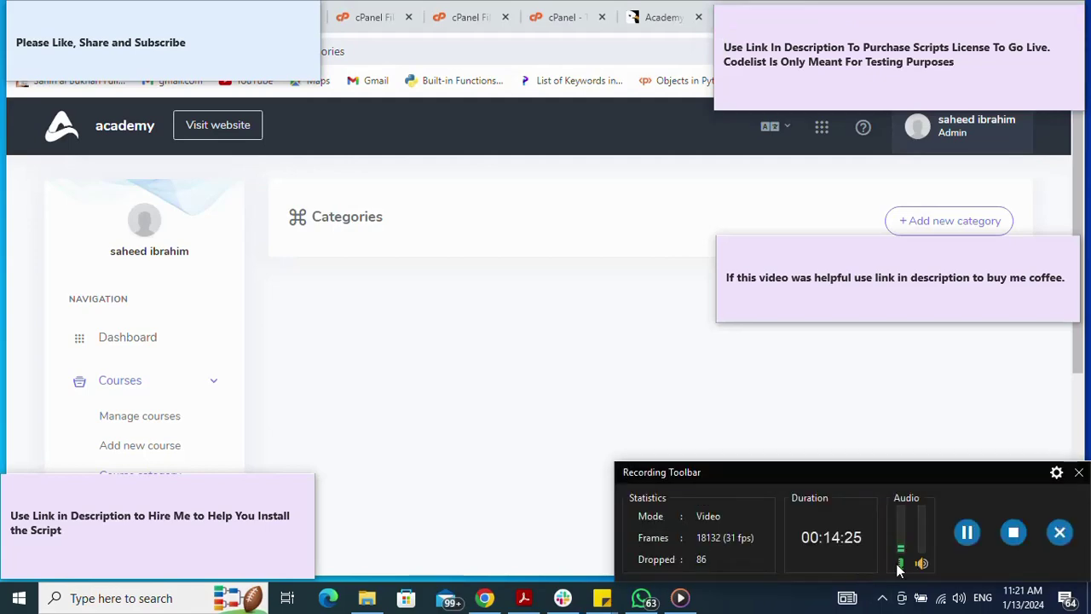